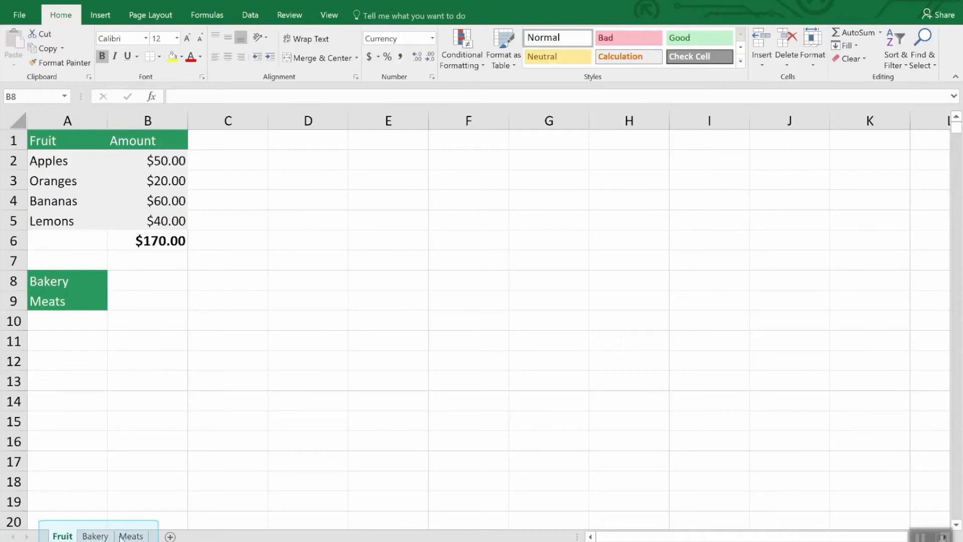
- Make a copy of the Fruit sheet placed before the original Fruit sheet
left_click(133, 535)
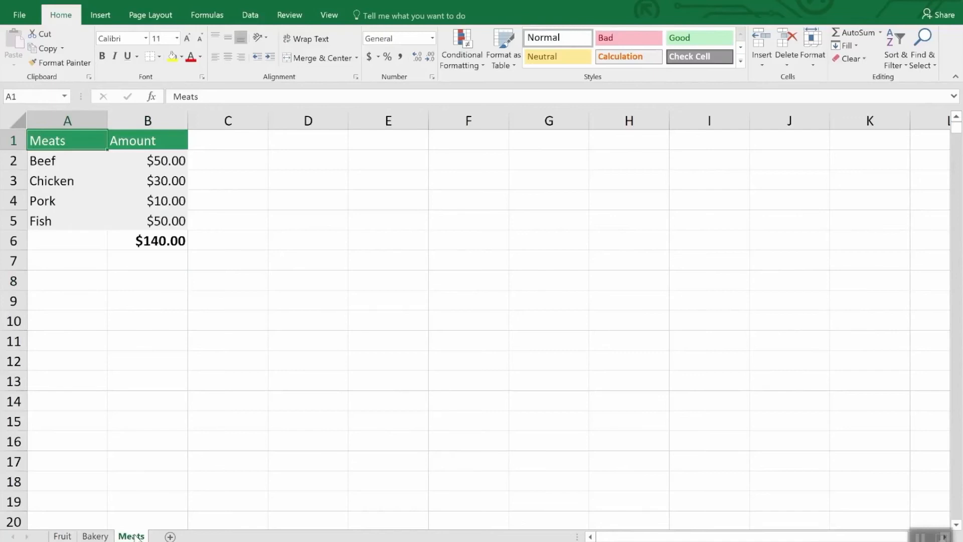
left_click(67, 535)
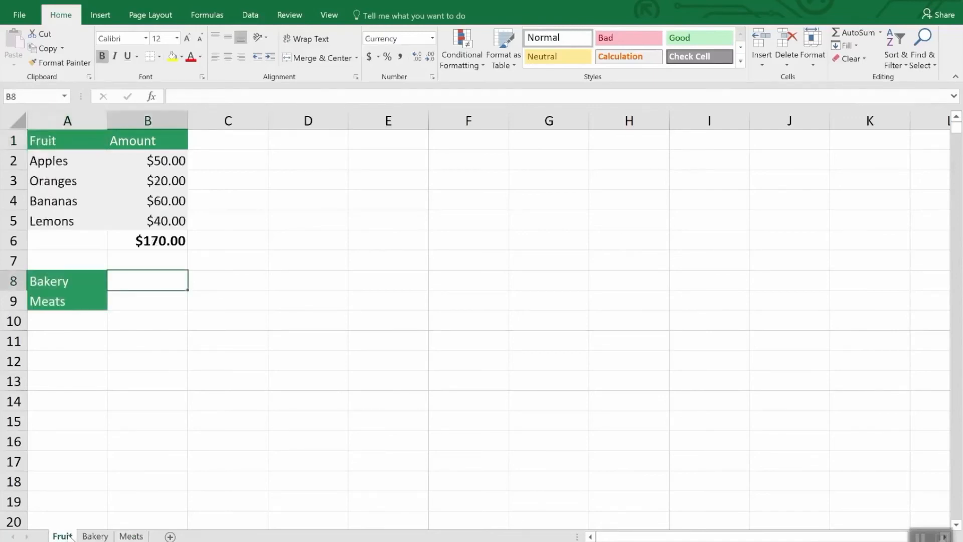
right_click(69, 536)
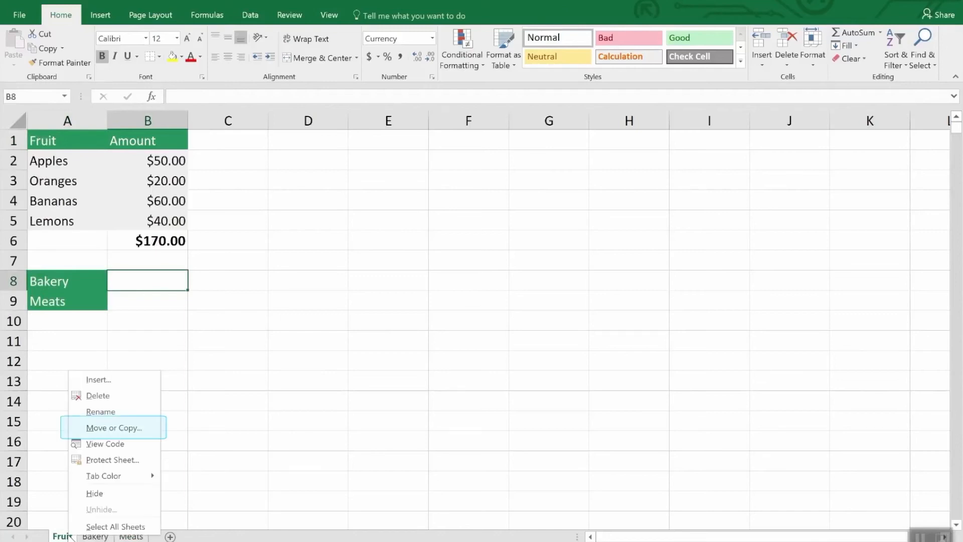
left_click(114, 428)
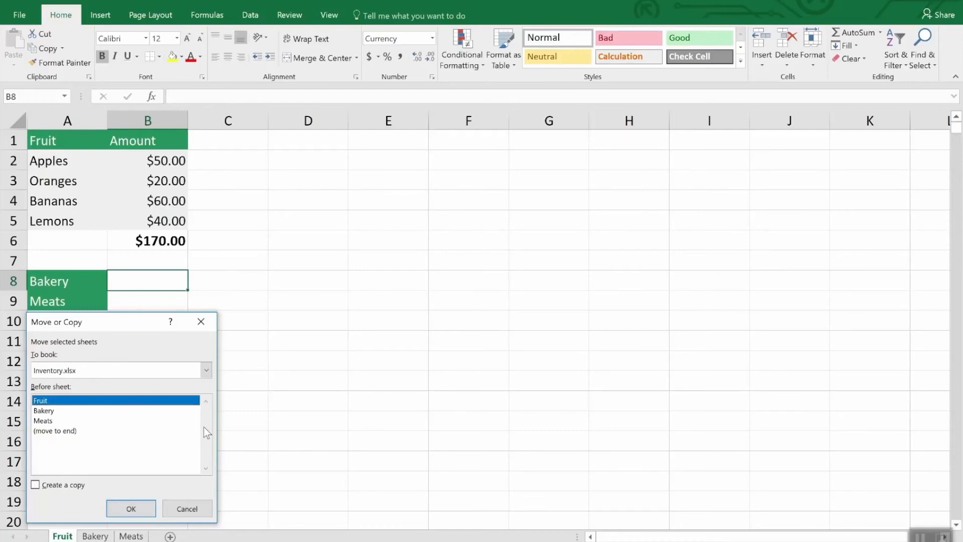
left_click(57, 489)
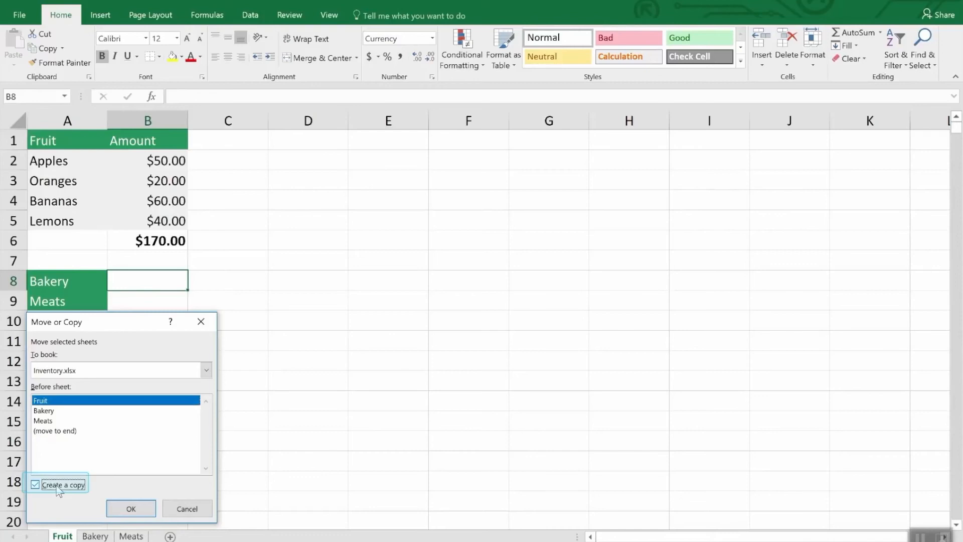
left_click(132, 518)
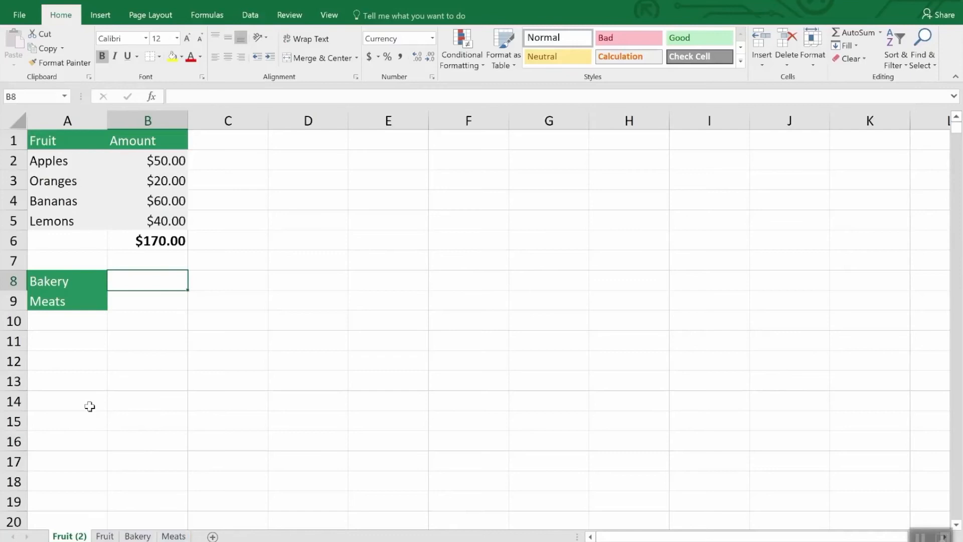
- Delete the copied Fruit sheet, confirming the permanent deletion
right_click(63, 535)
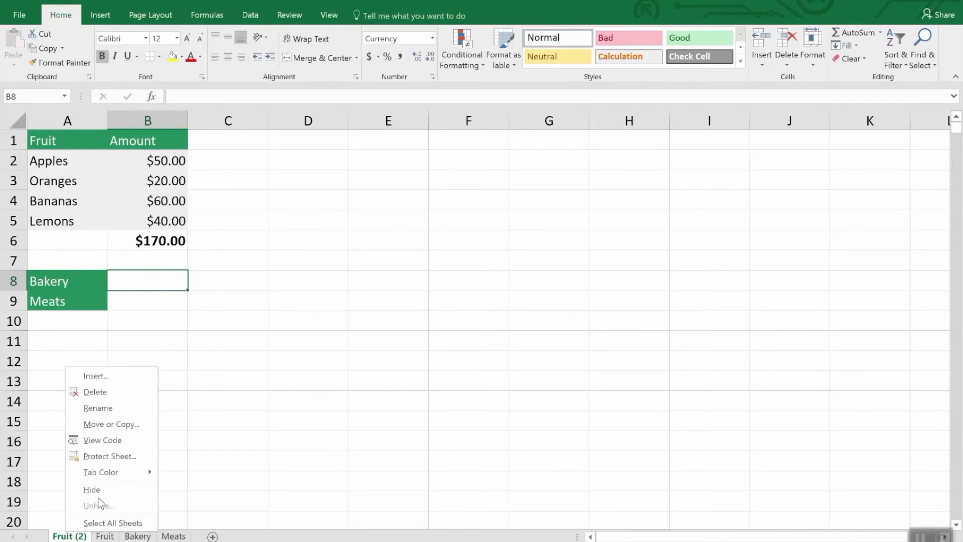
left_click(103, 392)
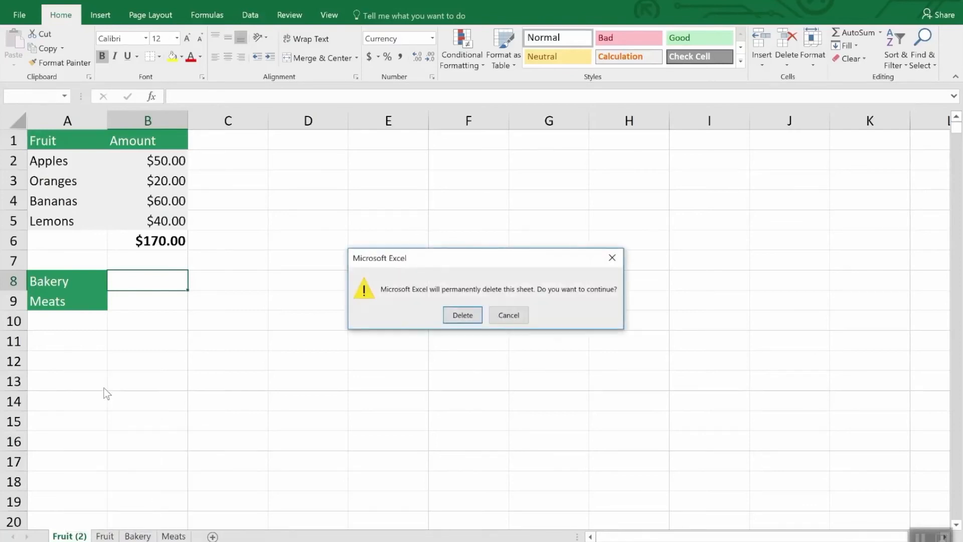
left_click(454, 316)
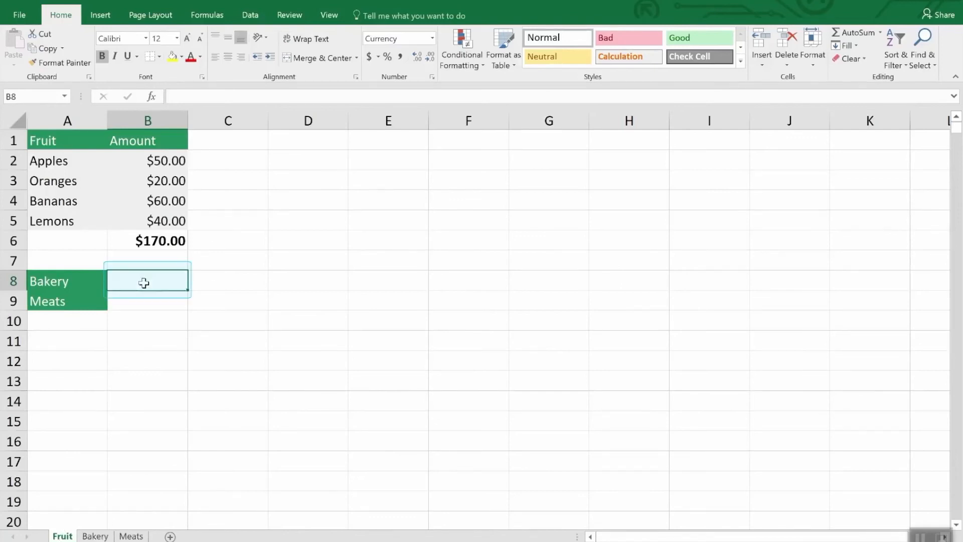
- Enter a SUM formula in B8 of the Fruit sheet that references the Bakery sheet's total cell B7
type("=")
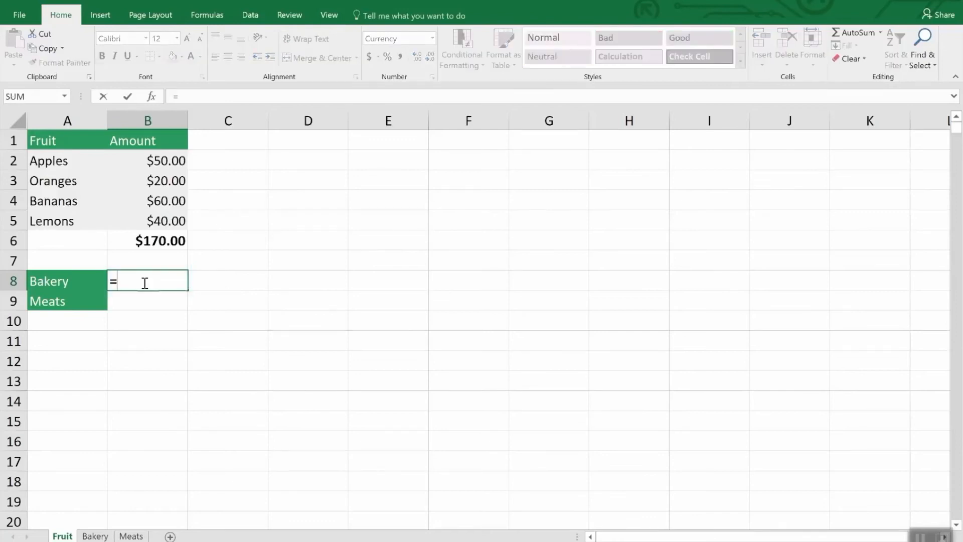
type("su")
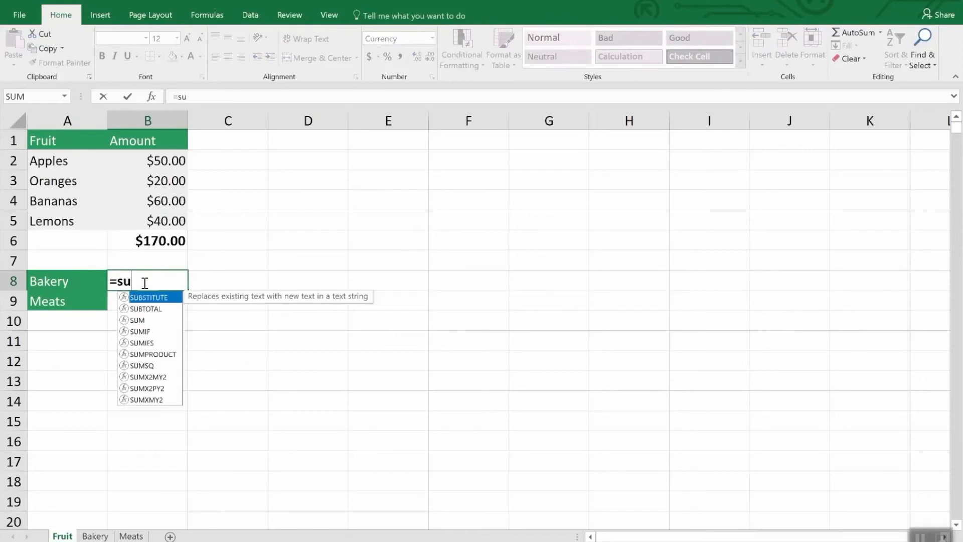
type("m(")
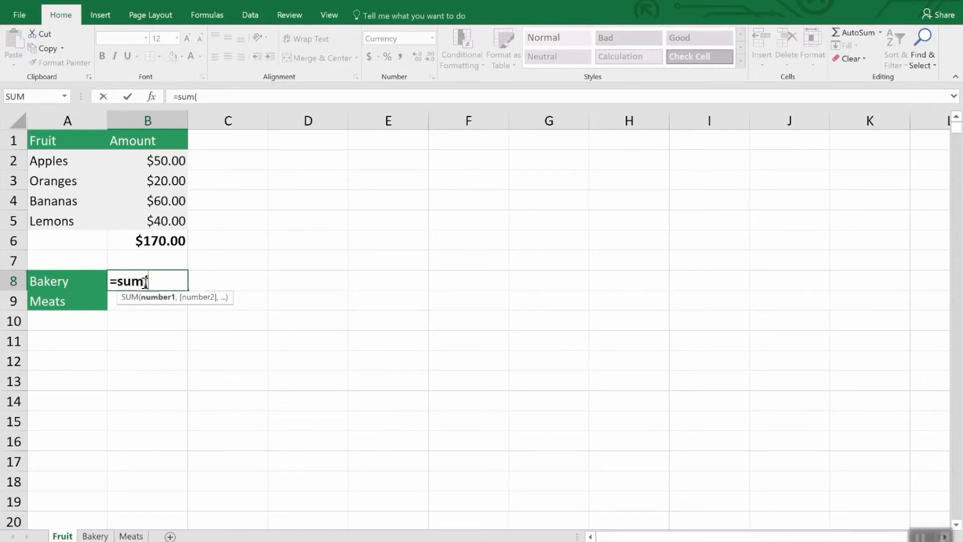
left_click(113, 536)
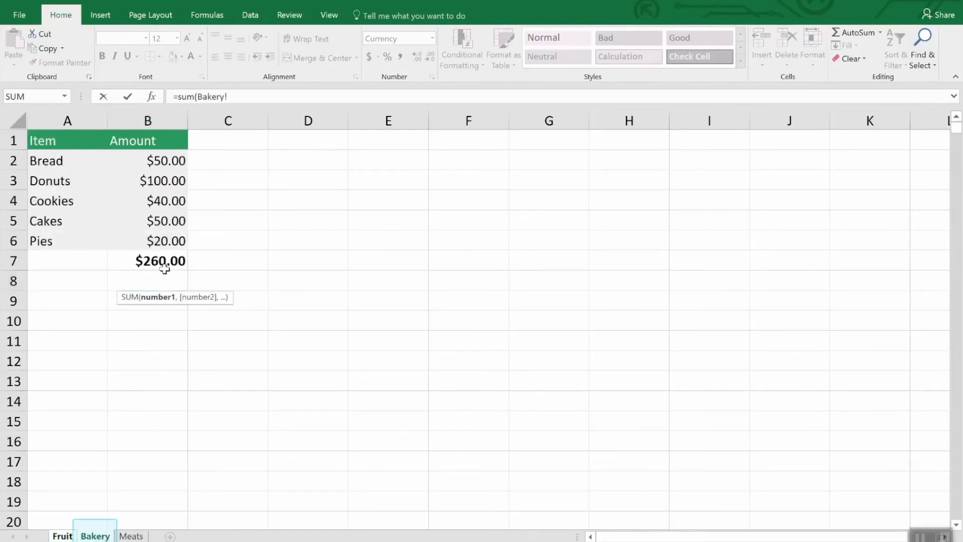
left_click(168, 259)
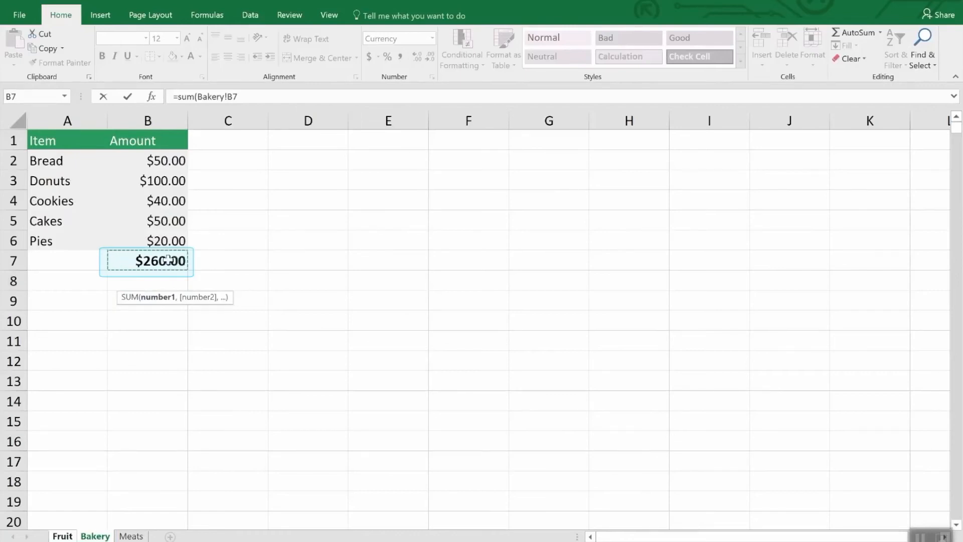
key("Return")
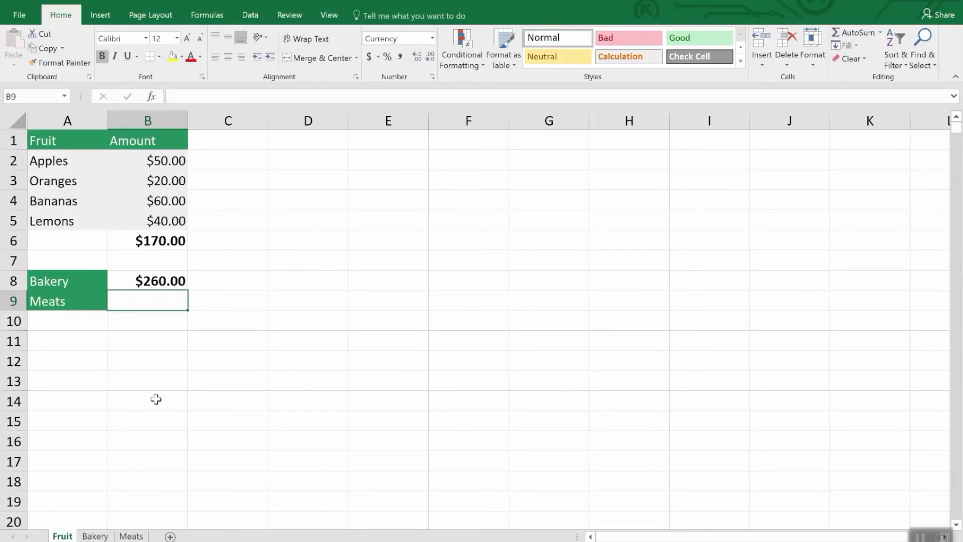
- Enter a SUM formula in B9 adding cells B3 and B5 from the Meats sheet
type("=sum")
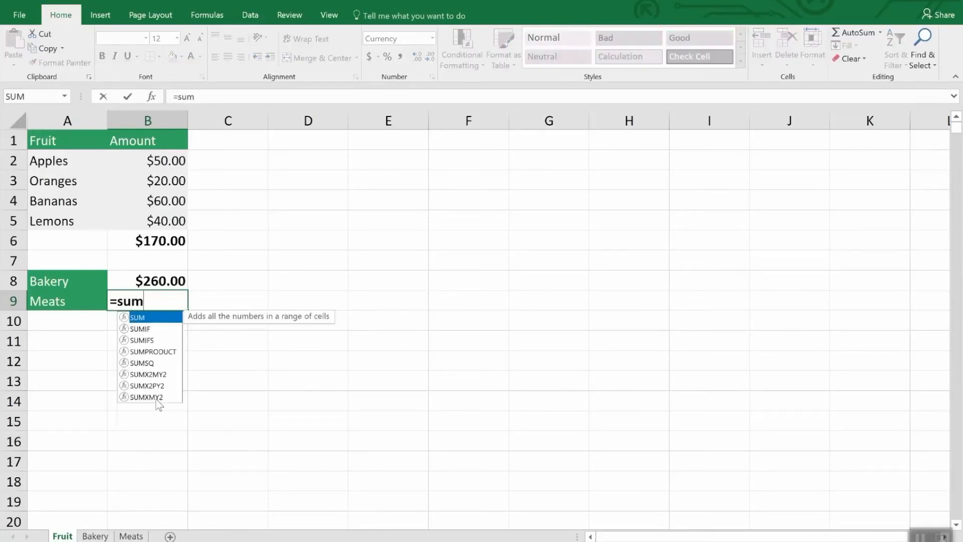
type("(")
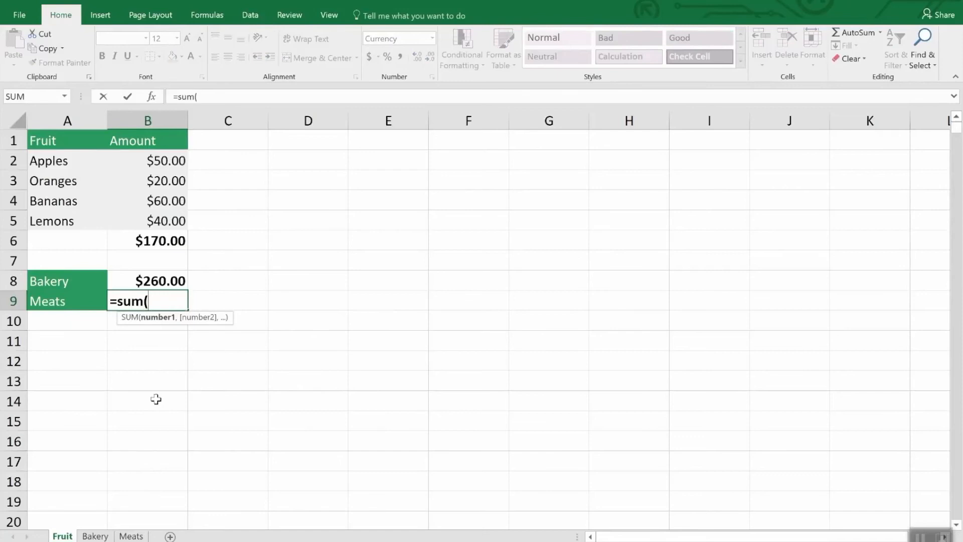
left_click(142, 536)
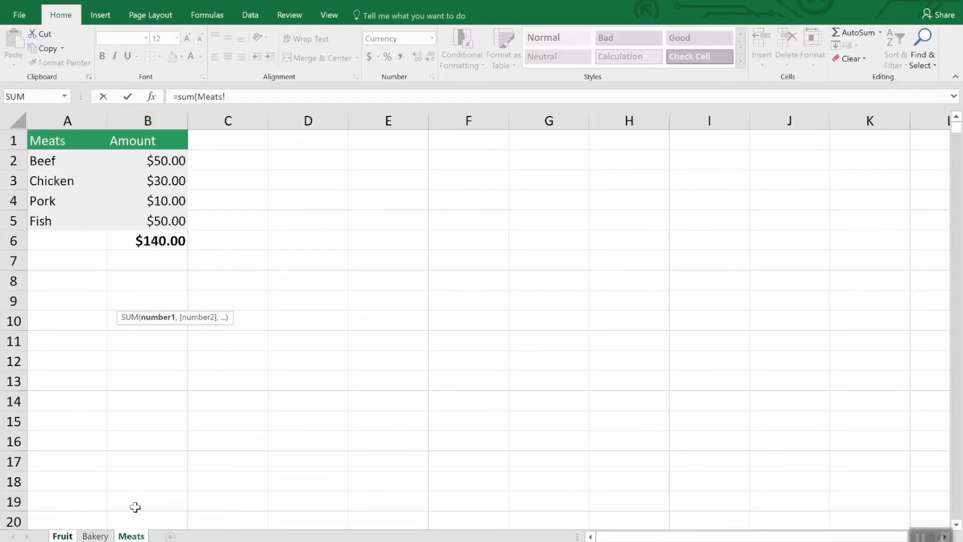
left_click(169, 181)
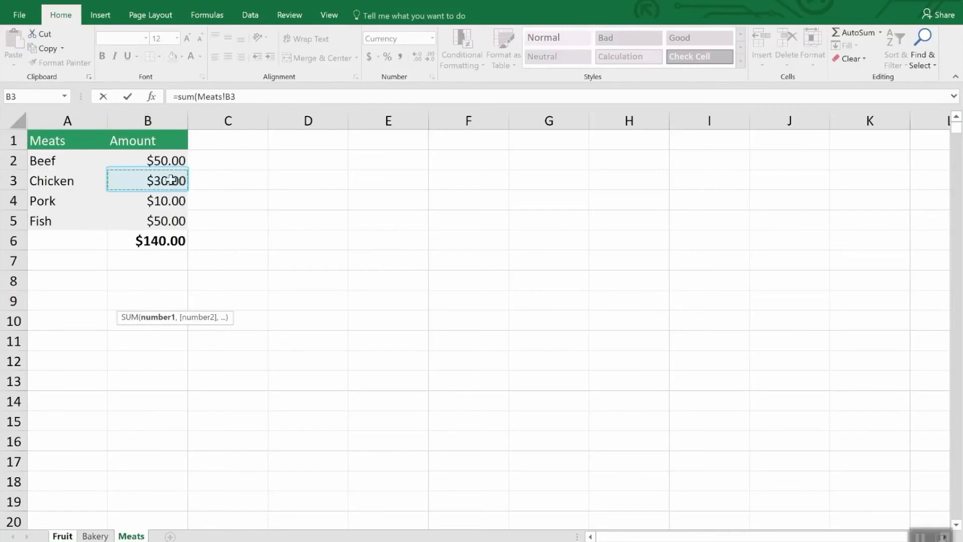
left_click(172, 220, "ctrl")
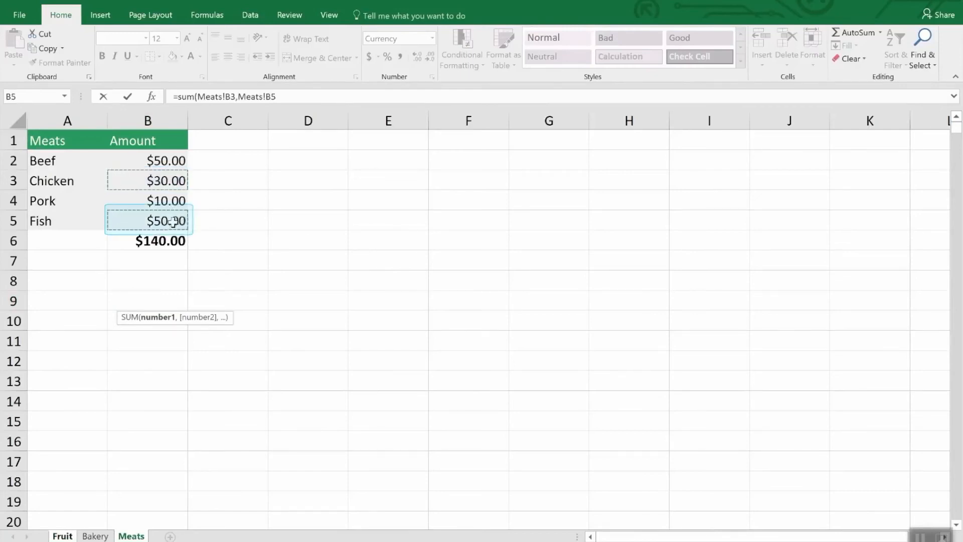
key("Return")
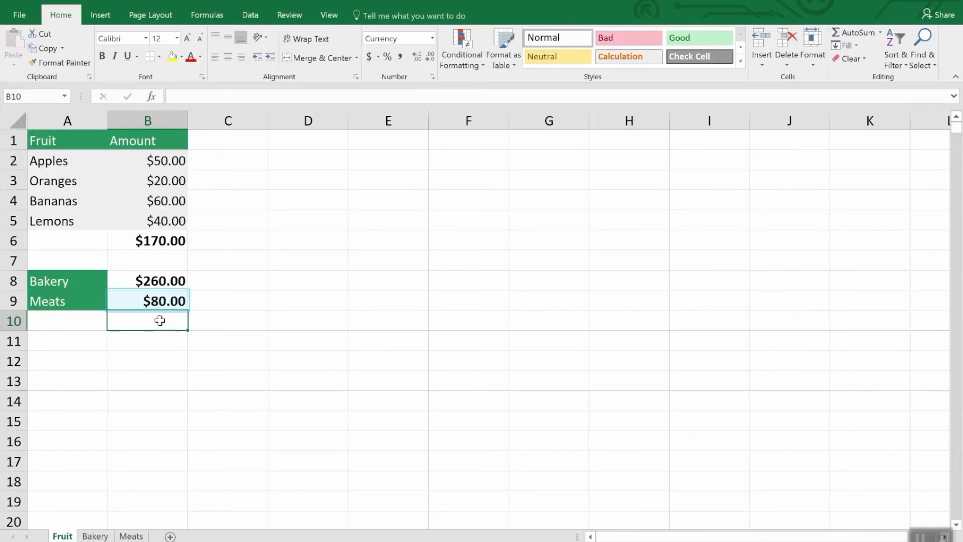
- Edit B8's formula, replacing the Bakery sheet name so it references Meats!B7 instead
left_click(161, 282)
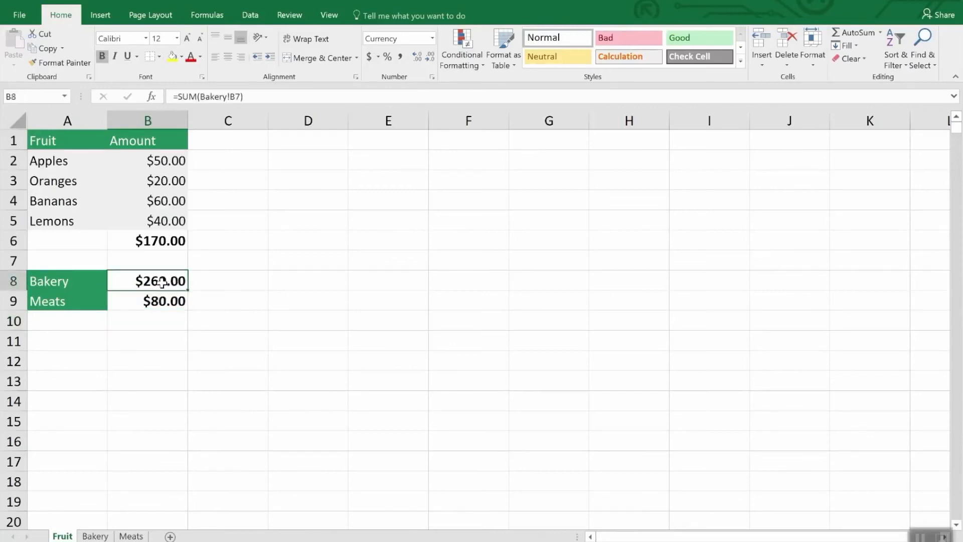
left_click(265, 97)
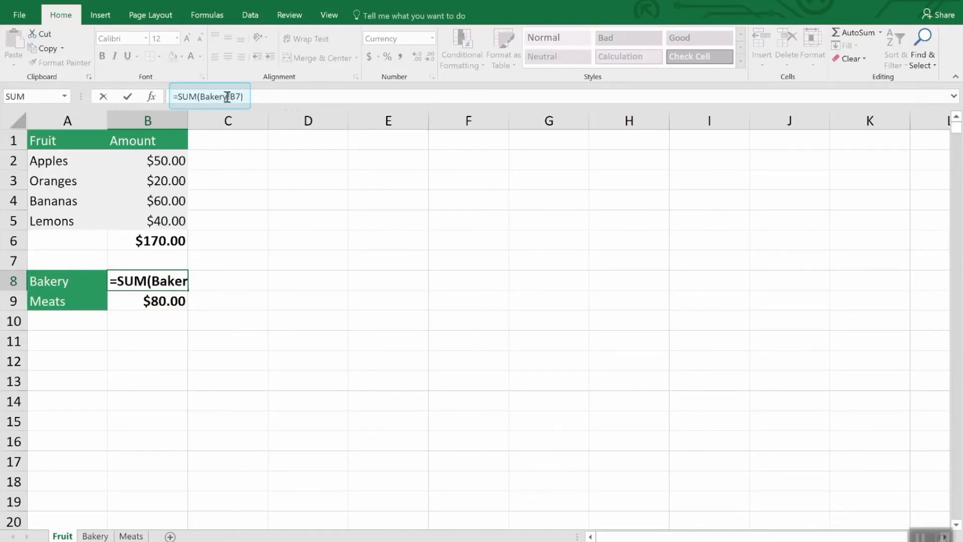
left_click_drag(233, 97, 201, 96)
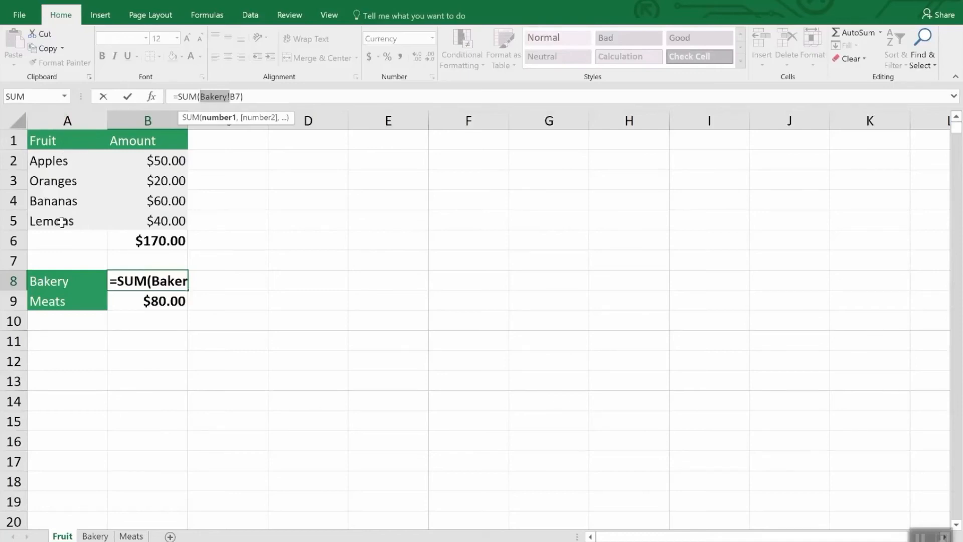
left_click(92, 536)
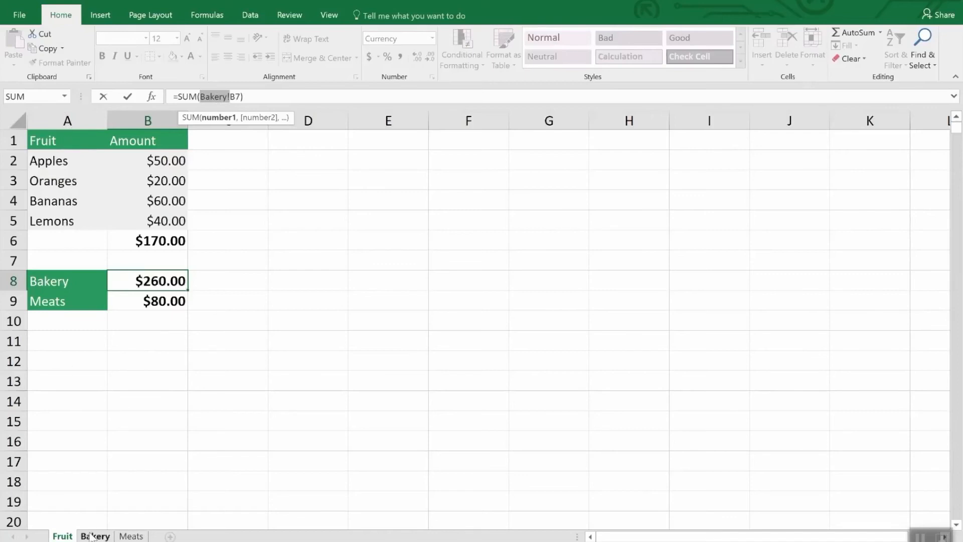
left_click(131, 536)
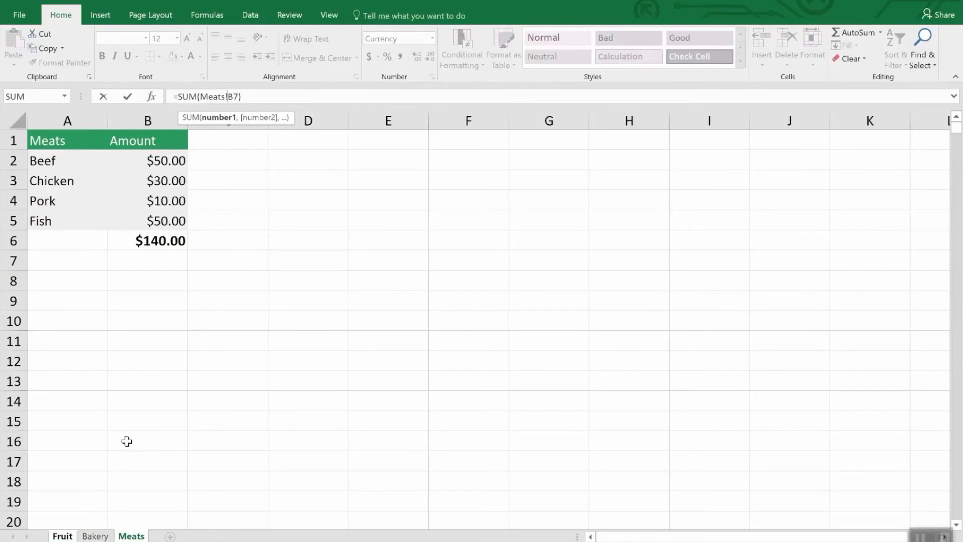
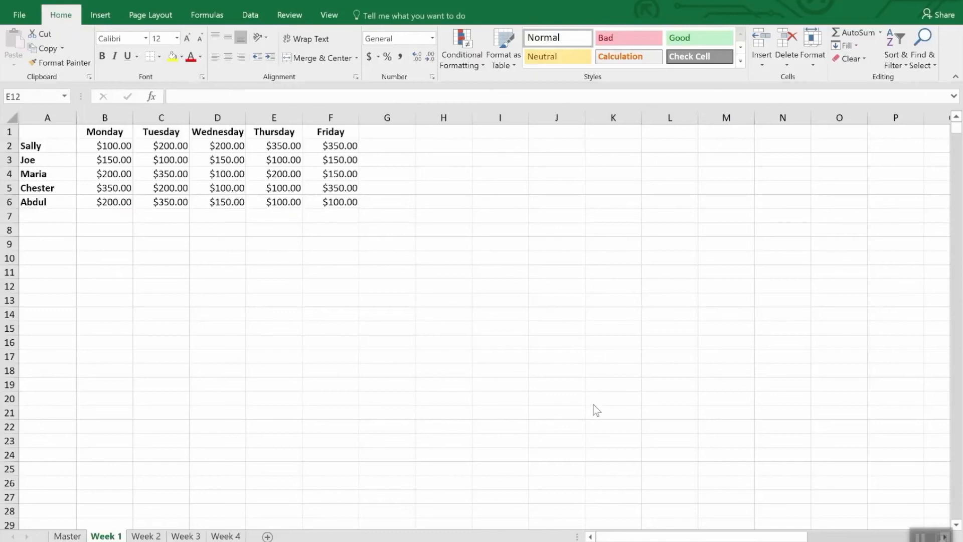
- Start a Sum consolidation on the Master sheet and add the Week 1 range A1:F6 as the first reference
left_click(152, 536)
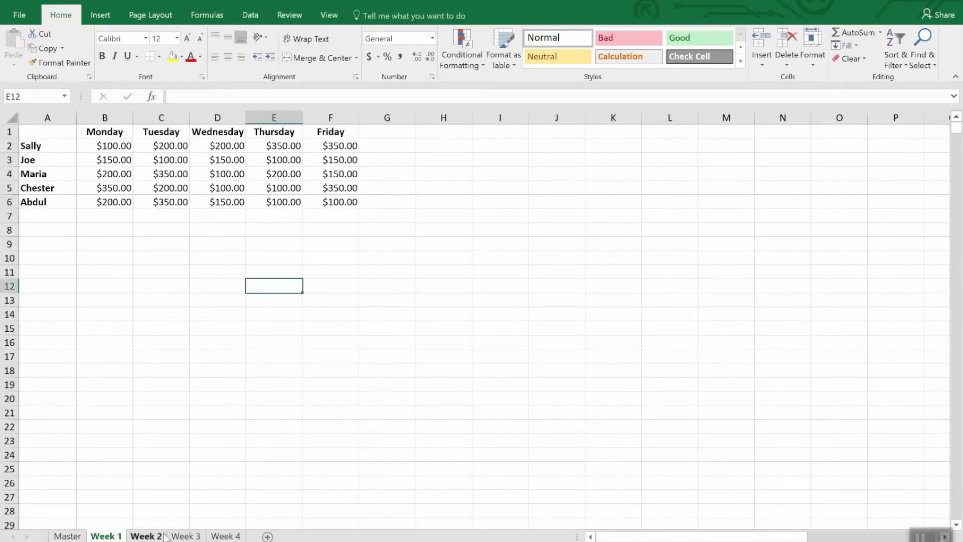
left_click(197, 536)
left_click(225, 537)
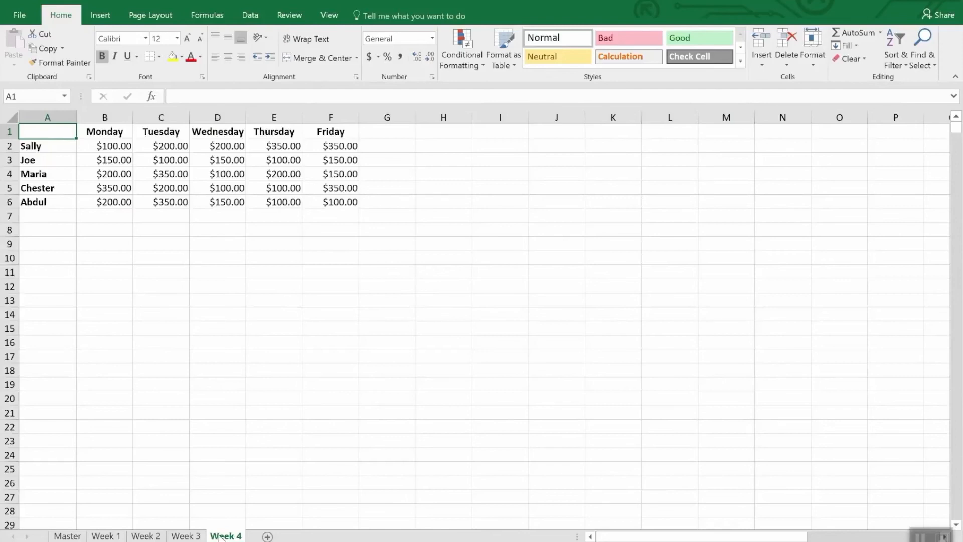
left_click(58, 536)
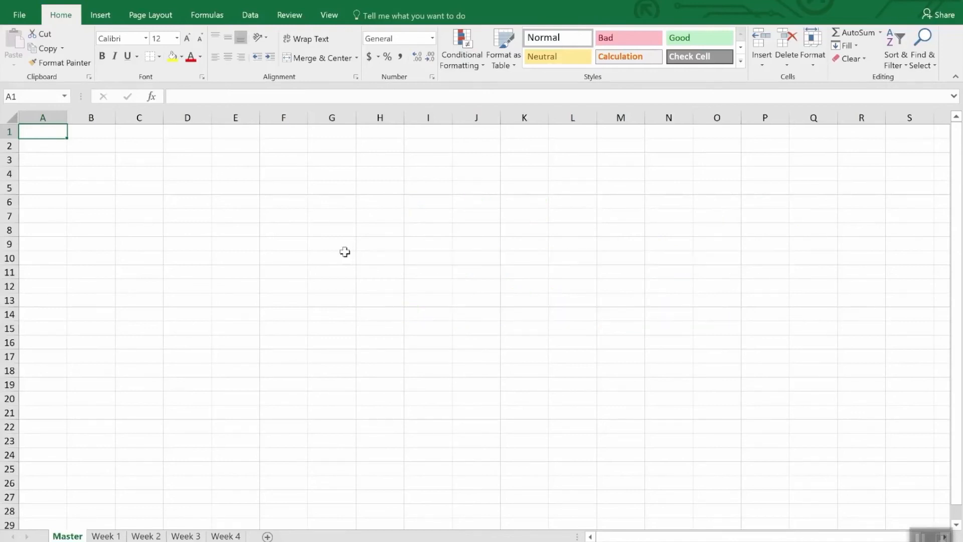
left_click(250, 15)
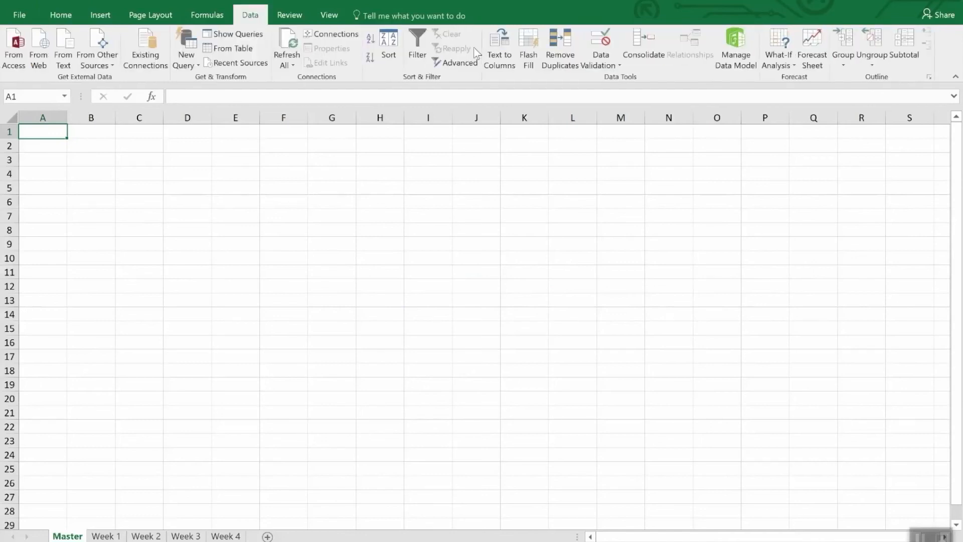
left_click(642, 42)
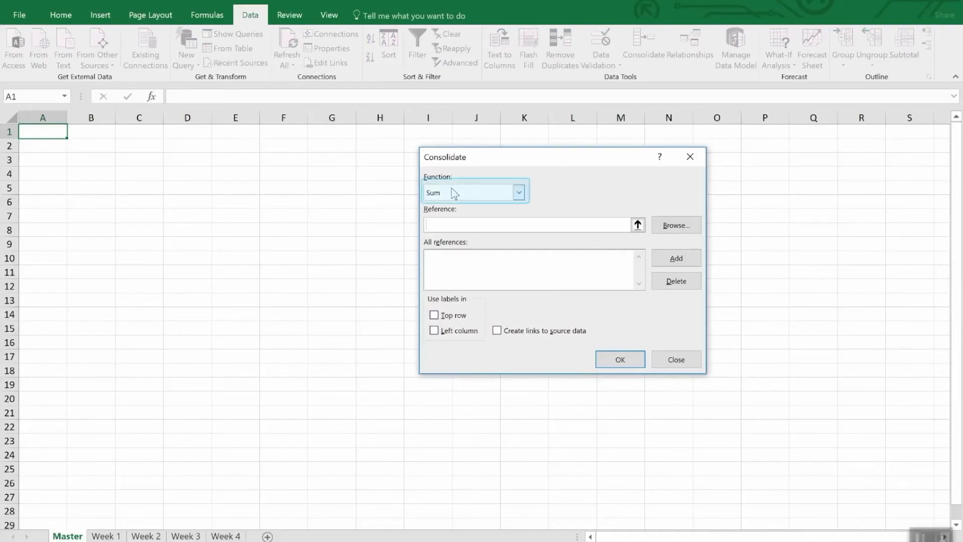
left_click(520, 193)
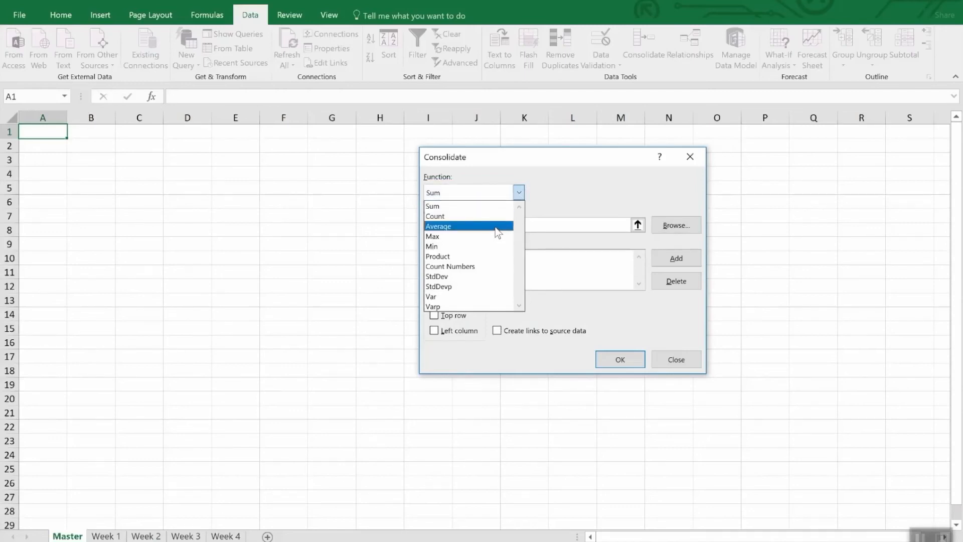
left_click(577, 191)
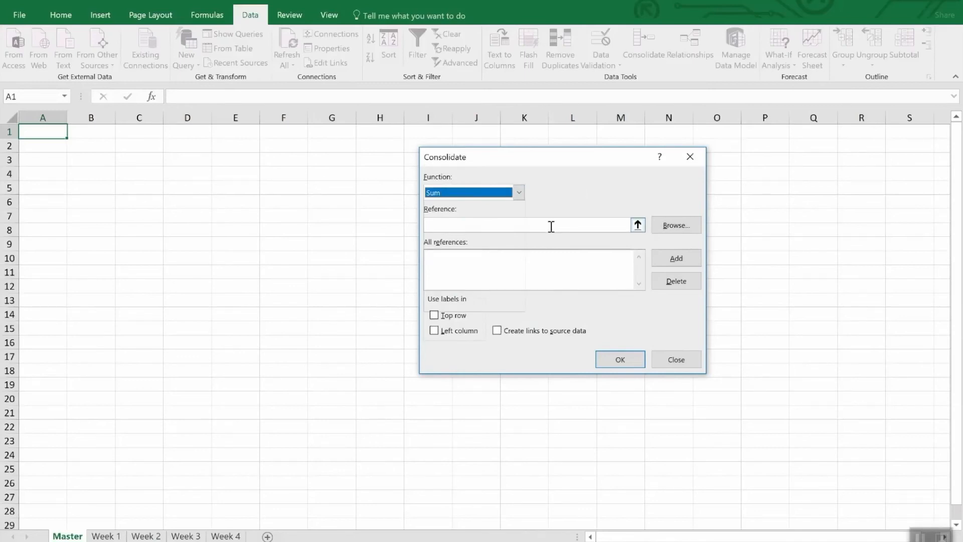
left_click(638, 225)
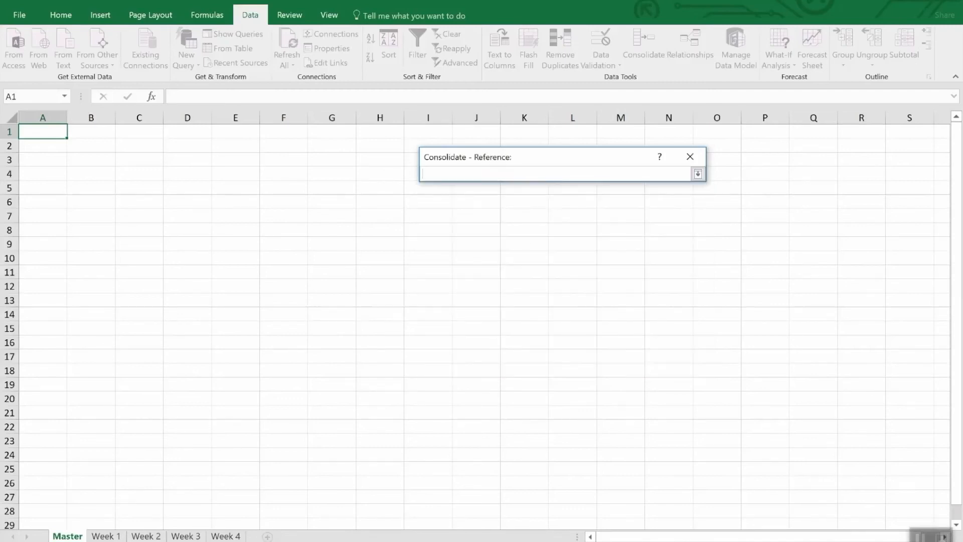
left_click(106, 536)
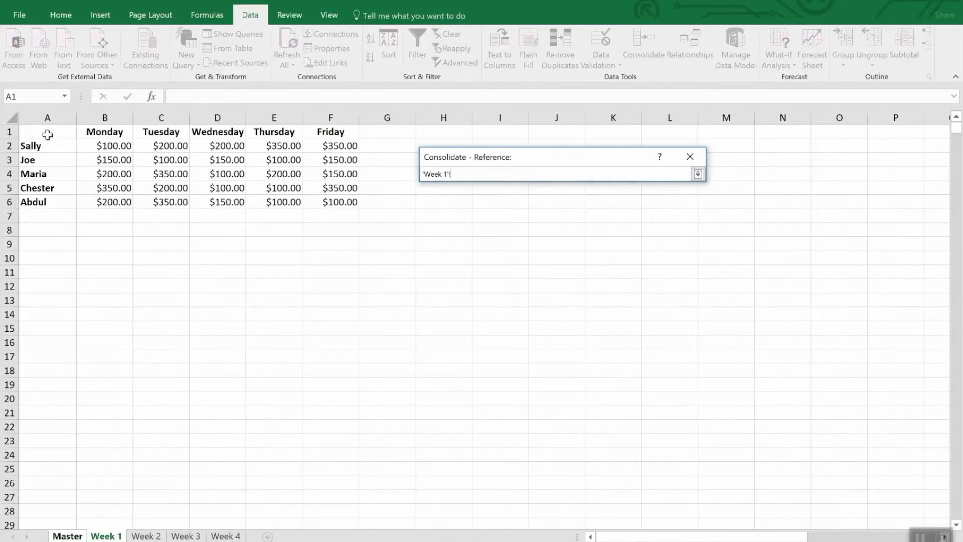
left_click_drag(47, 134, 342, 202)
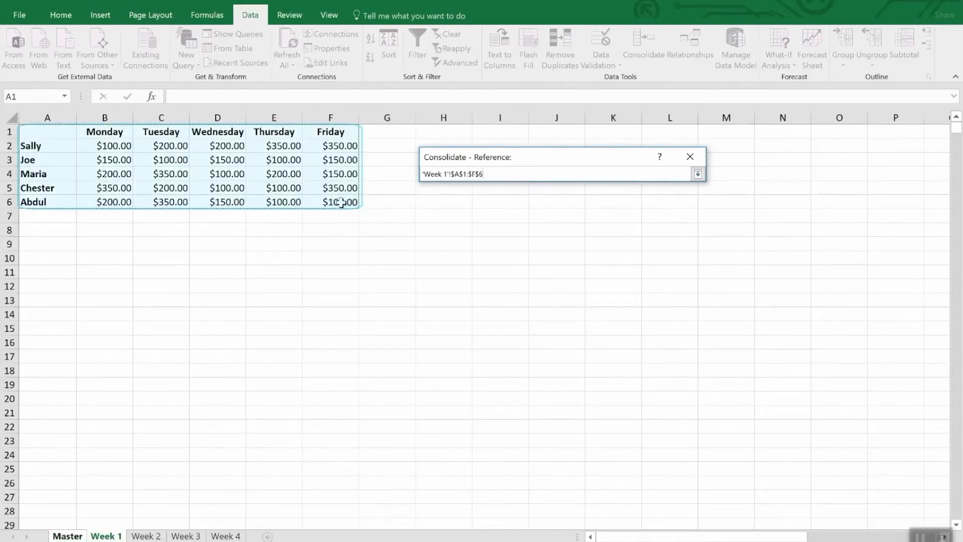
left_click(698, 175)
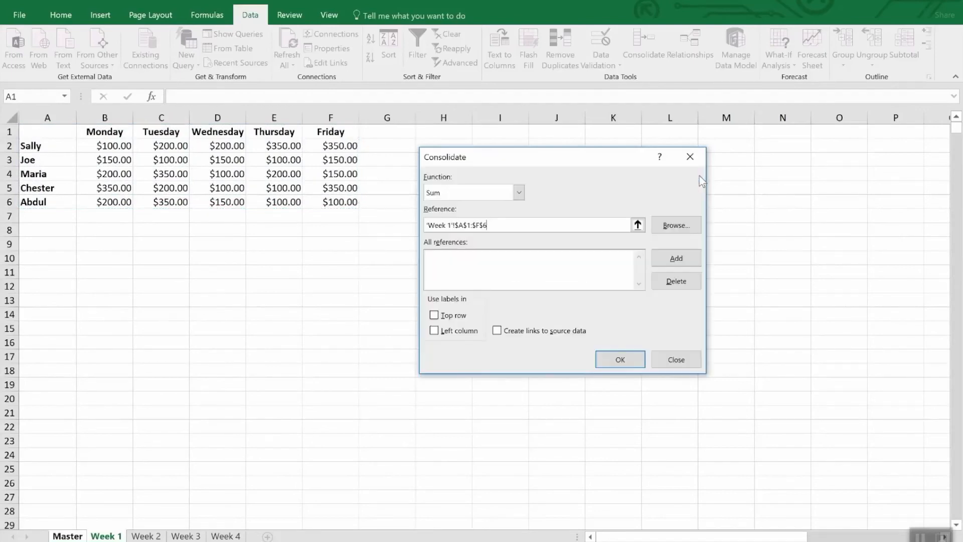
left_click(669, 257)
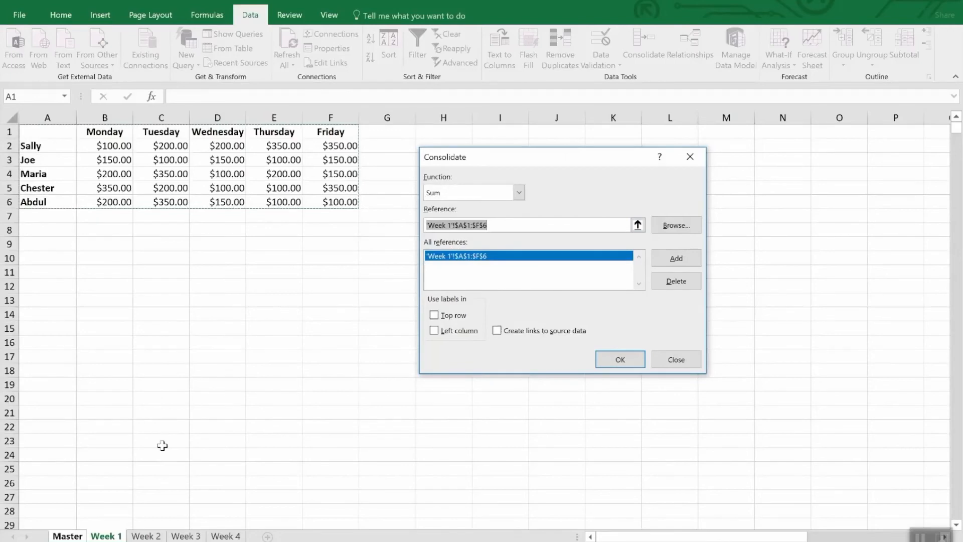
- Add the A1:F6 ranges from the Week 2, Week 3 and Week 4 sheets as further consolidation references
left_click(154, 537)
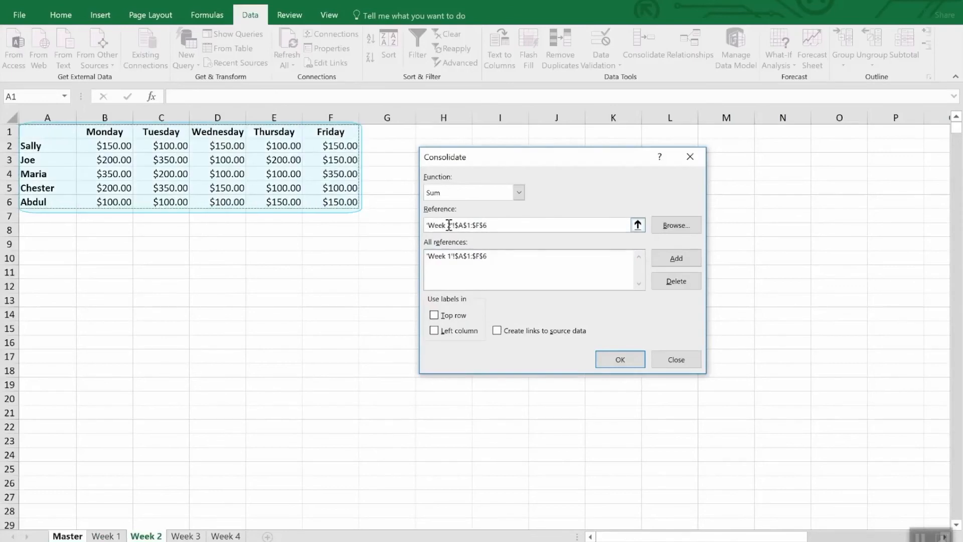
left_click(670, 261)
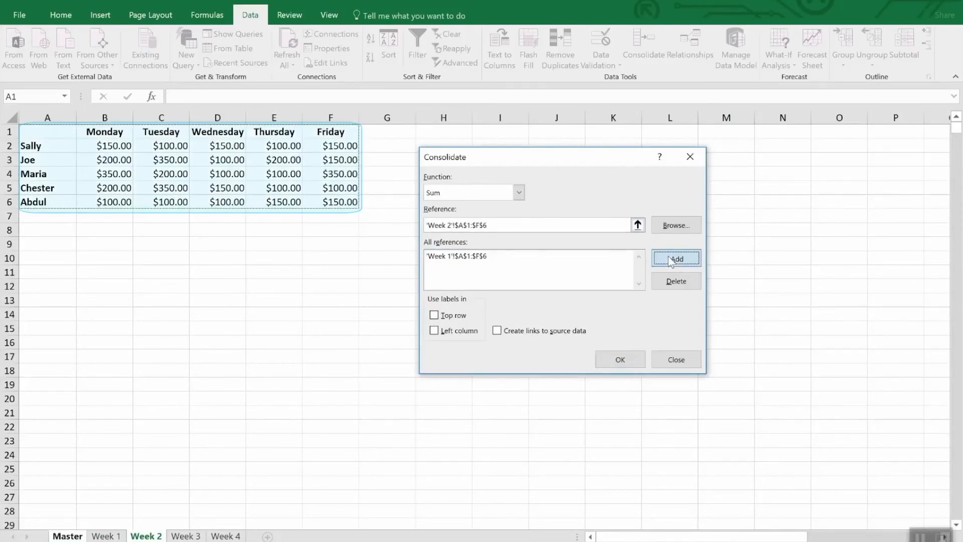
left_click(184, 536)
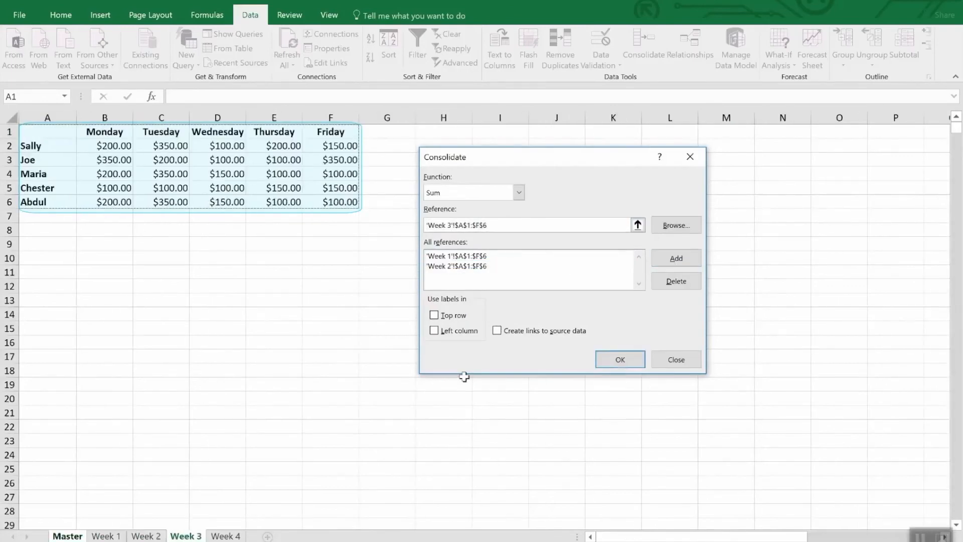
left_click(672, 259)
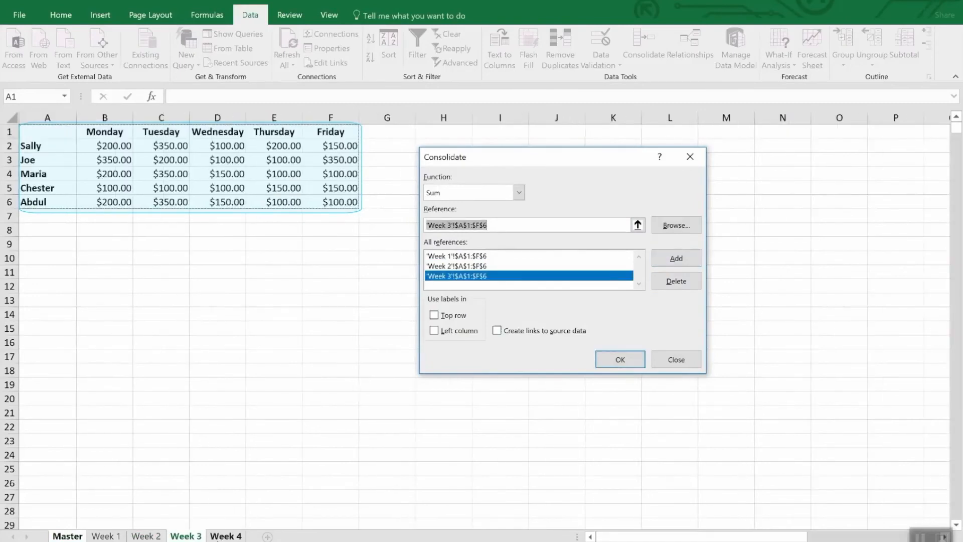
left_click(225, 536)
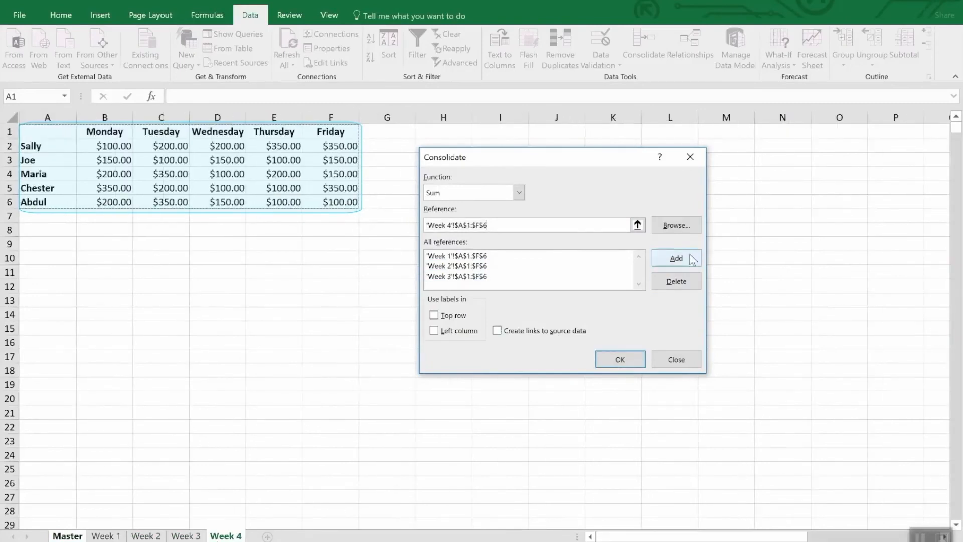
left_click(670, 258)
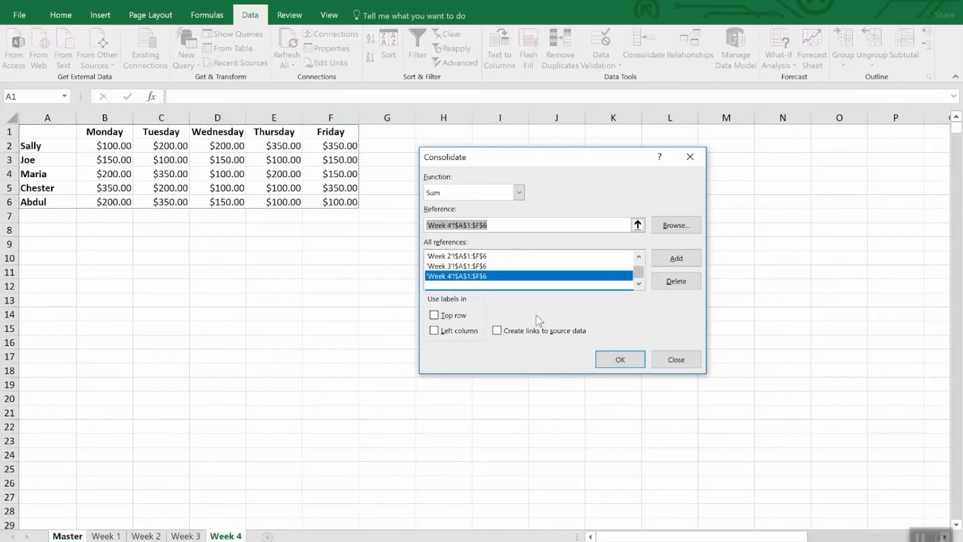
- Use top row and left column labels, enable links to source data, and run the consolidation
left_click(463, 316)
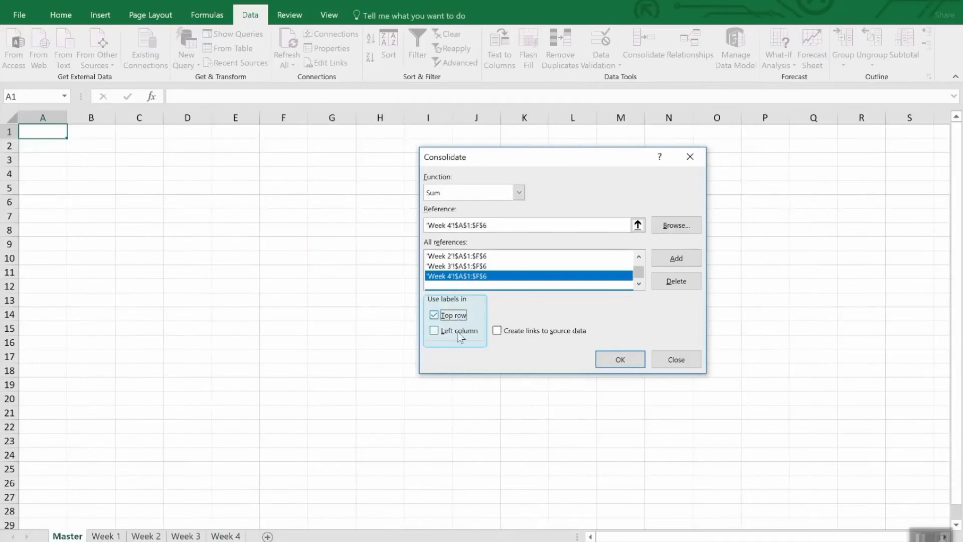
left_click(460, 334)
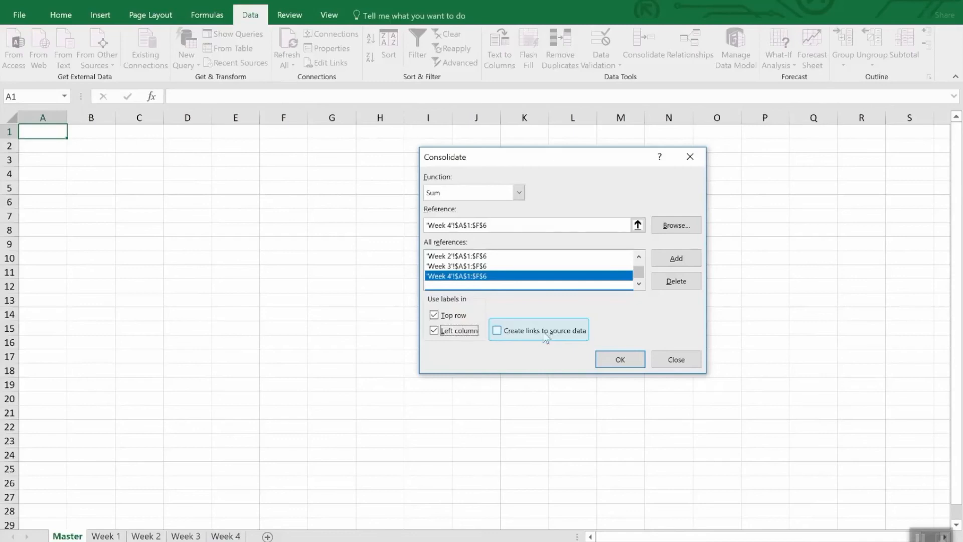
left_click(544, 336)
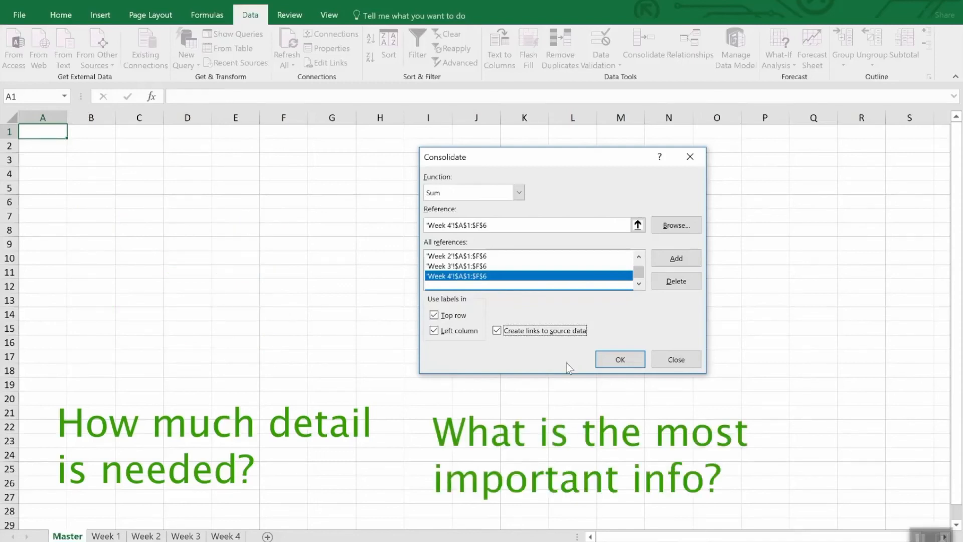
left_click(610, 362)
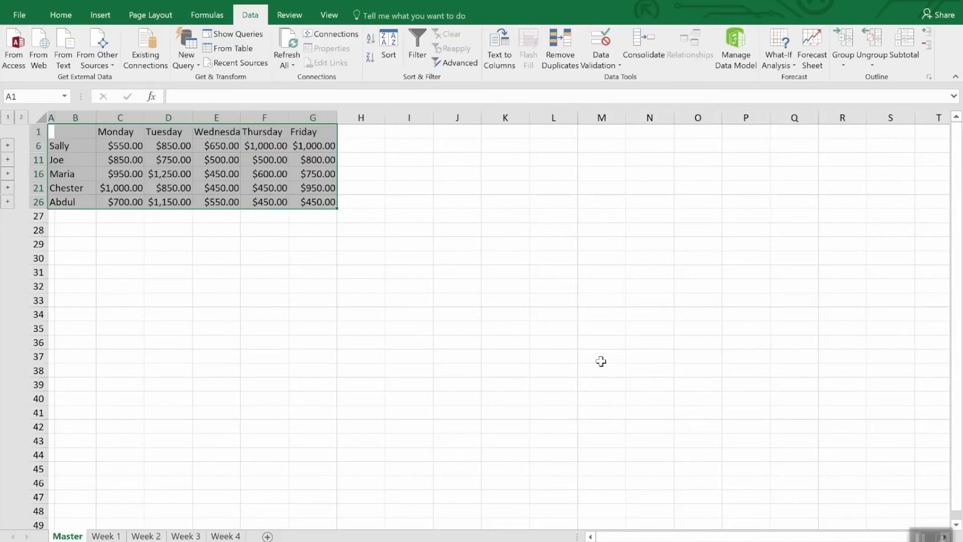
- Unhide the detail rows beneath the consolidated totals, then undo the unhide
left_click(601, 361)
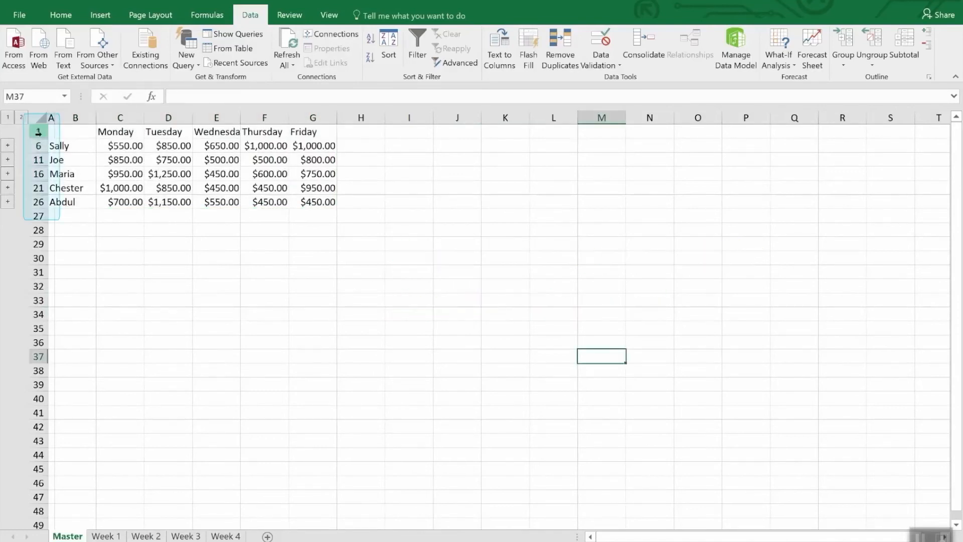
left_click_drag(38, 132, 35, 203)
right_click(35, 205)
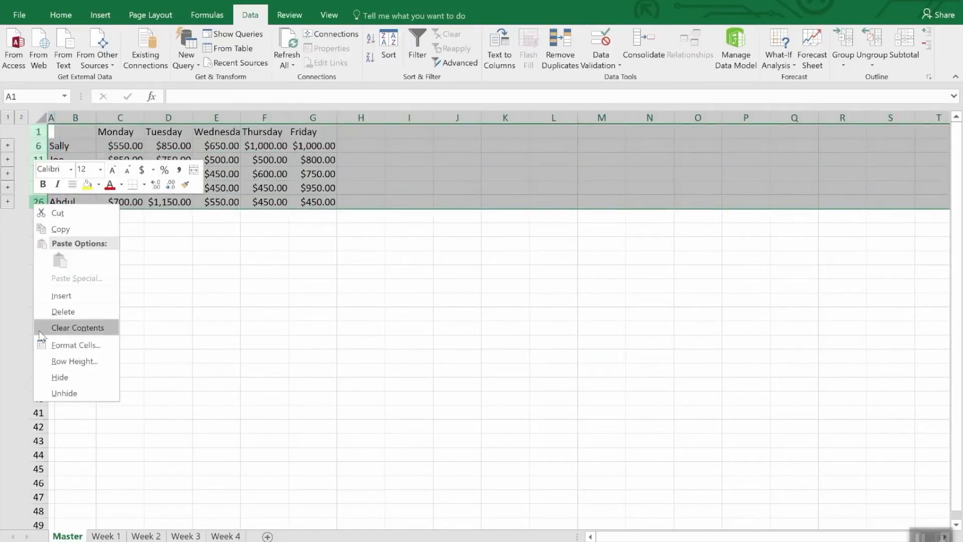
left_click(53, 393)
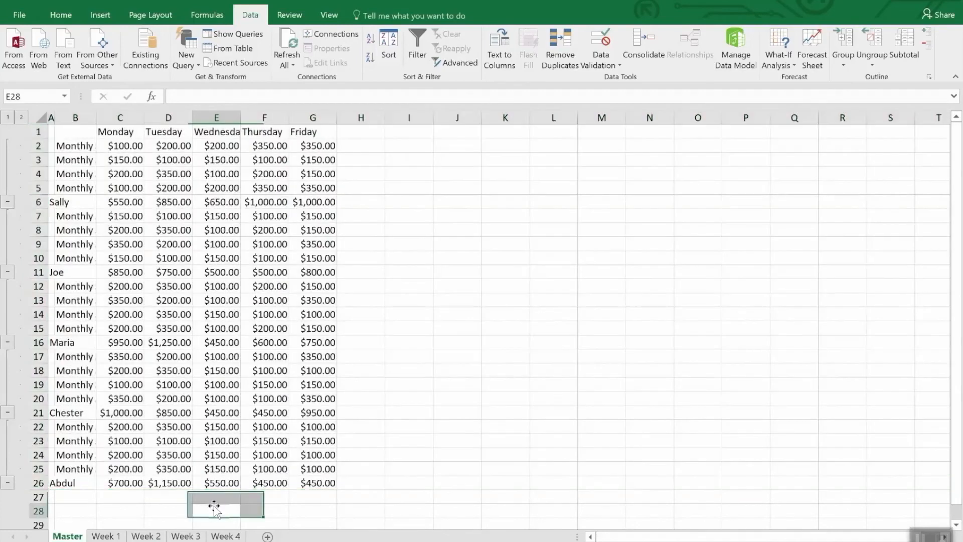
left_click(216, 509)
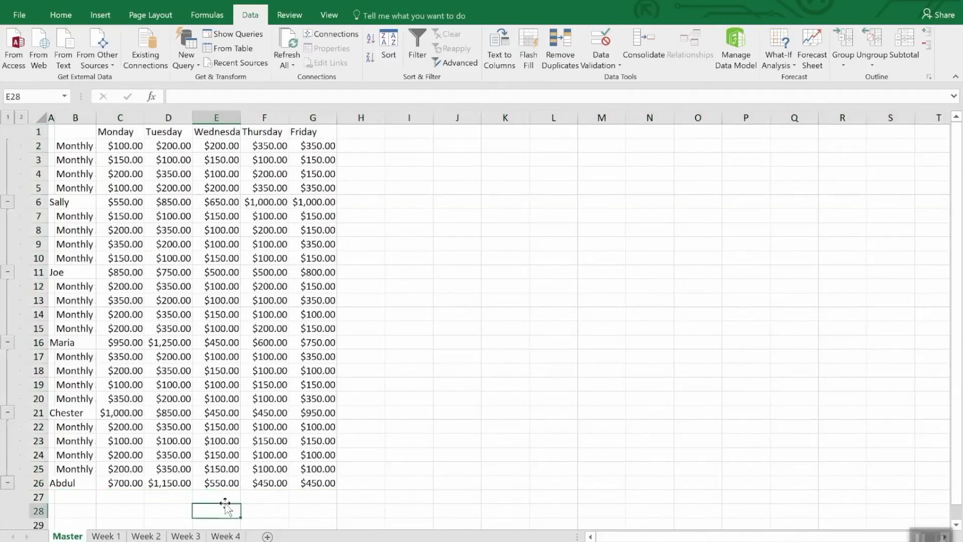
key("ctrl+z")
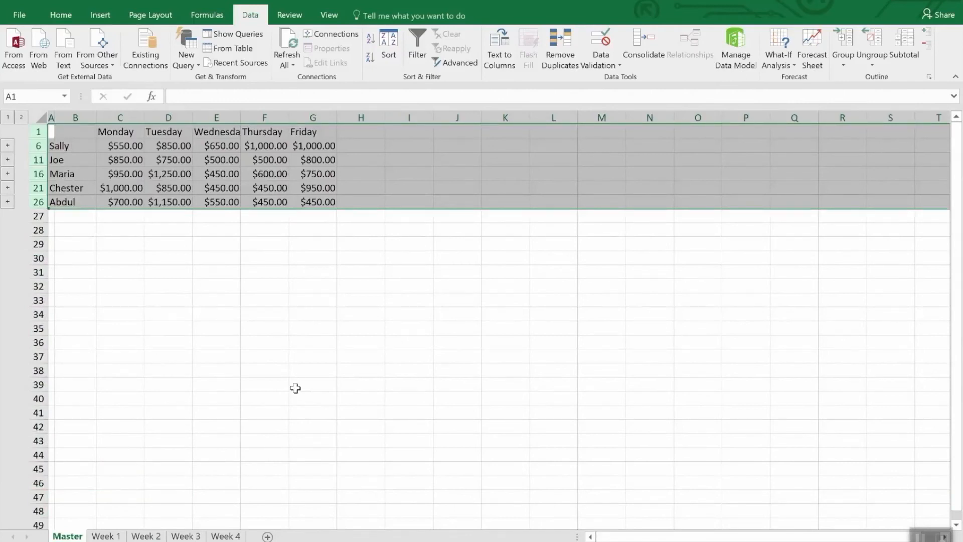
- Set Sally's Thursday amount in Week 4 cell E2 to 3500 and return to the Master sheet's linked total
left_click(262, 263)
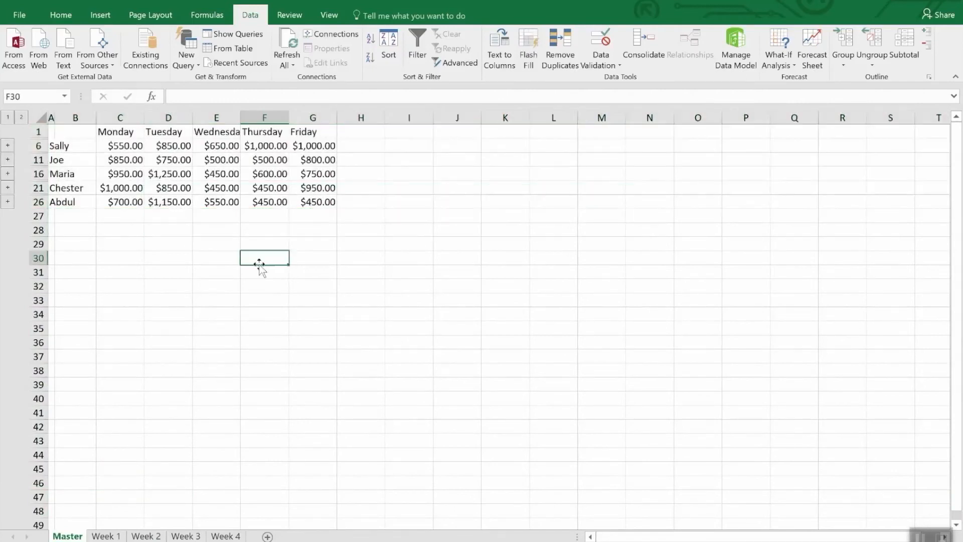
left_click(281, 147)
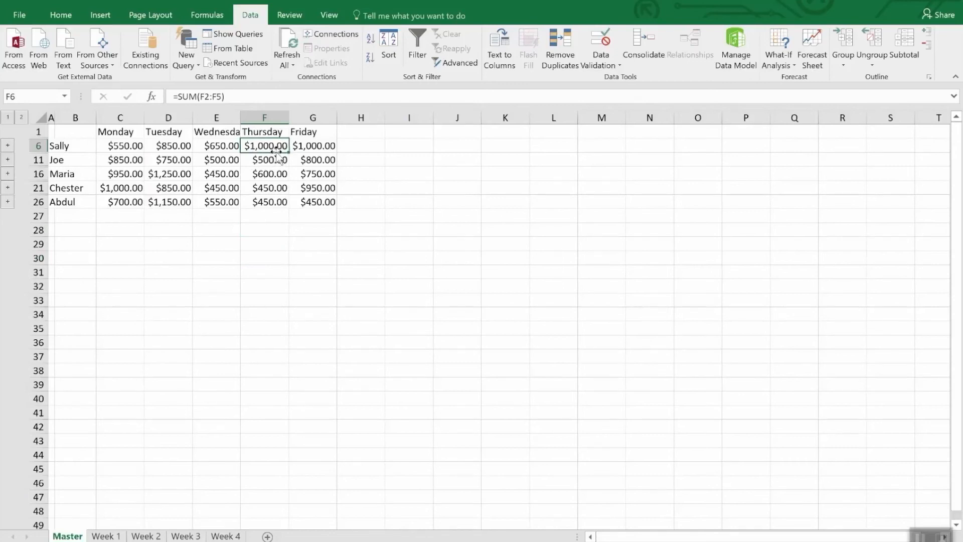
left_click(219, 536)
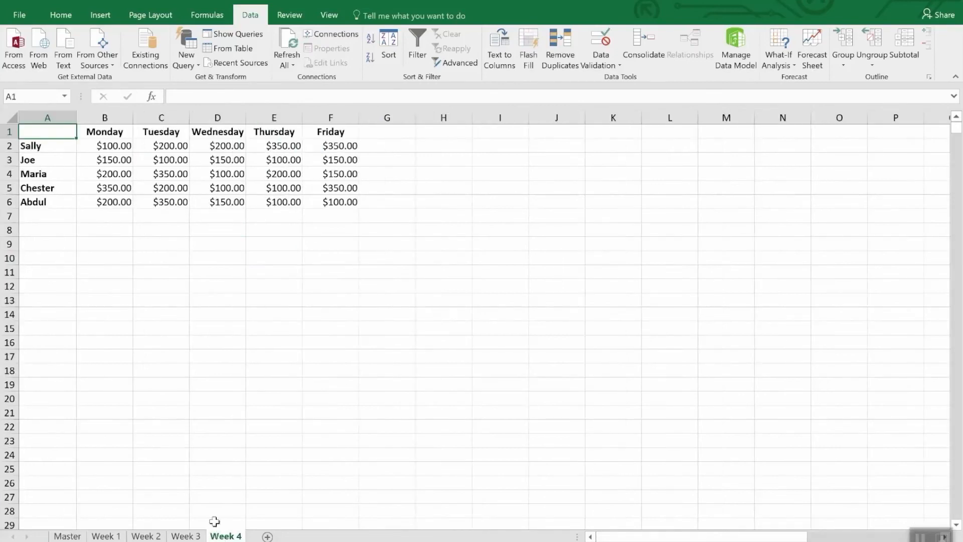
left_click(290, 145)
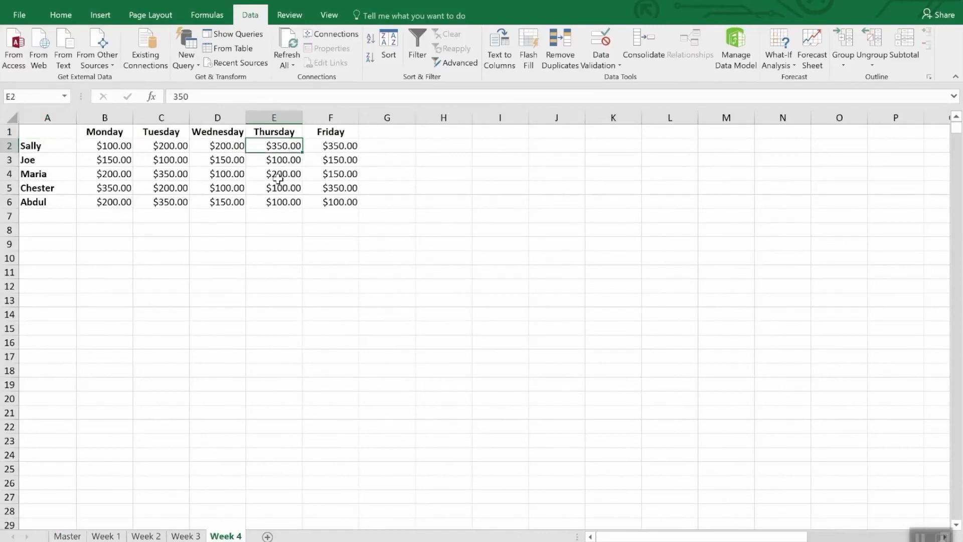
type("35")
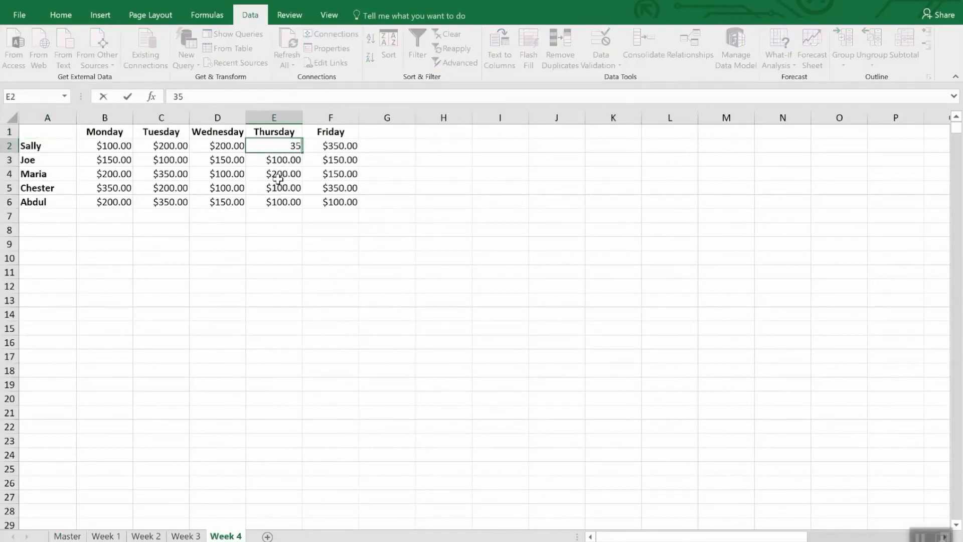
type("00.")
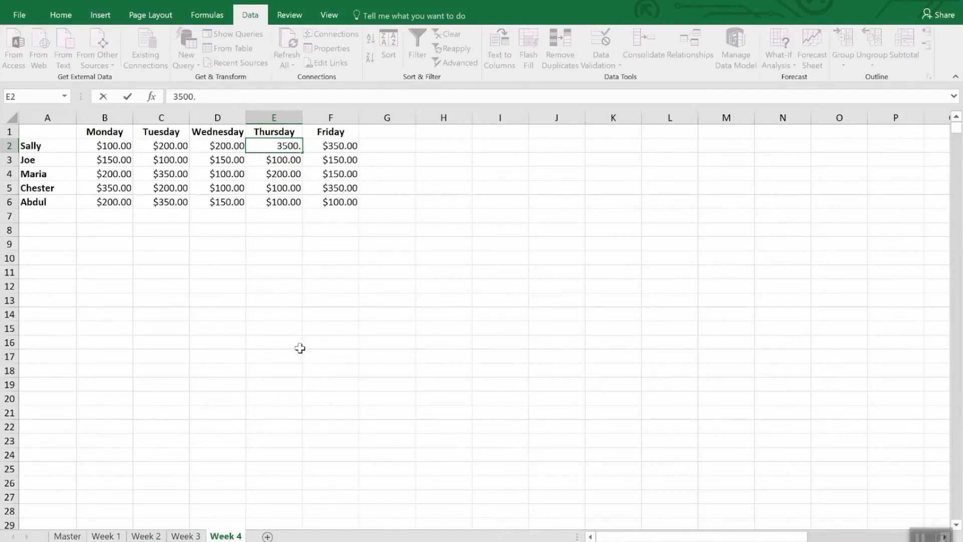
key("Return")
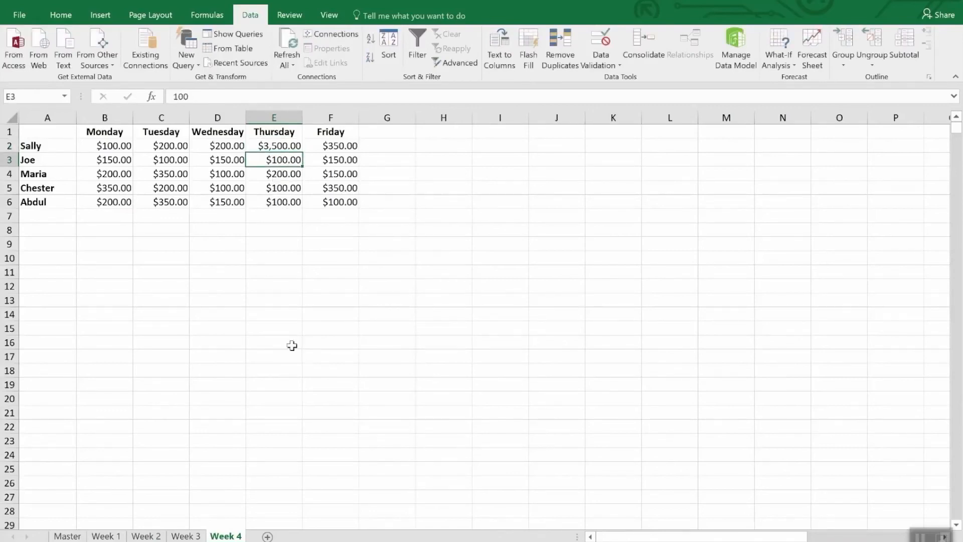
left_click(67, 536)
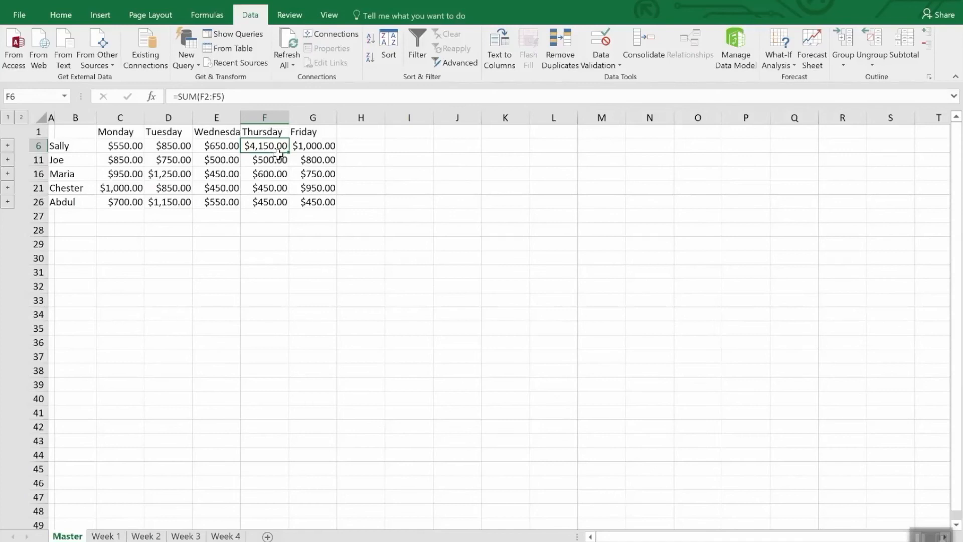
- Enter a formula in cell G29 beside Last Month that links to the Master sheet total G47 in the Monthly Sales workbook
left_click(651, 44)
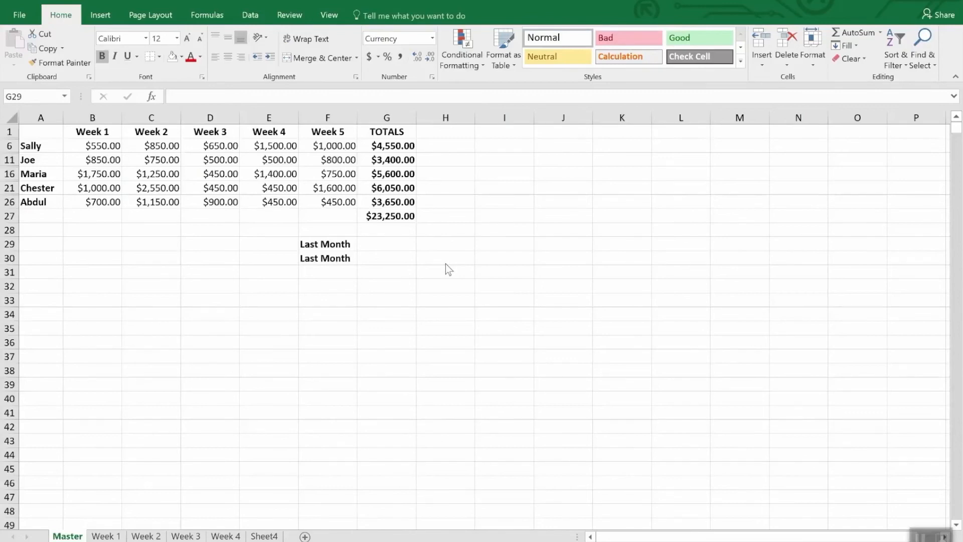
left_click(371, 244)
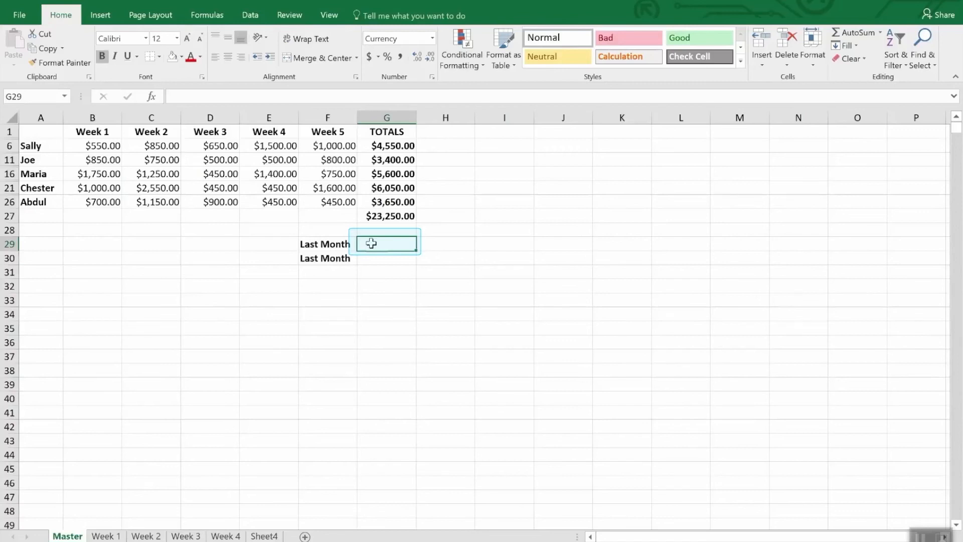
type("=")
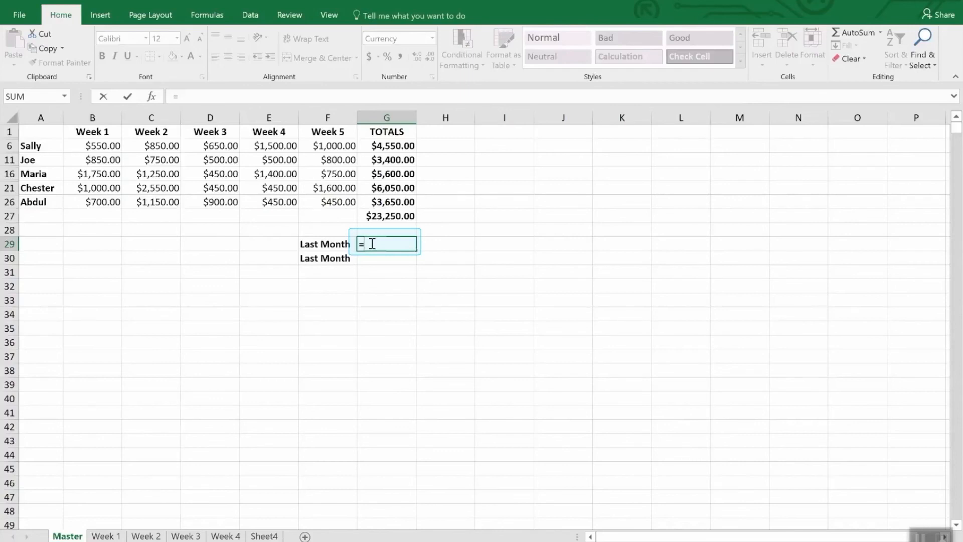
left_click(333, 18)
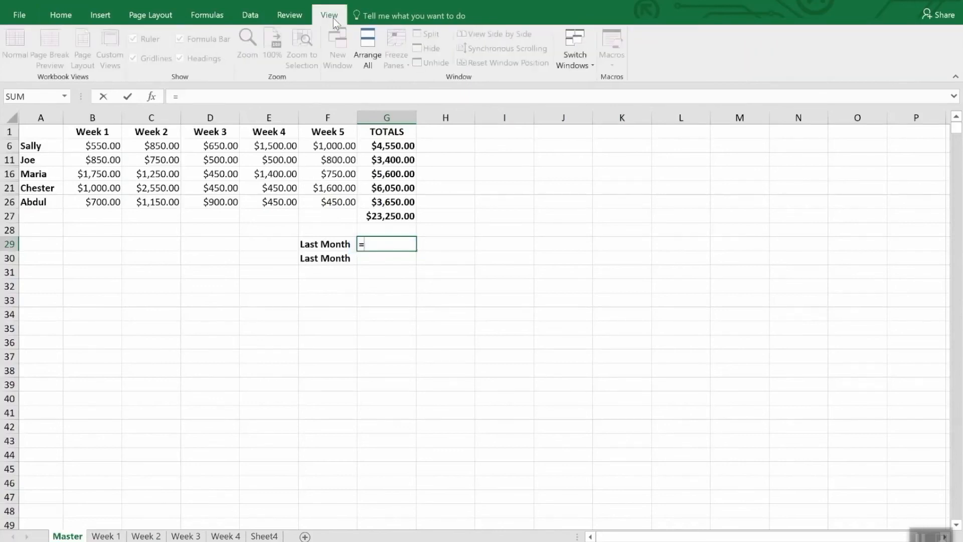
left_click(586, 56)
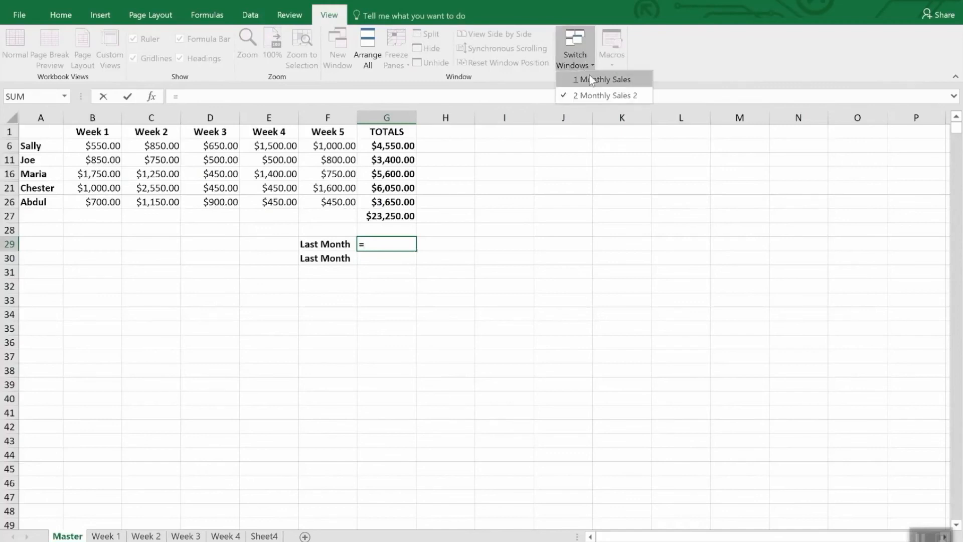
left_click(593, 79)
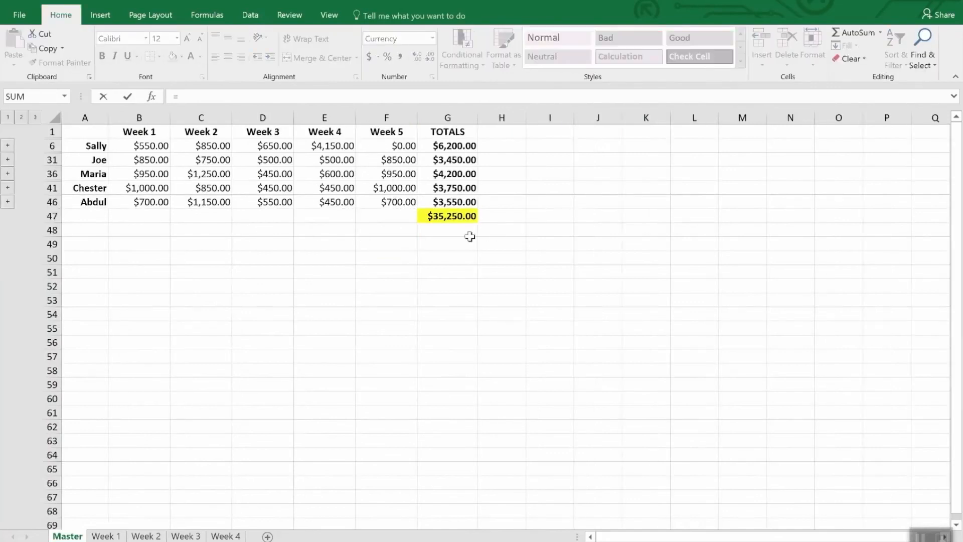
left_click(451, 217)
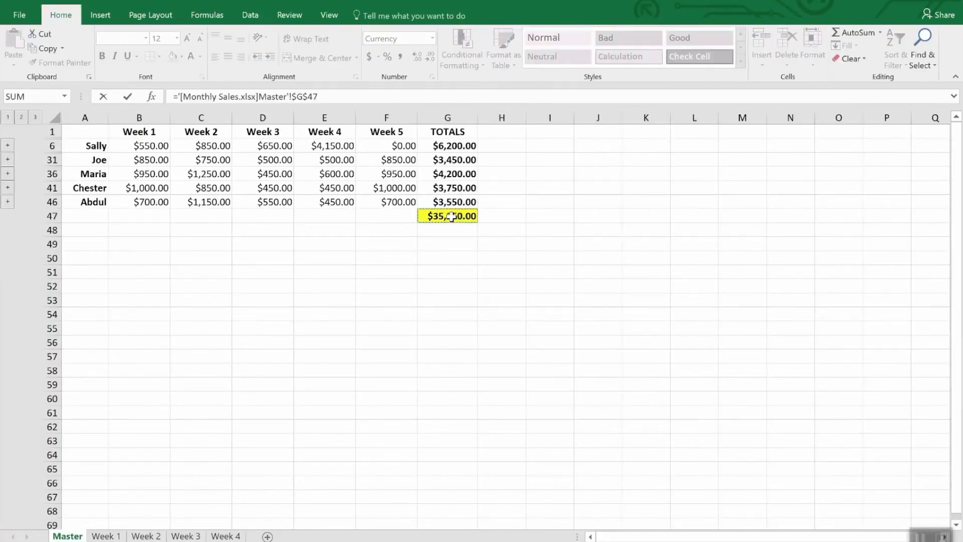
key("Return")
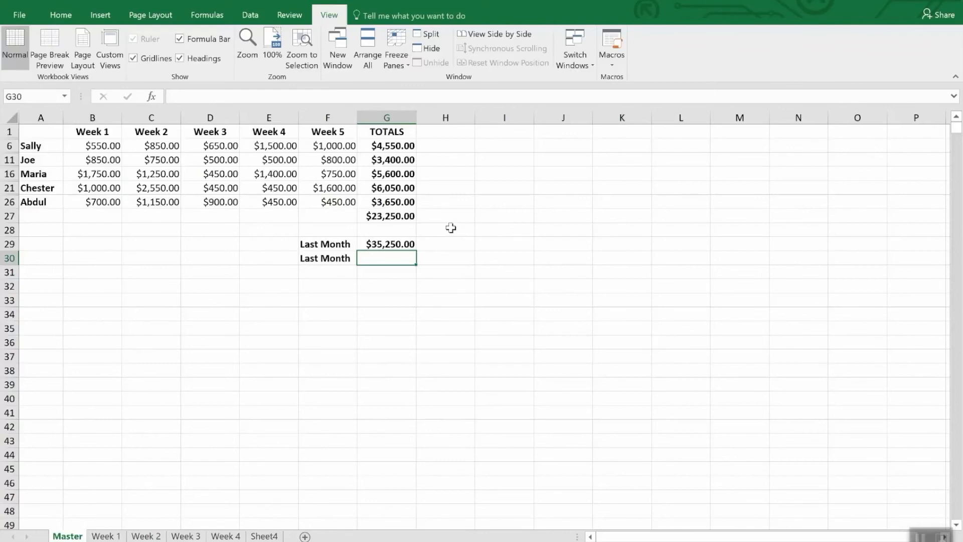
- Copy the Master total G47 from the Monthly Sales workbook and paste it as a link into cell G30
left_click(409, 246)
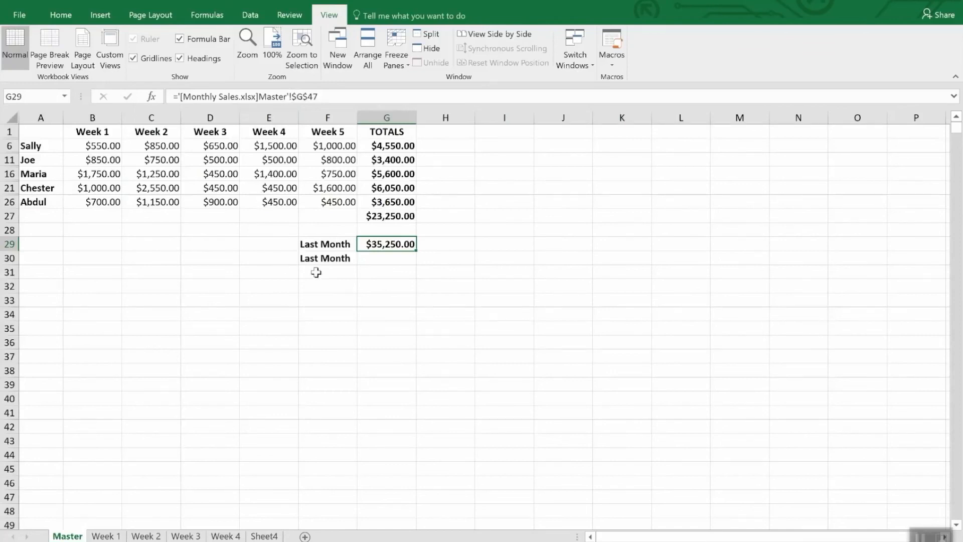
left_click(380, 260)
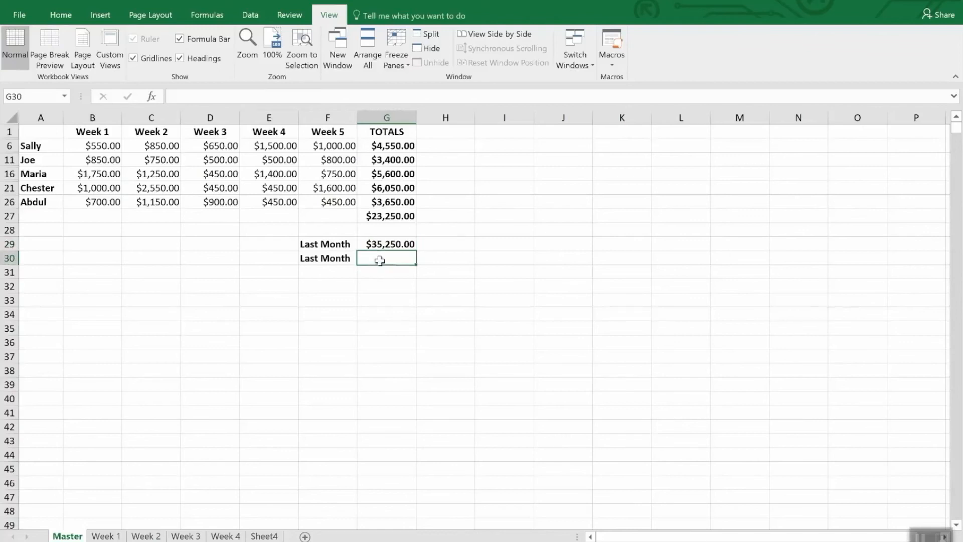
left_click(581, 47)
left_click(592, 83)
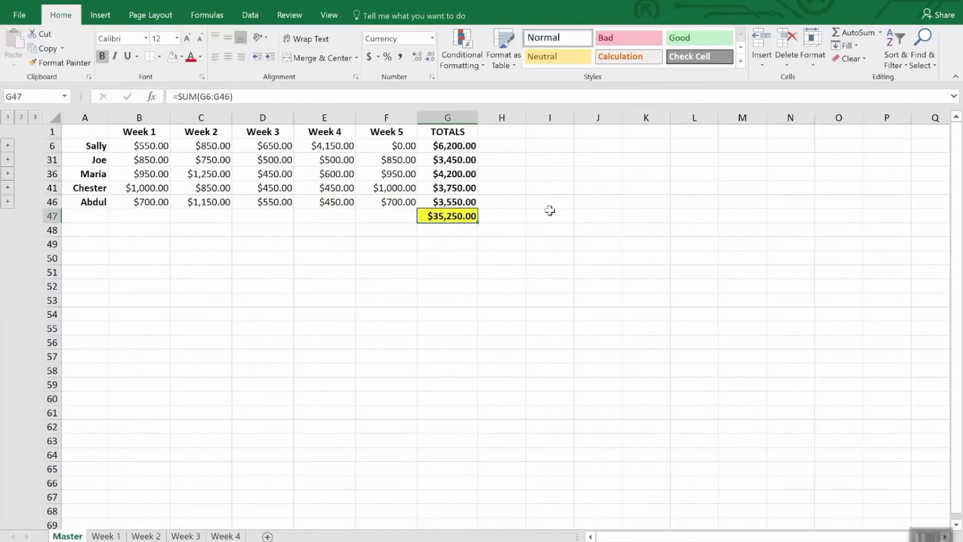
right_click(462, 219)
left_click(486, 244)
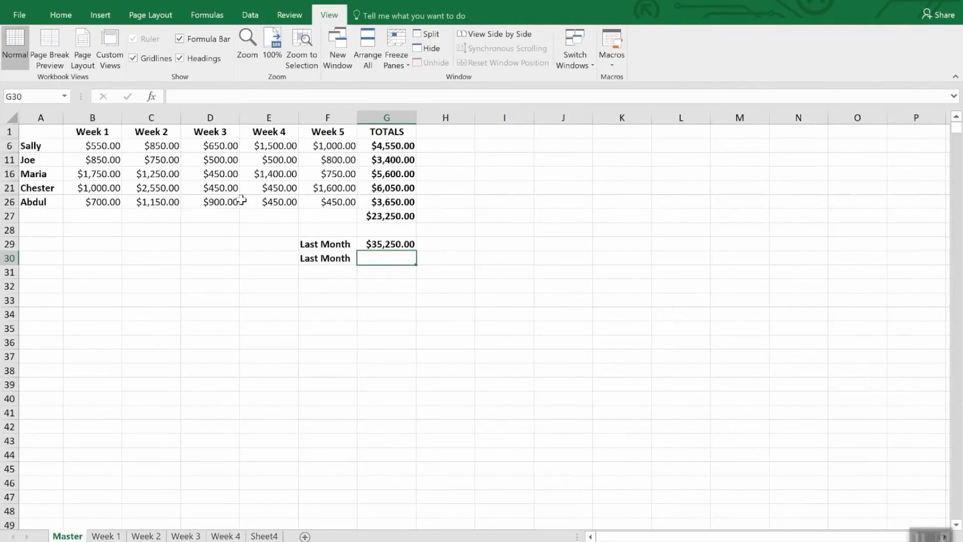
left_click(61, 15)
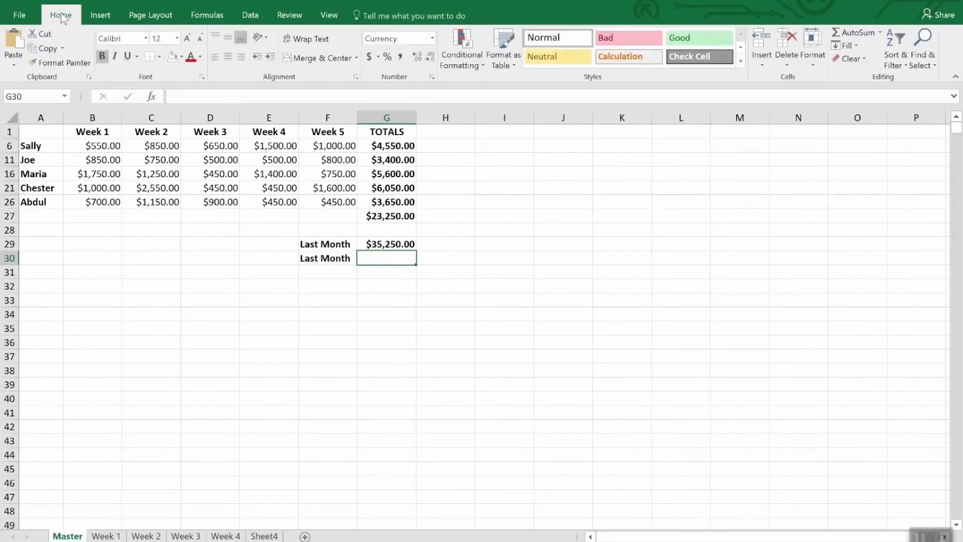
left_click(12, 65)
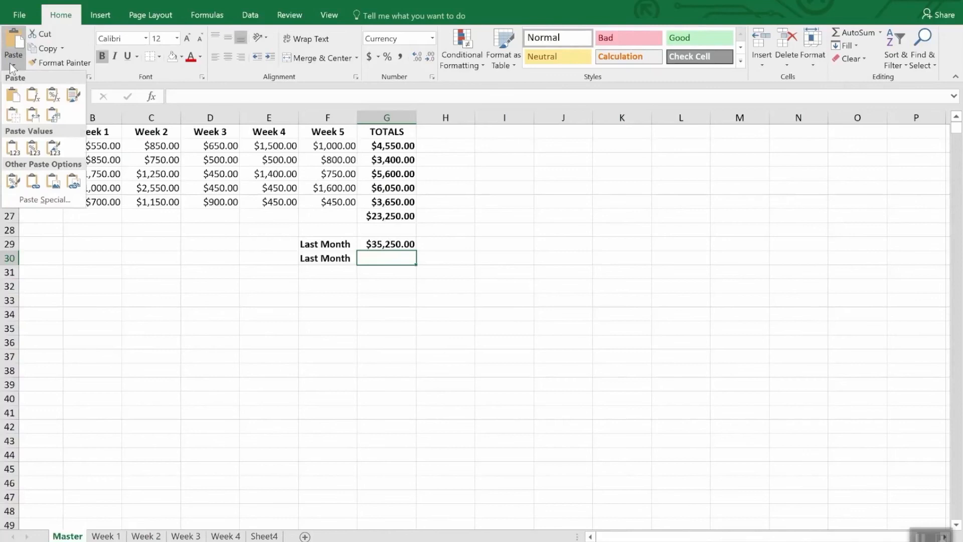
left_click(41, 199)
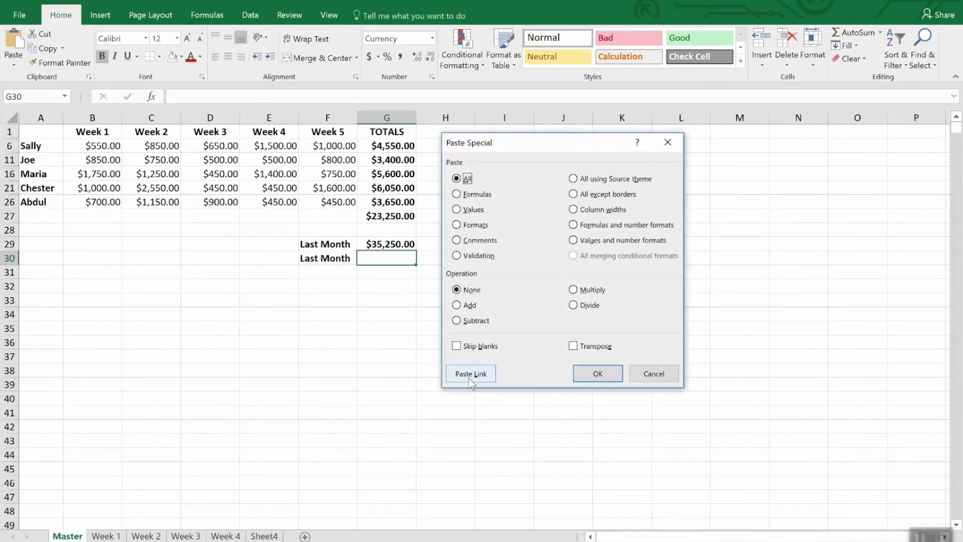
left_click(469, 376)
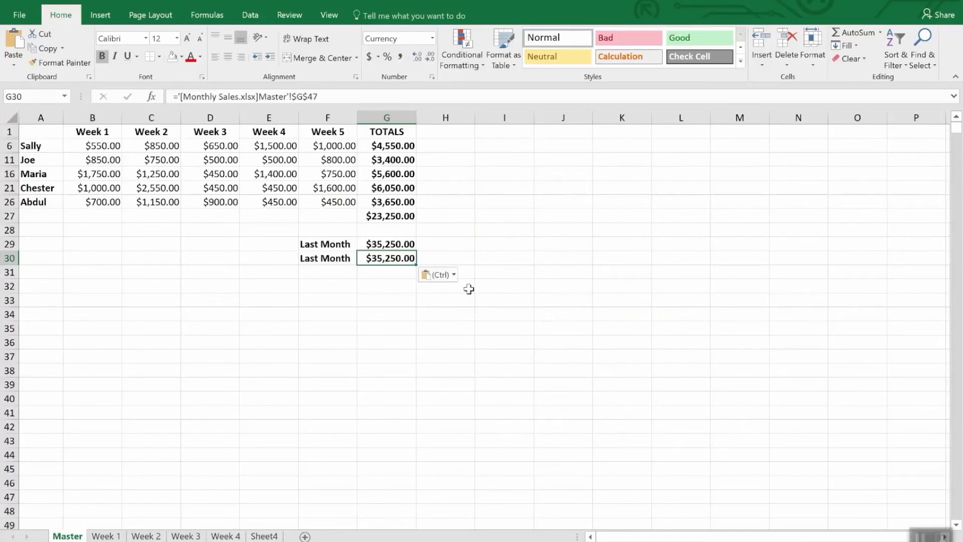
- Compare the linking formulas in cells G29 and G30
left_click(463, 199)
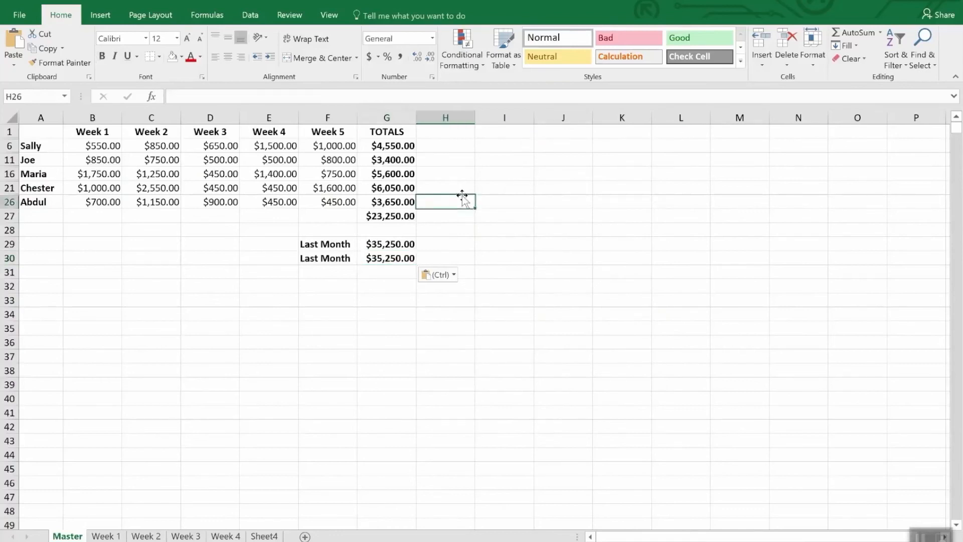
left_click(397, 271)
left_click(393, 258)
left_click(397, 244)
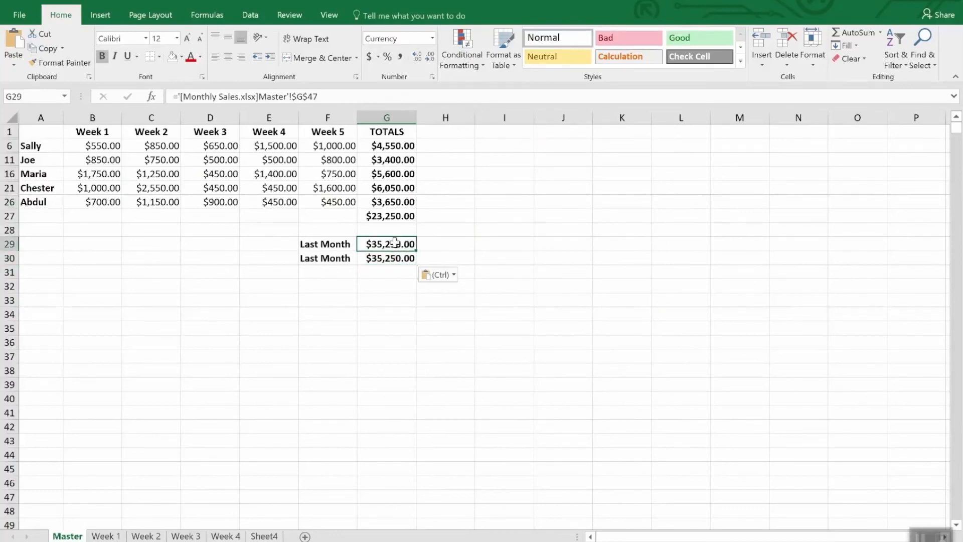
left_click(393, 258)
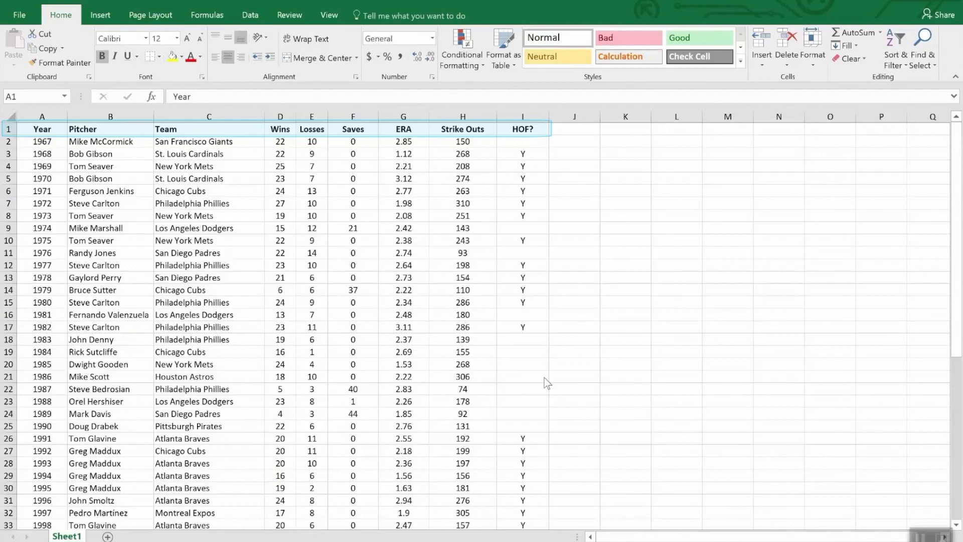
- Sort the pitcher table by the Wins column from largest to smallest
scroll(649, 396, "down", 12)
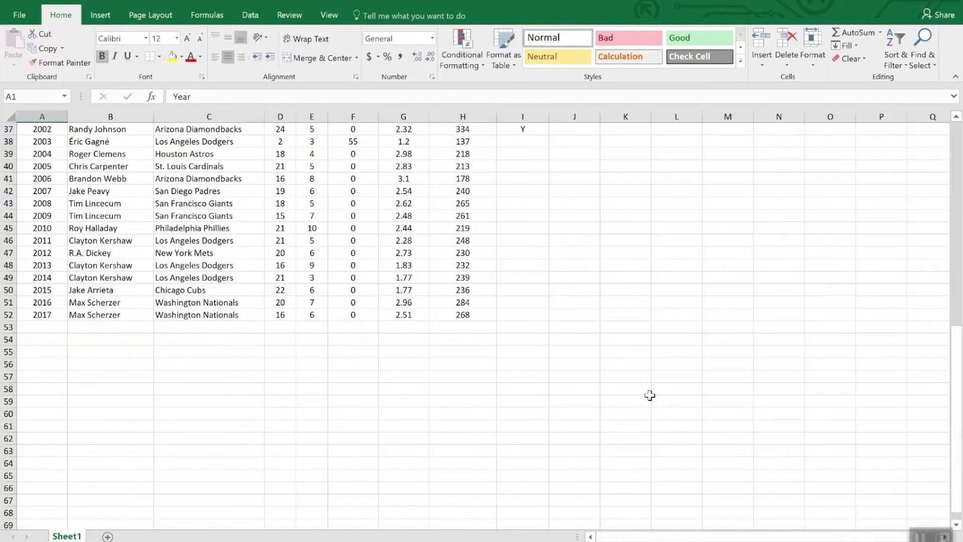
scroll(649, 396, "up", 12)
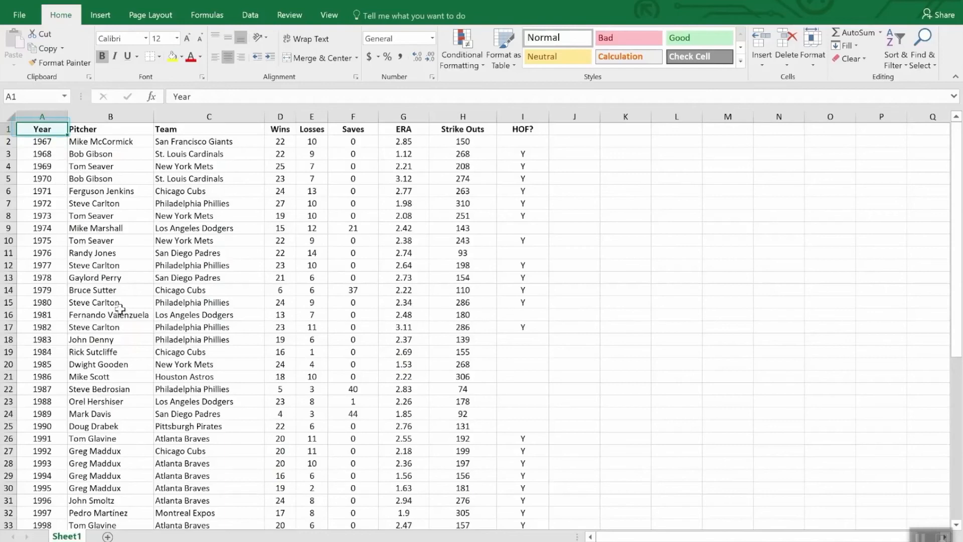
scroll(123, 311, "down", 12)
scroll(121, 350, "up", 12)
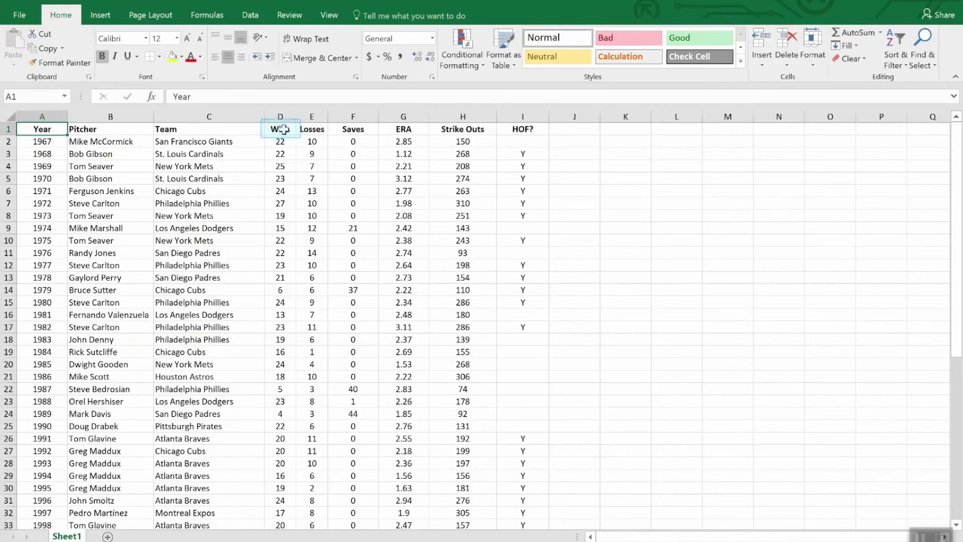
left_click(283, 130)
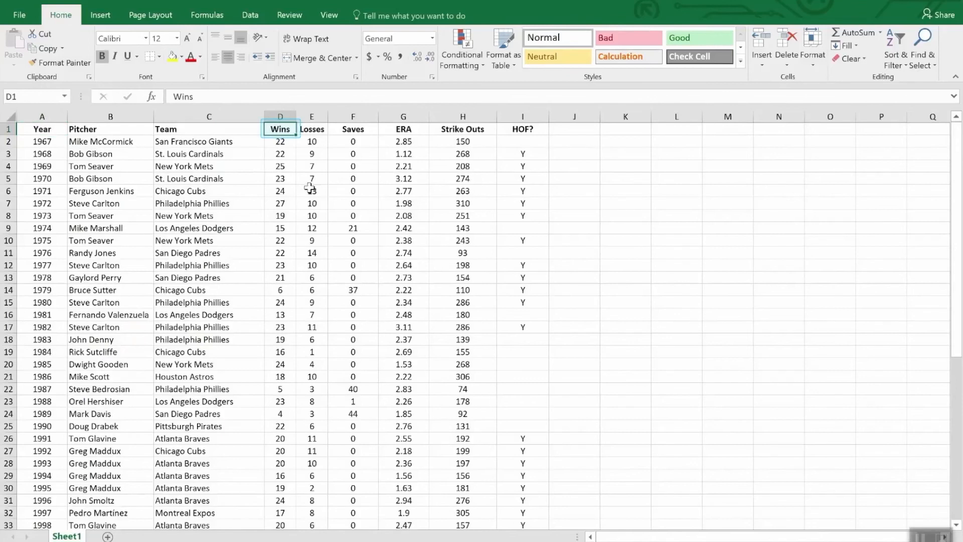
left_click(898, 38)
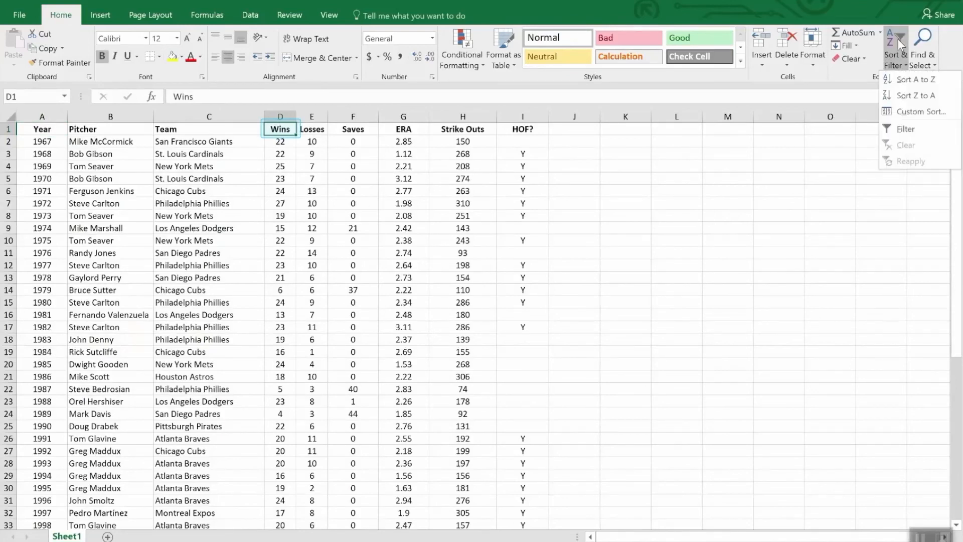
left_click(908, 98)
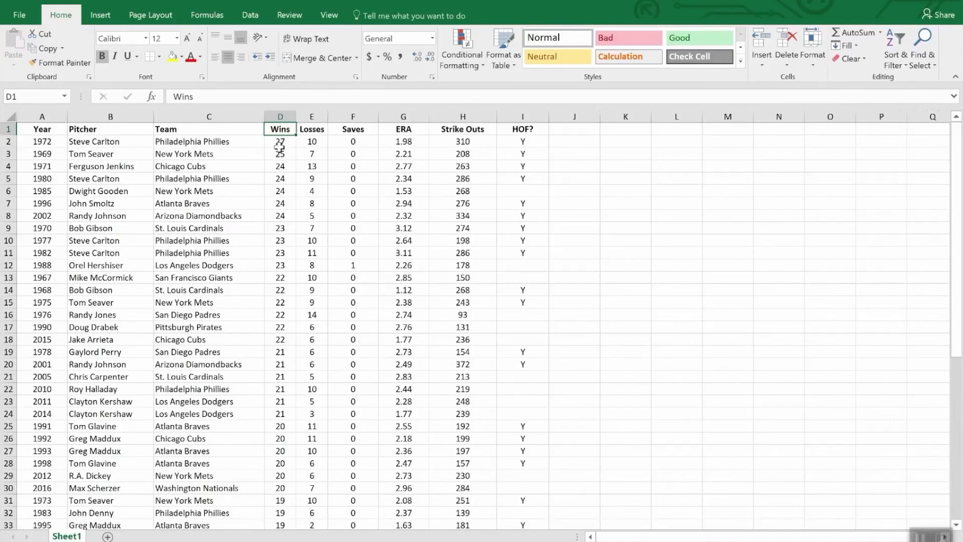
- Add a custom sort level that sorts then by ERA from smallest to largest after Wins
scroll(280, 153, "down", 8)
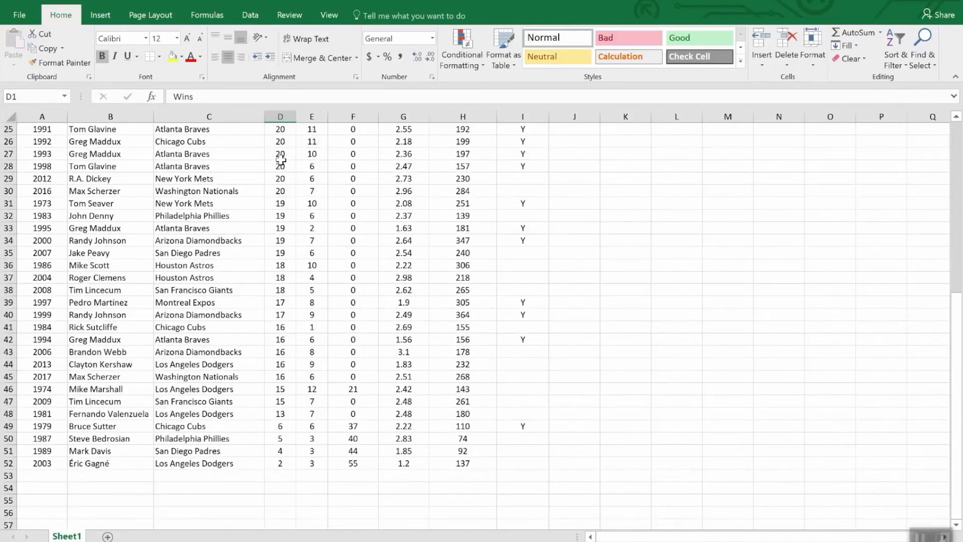
scroll(281, 160, "up", 8)
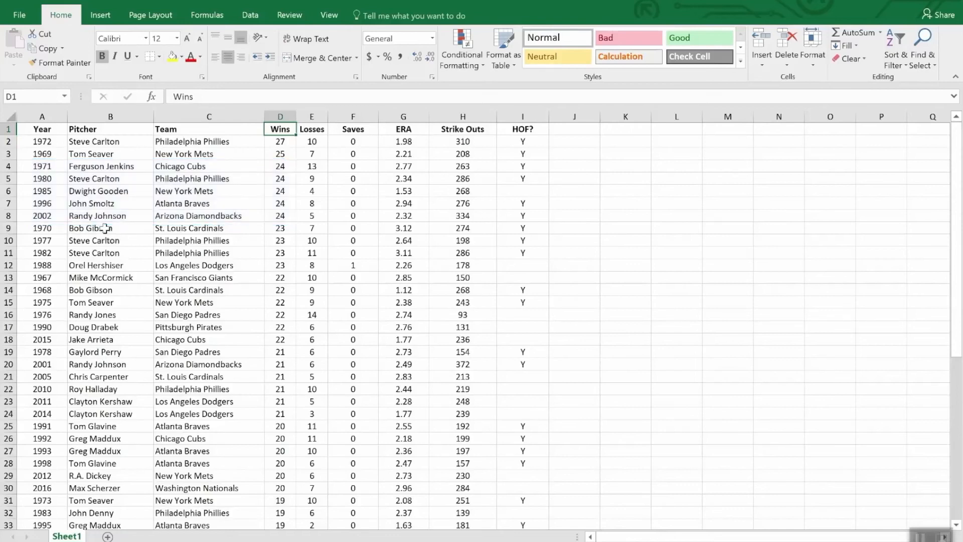
left_click(897, 41)
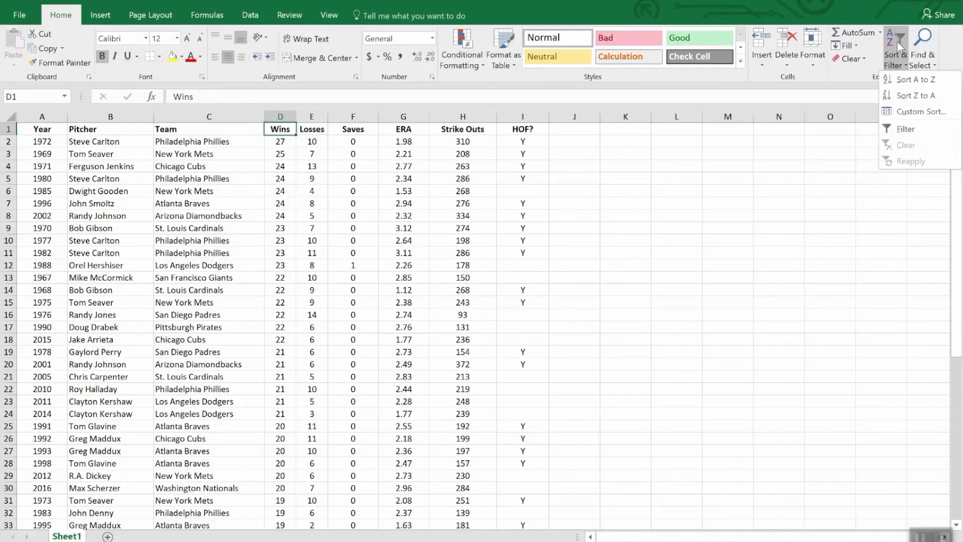
left_click(920, 112)
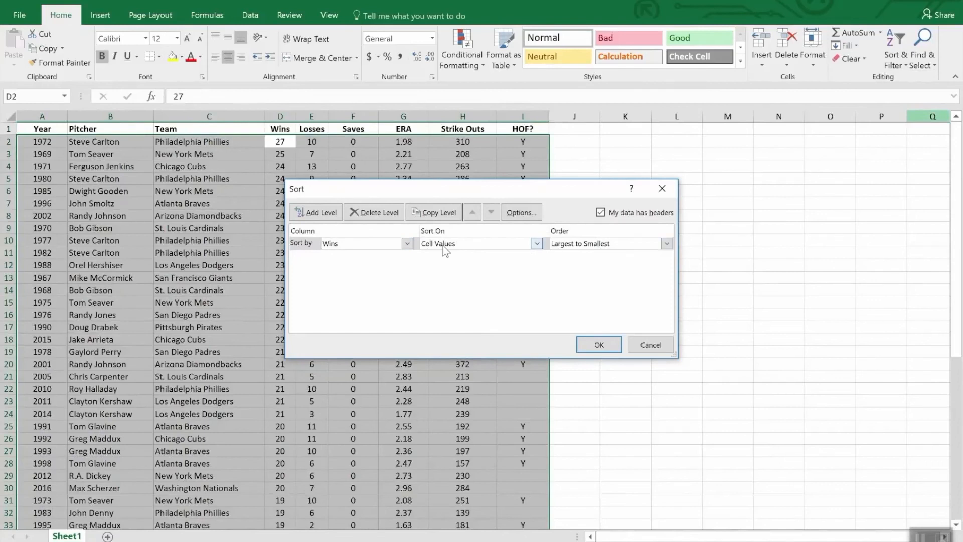
left_click(327, 212)
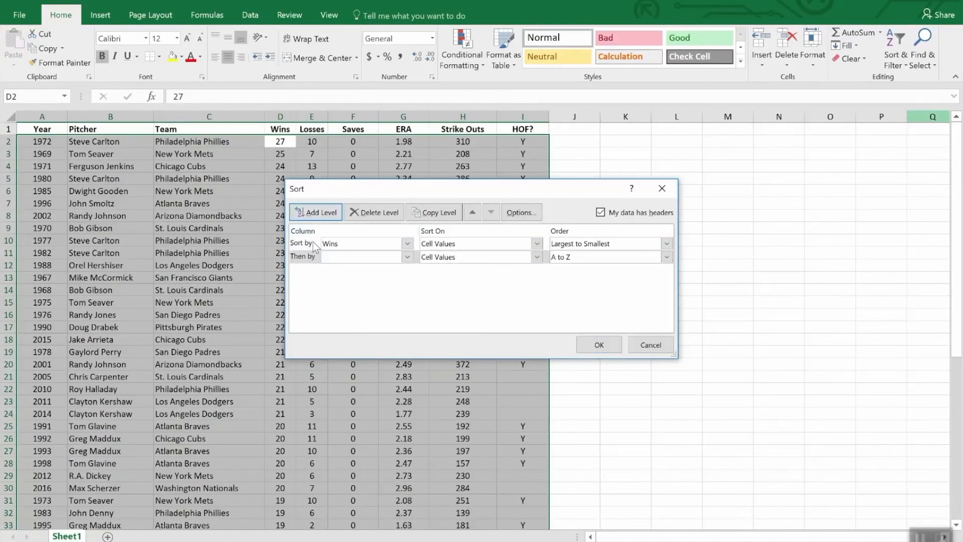
left_click(407, 257)
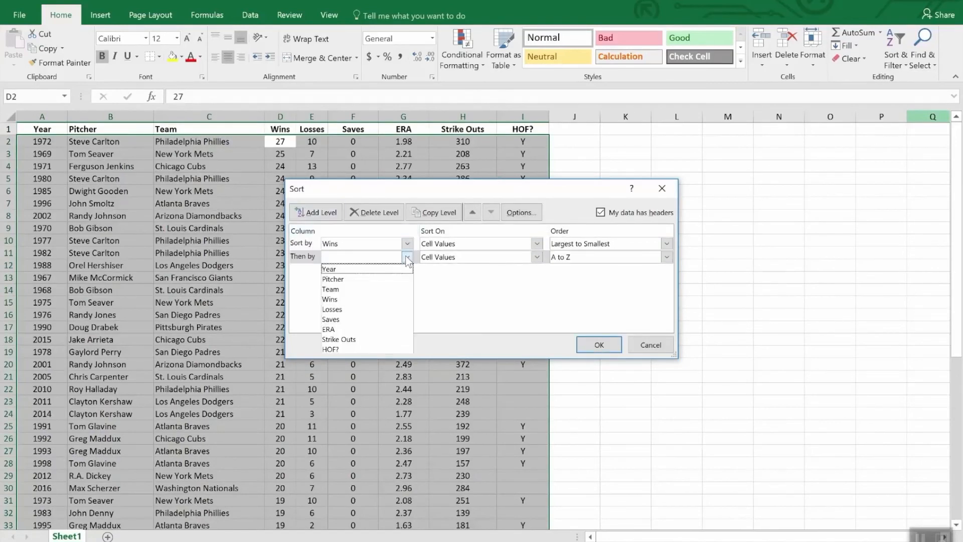
left_click(380, 330)
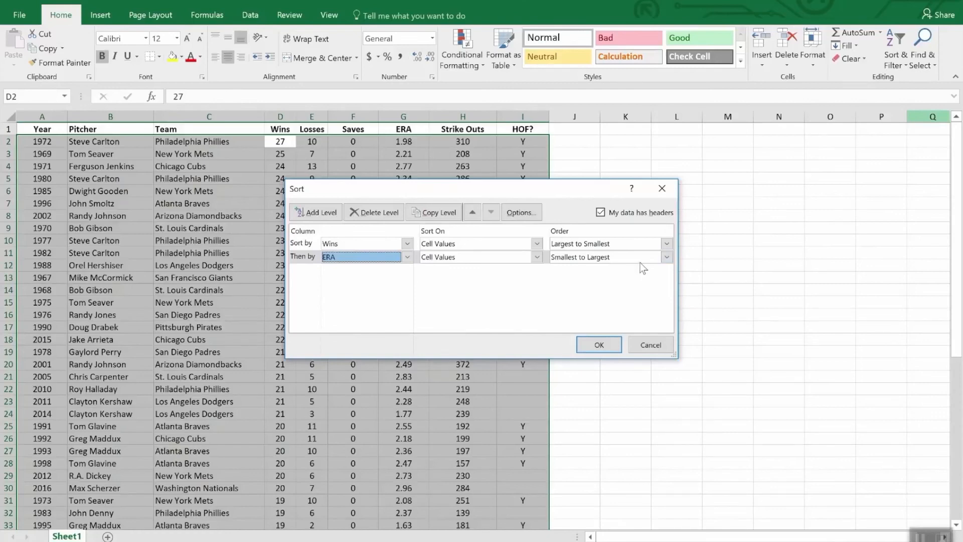
left_click(599, 345)
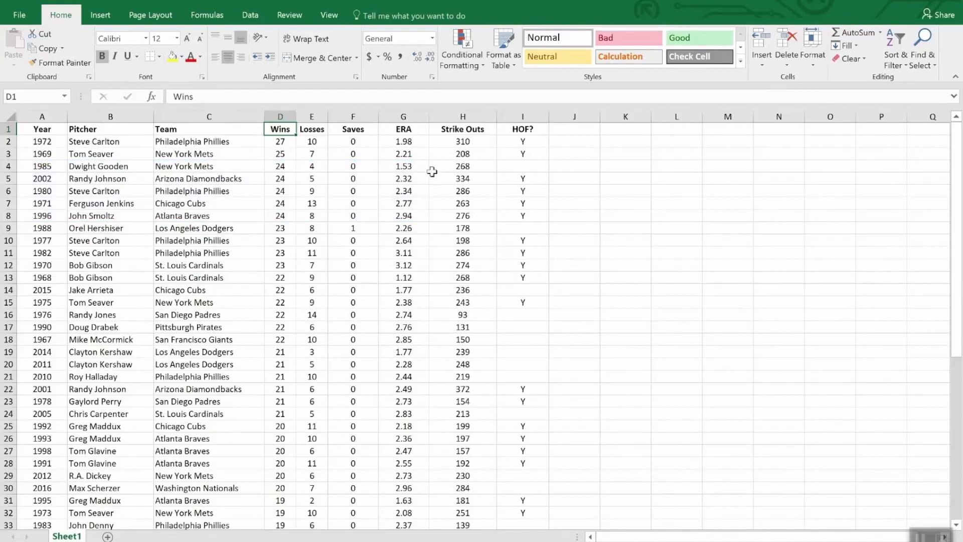
- Turn on filter buttons for the pitcher table's header row
left_click(360, 132)
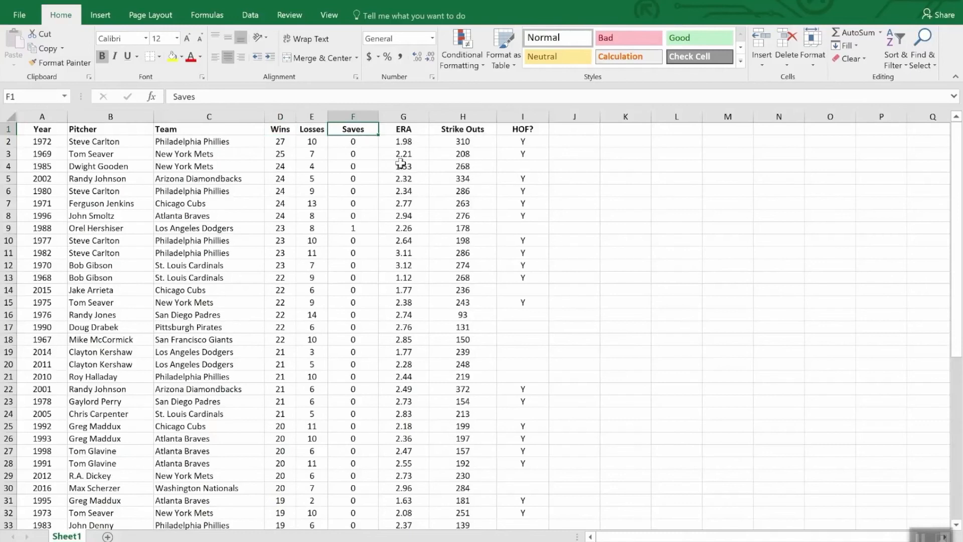
left_click(893, 42)
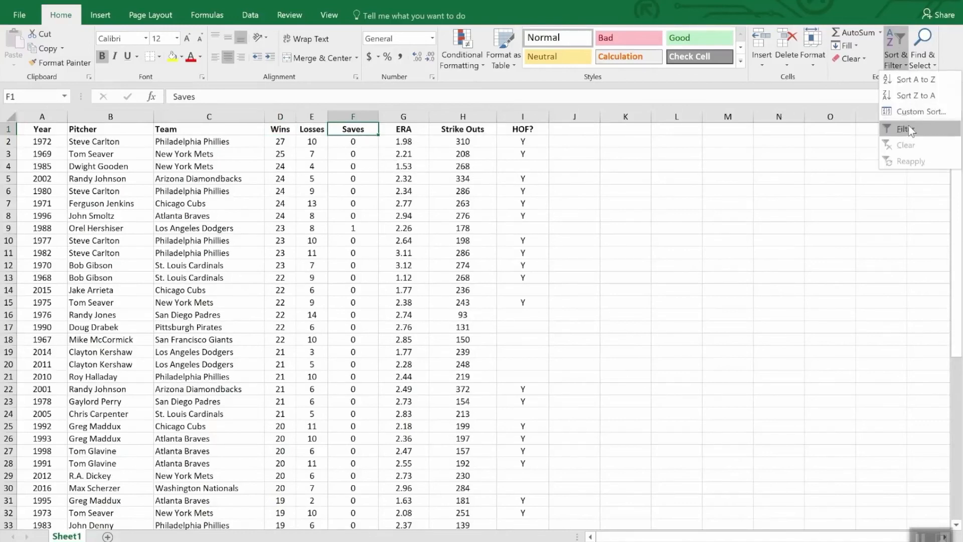
left_click(903, 131)
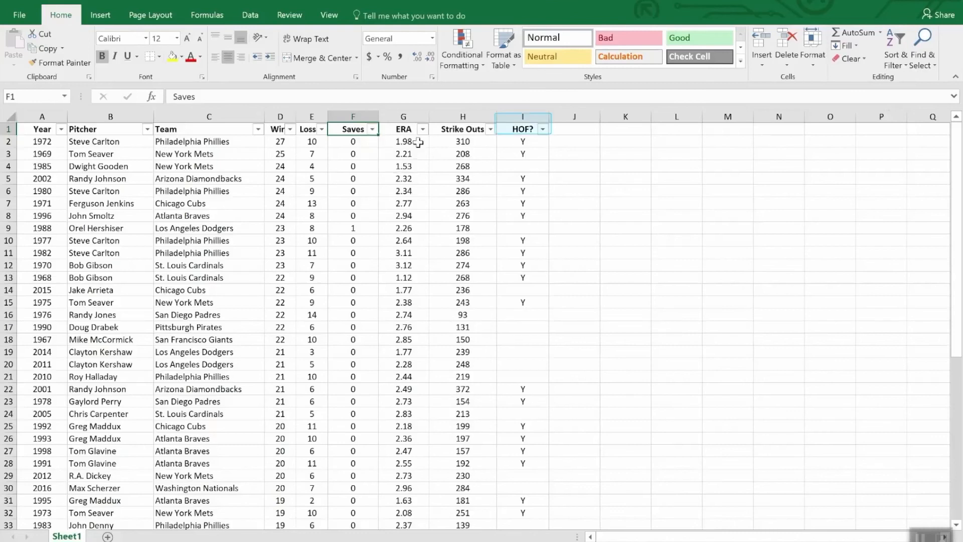
- Filter the HOF? column to show only rows marked Y
left_click(543, 130)
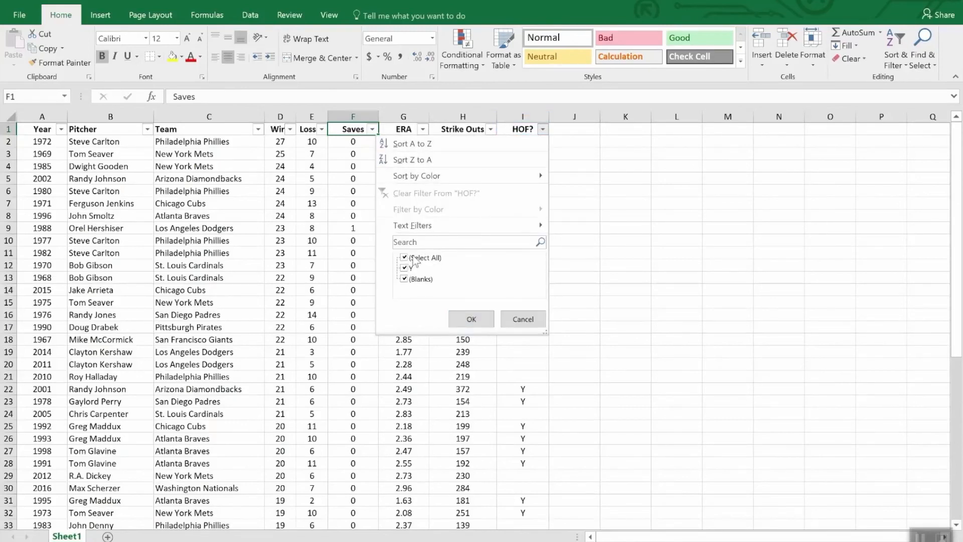
left_click(405, 258)
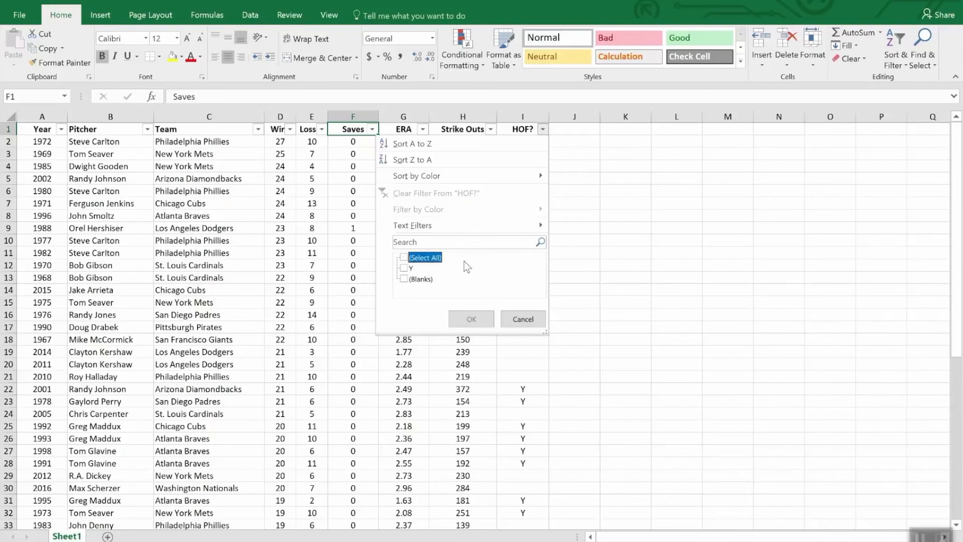
left_click(406, 268)
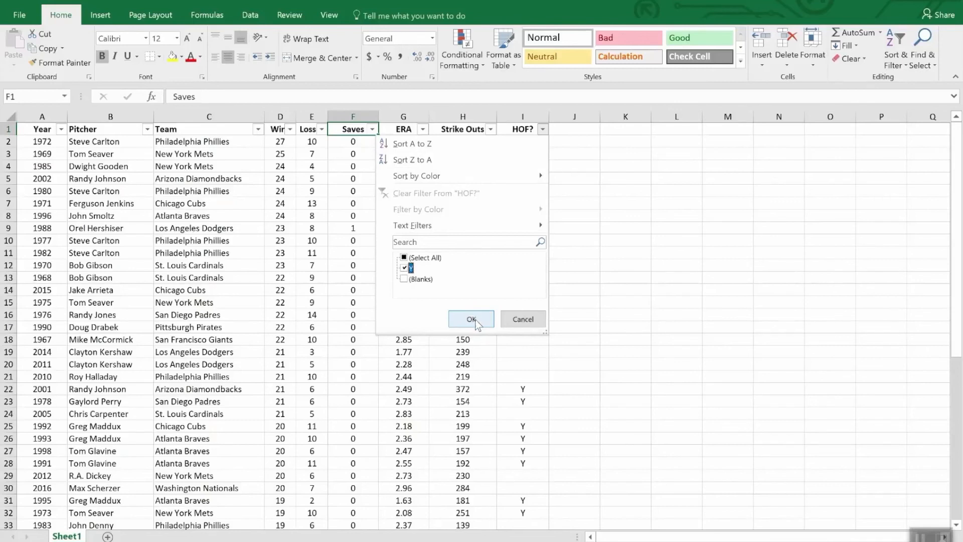
left_click(472, 319)
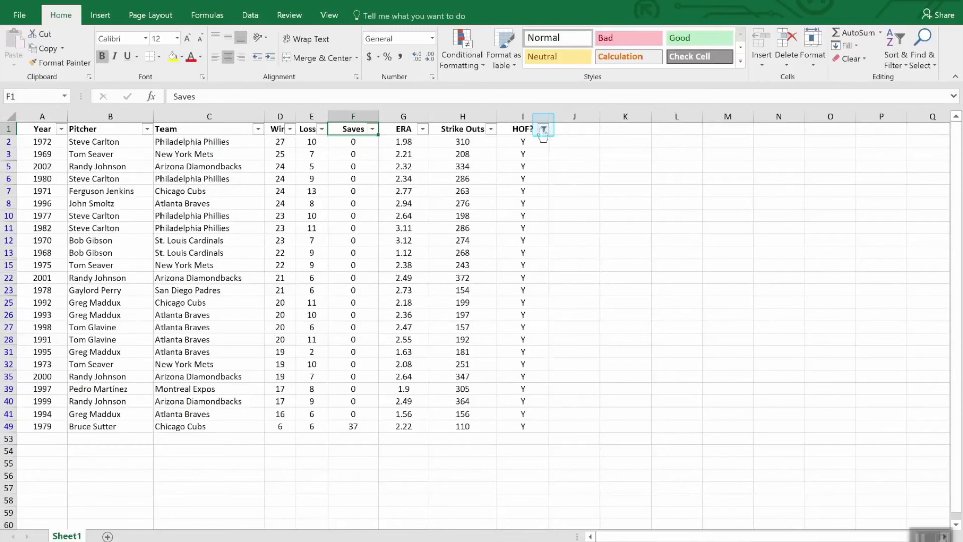
- Sort the filtered table by Strike Outs from largest to smallest
mouse_move(544, 135)
left_click(492, 130)
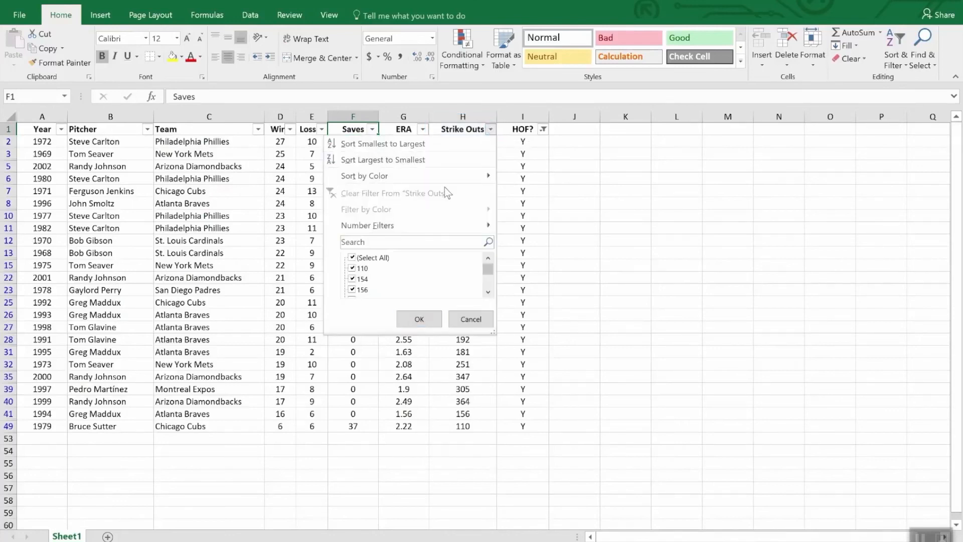
left_click(432, 157)
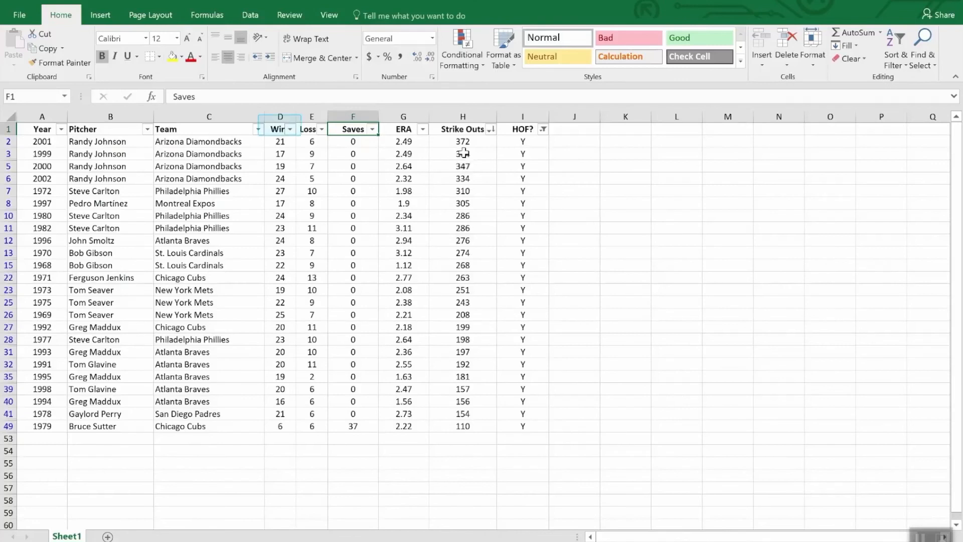
- Add a number filter on the Wins column showing only values less than 20
left_click(290, 130)
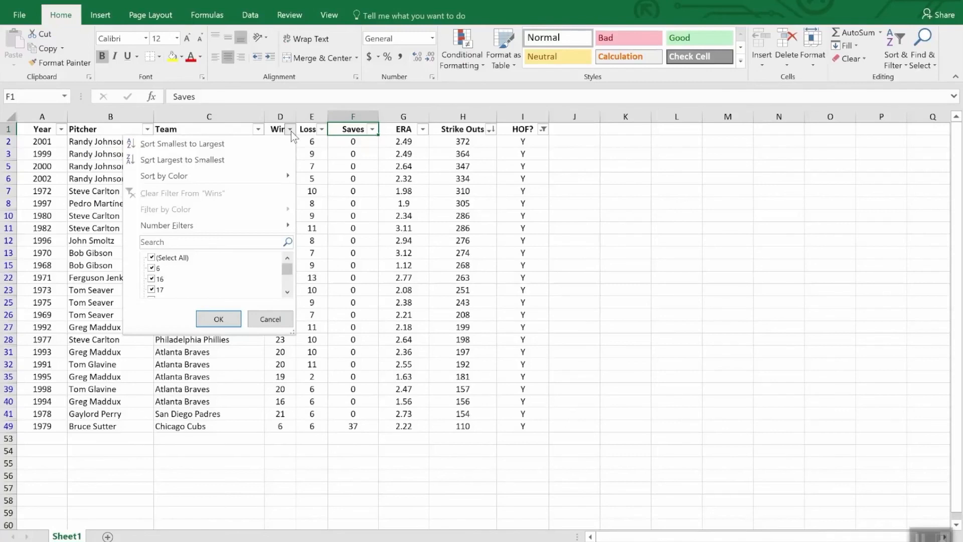
mouse_move(258, 226)
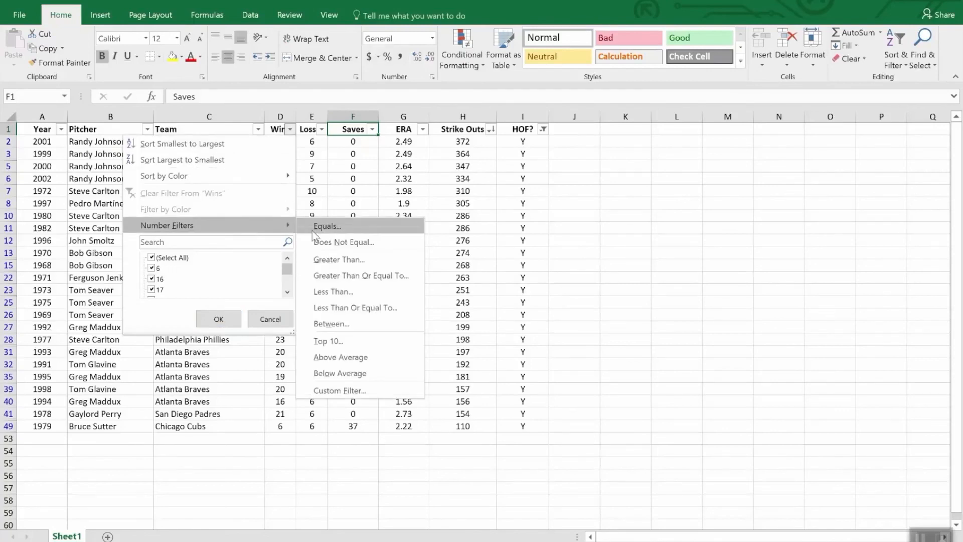
left_click(361, 295)
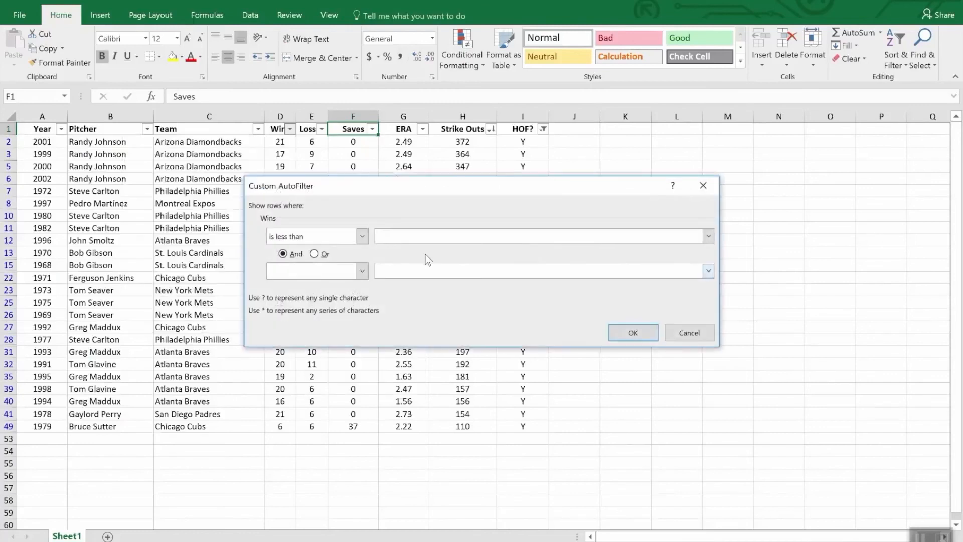
type("20")
left_click(647, 333)
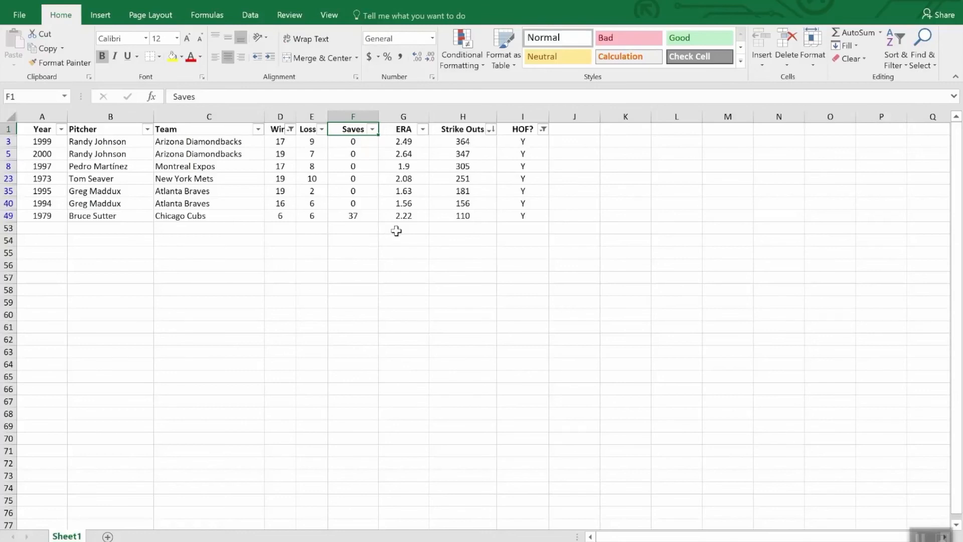
- Insert an AutoSum subtotal of the Strike Outs column in cell H53
left_click(459, 229)
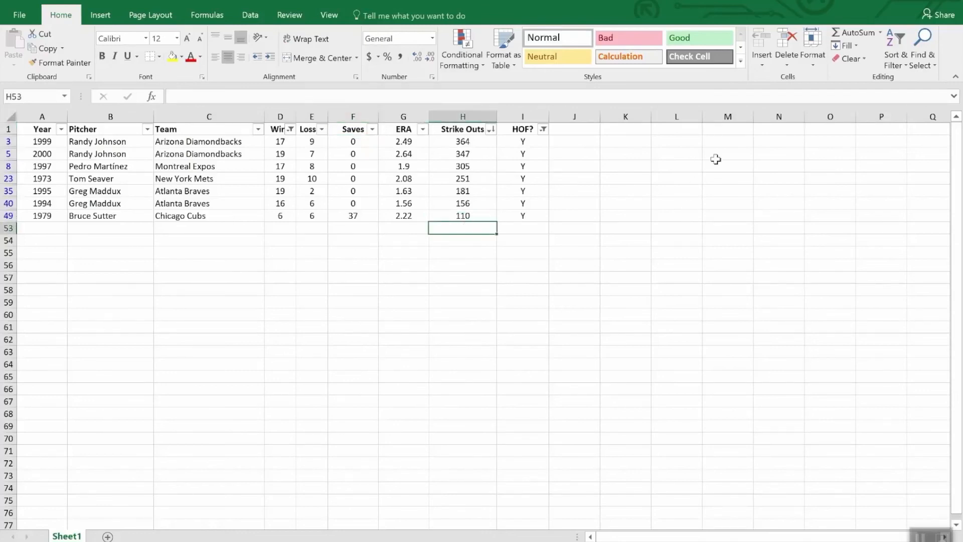
left_click(859, 33)
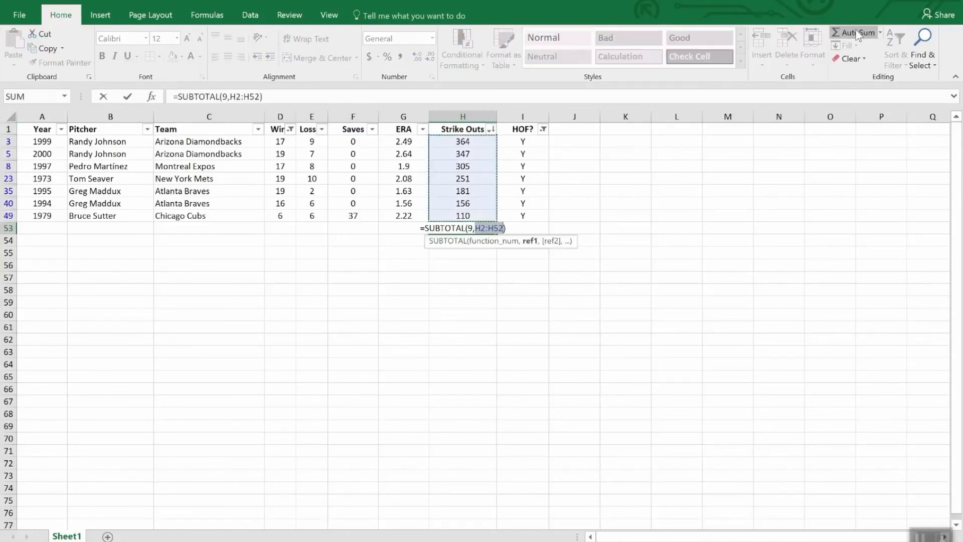
key("Return")
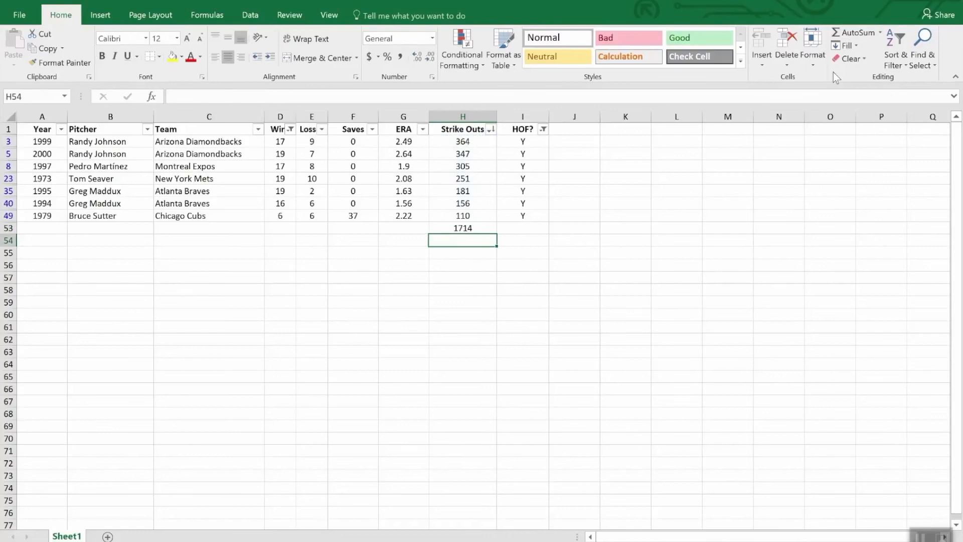
- Clear the HOF? and Wins column filters and review the Strike Outs subtotal formula in H53
left_click(543, 129)
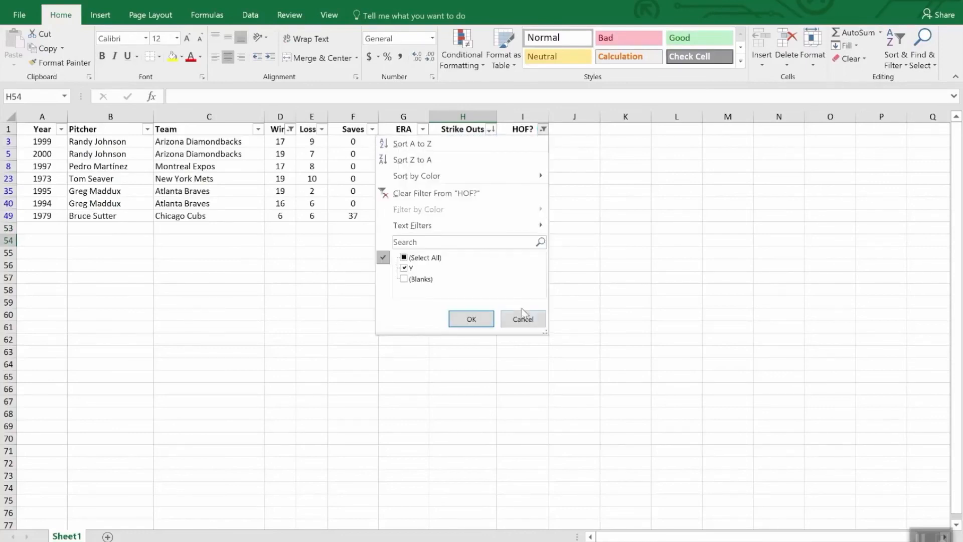
left_click(459, 192)
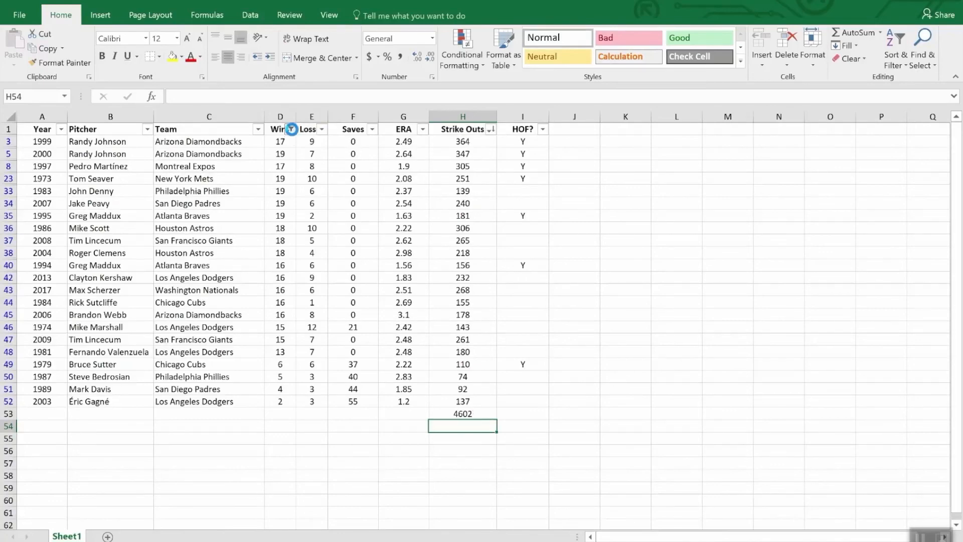
left_click(290, 129)
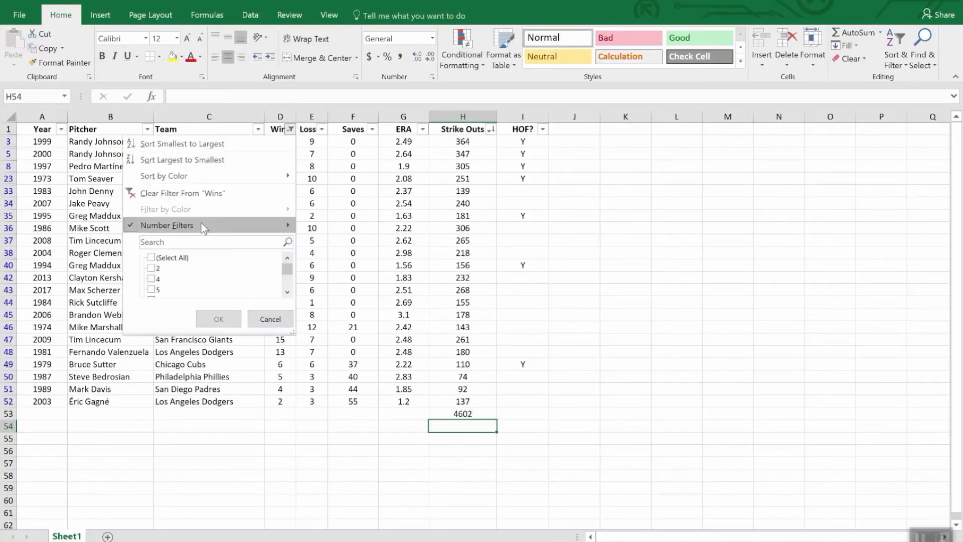
left_click(201, 193)
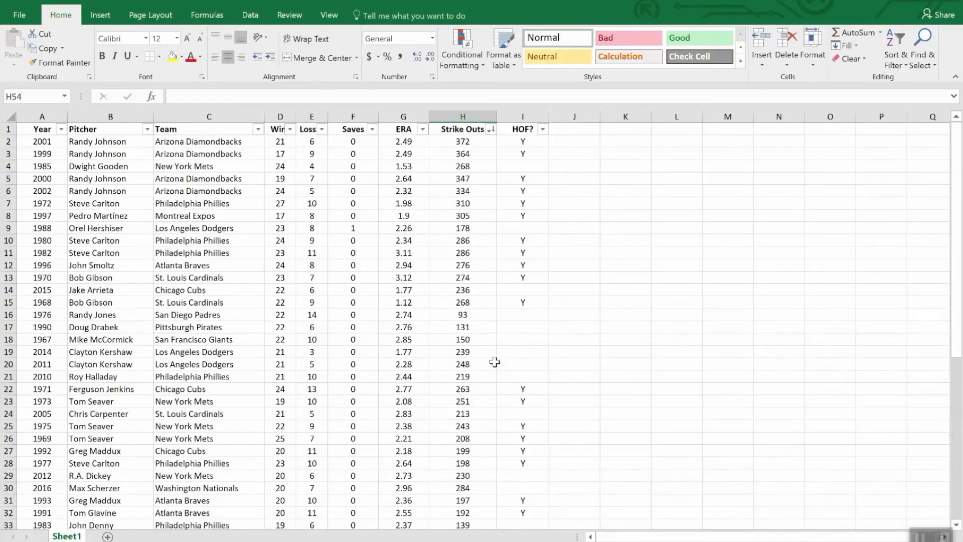
scroll(494, 359, "down", 12)
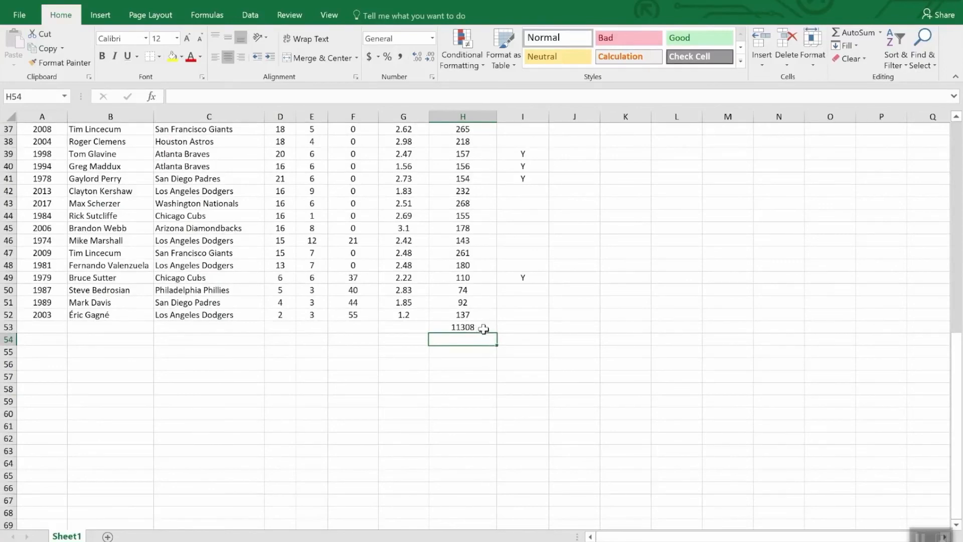
left_click(486, 327)
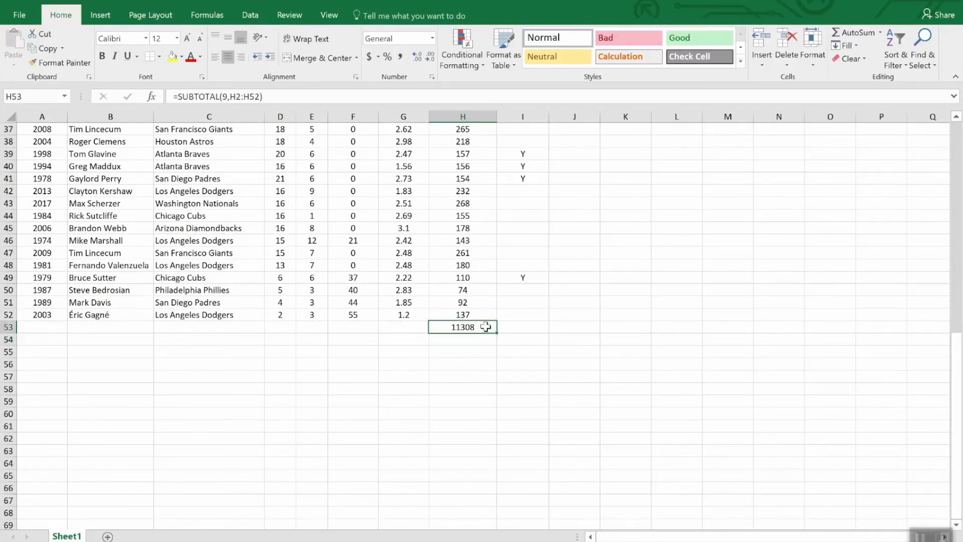
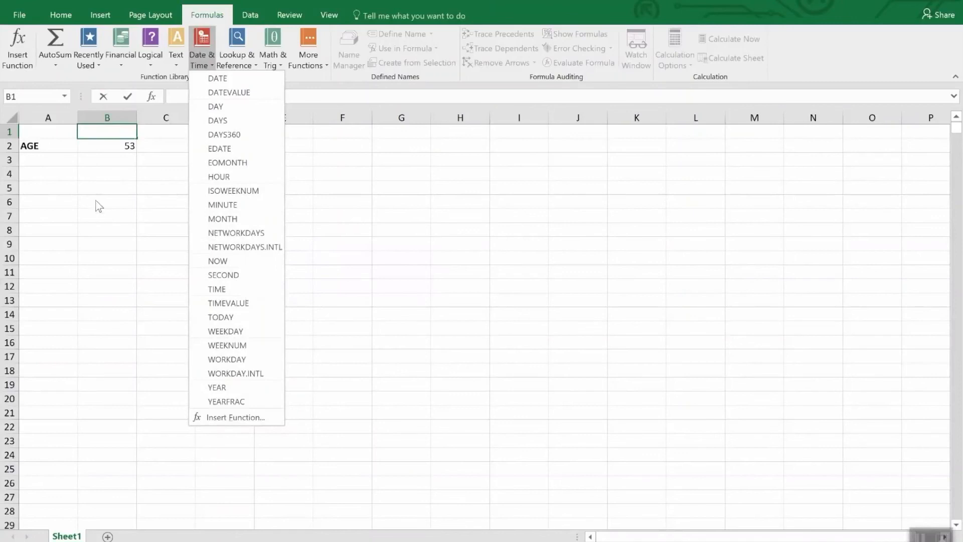
- Open the Format Cells dialog for the age cell B2 and browse the Date and Time number formats
left_click(99, 144)
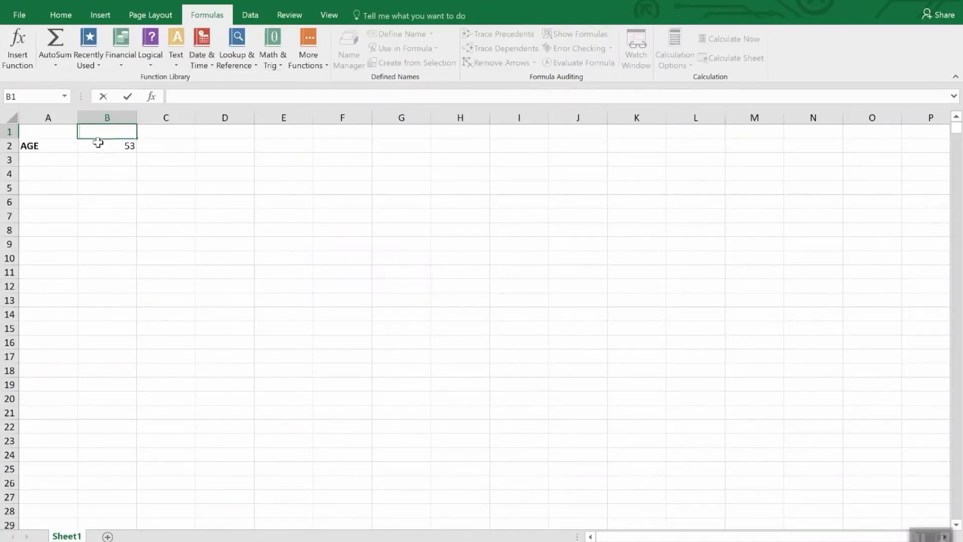
left_click(98, 145)
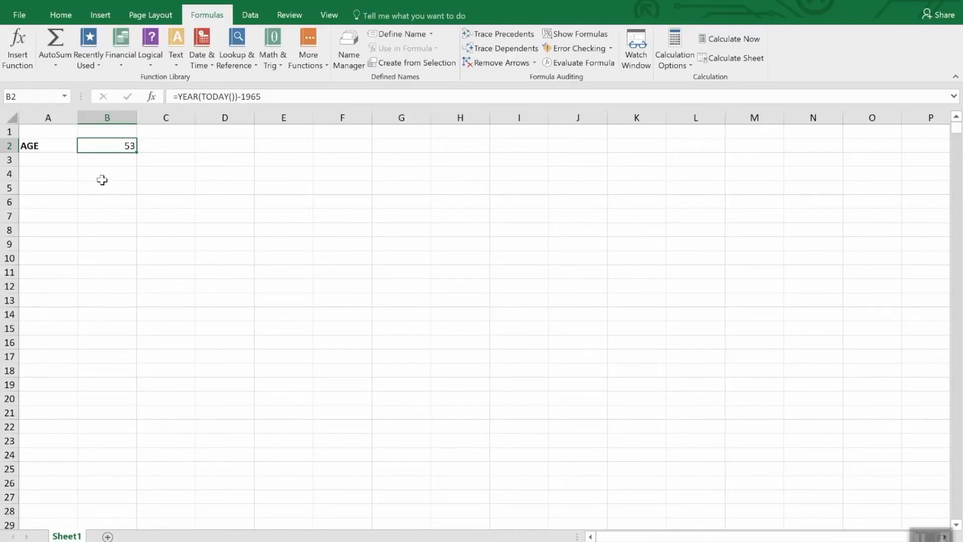
left_click(60, 15)
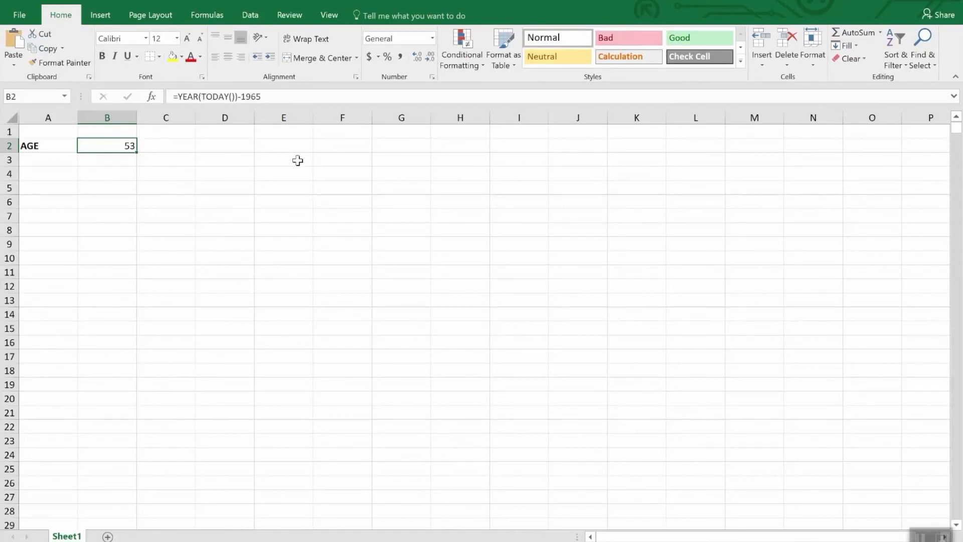
left_click(433, 40)
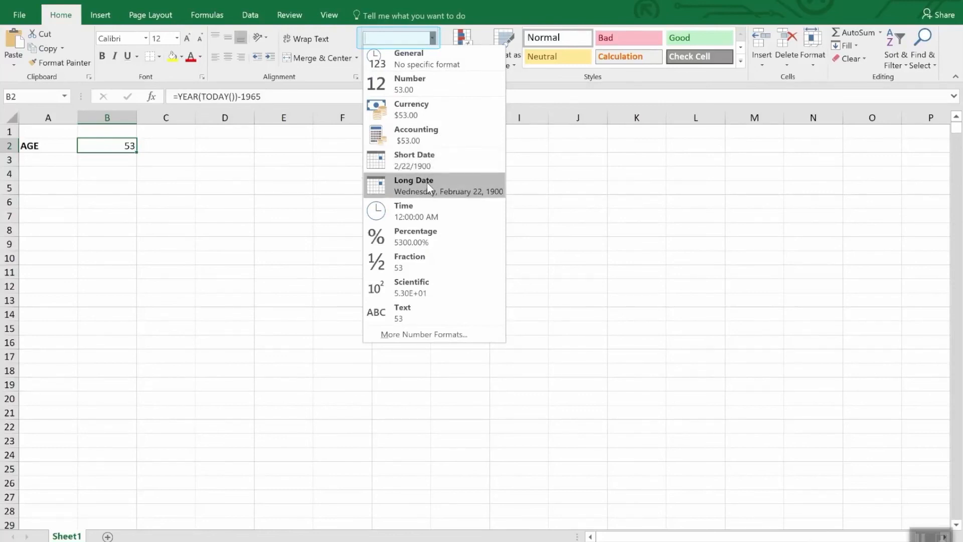
left_click(410, 335)
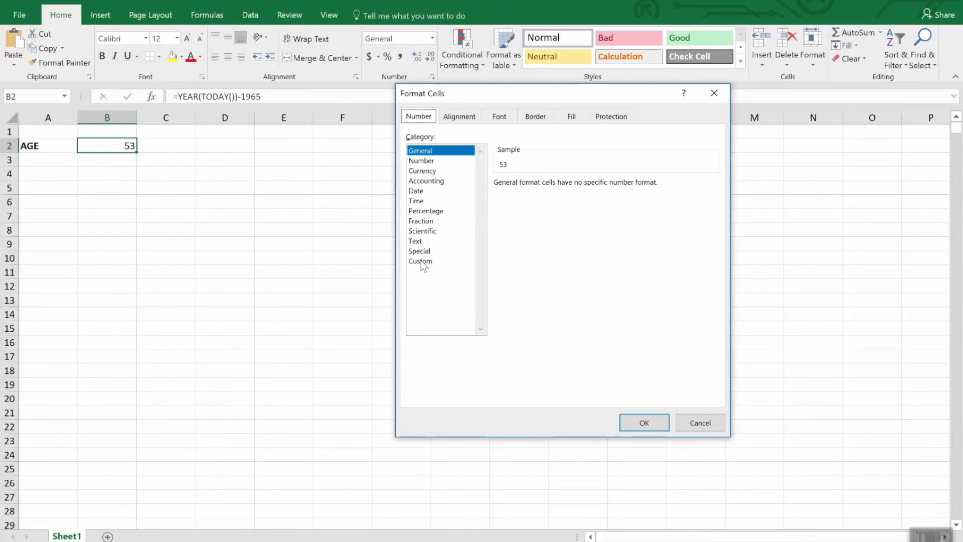
left_click(417, 191)
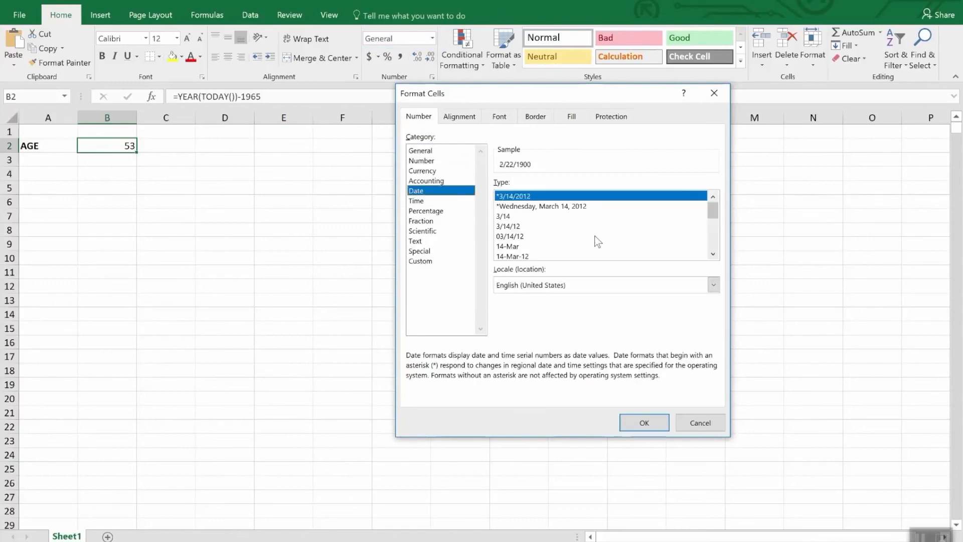
mouse_move(715, 210)
left_mouse_down()
mouse_move(724, 242)
mouse_move(720, 223)
left_mouse_up()
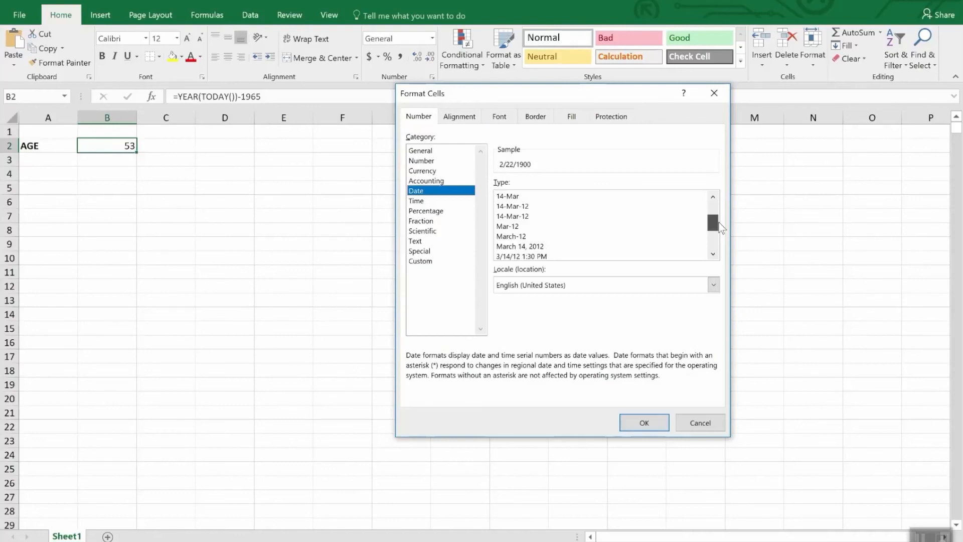
left_click_drag(719, 223, 721, 232)
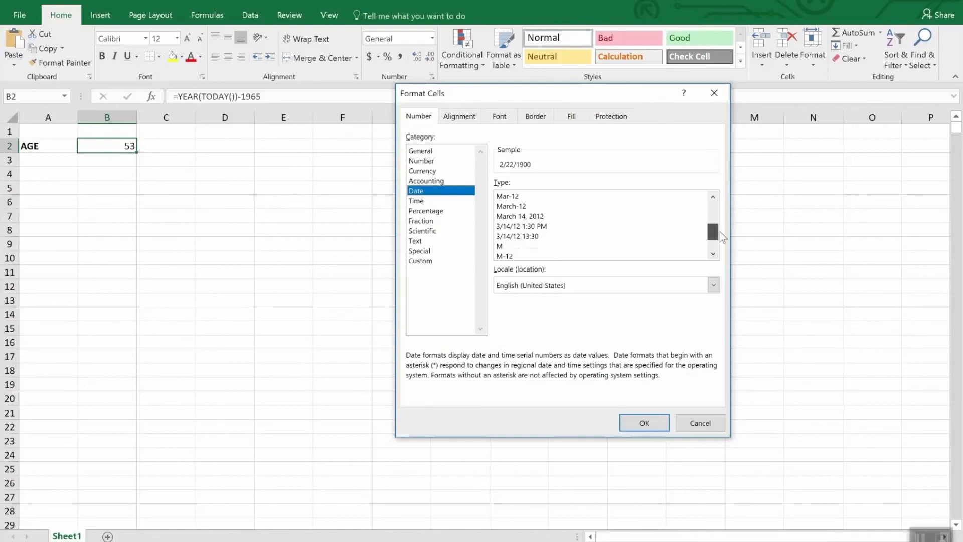
left_click(419, 201)
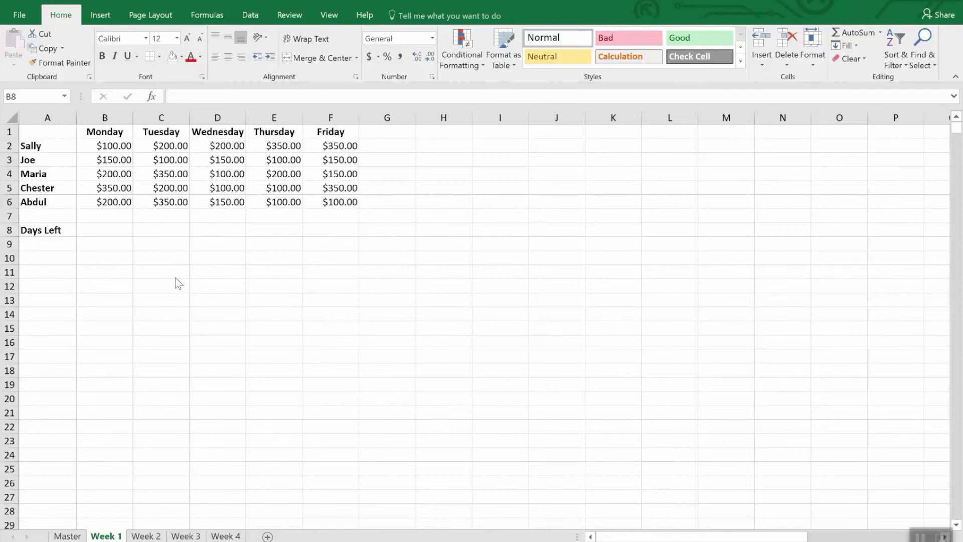
- Replace the Monday header in Week 1's cell B1 with the date 4/2/2018
left_click(114, 132)
left_click(114, 133)
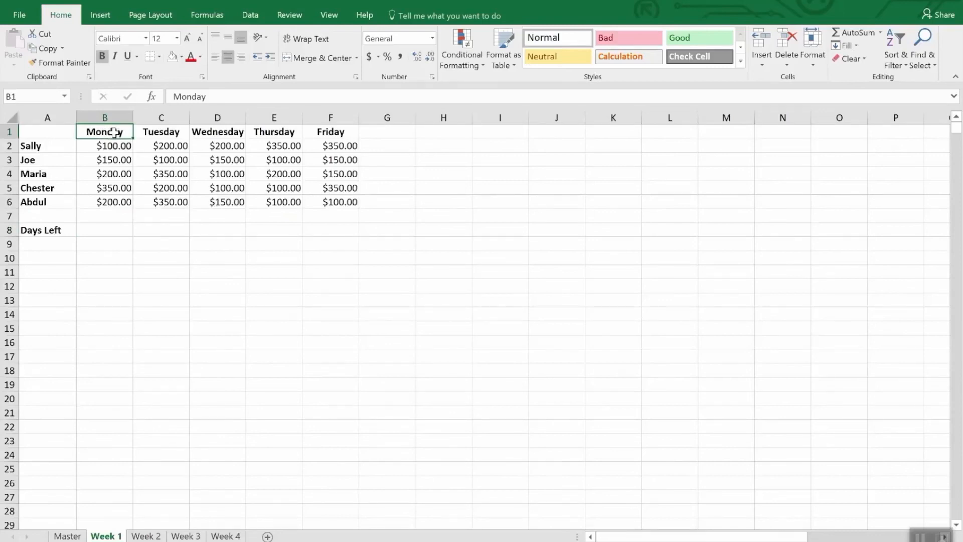
type("4/2/")
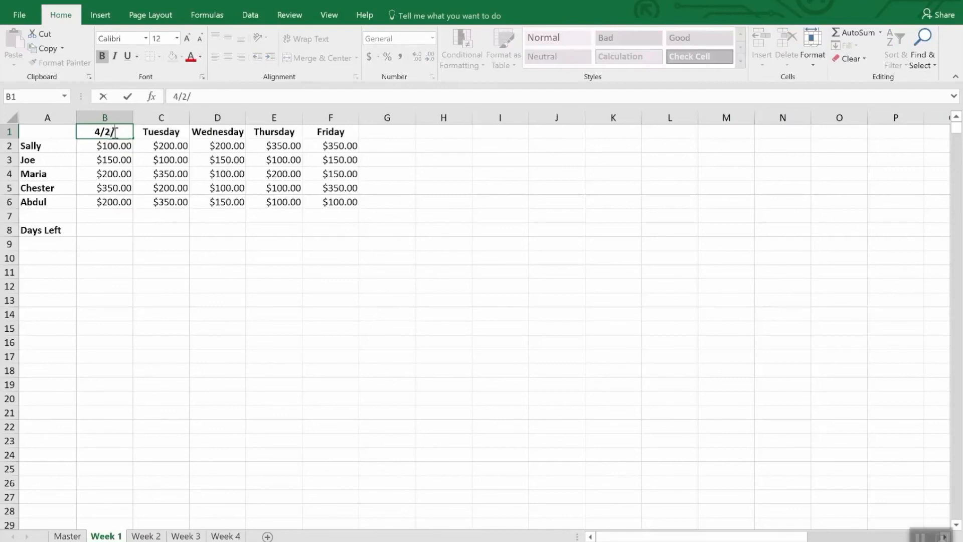
type("2018")
key("Return")
key("Up")
- Enter the formula =B1+1 in C1 to produce the following day's date
key("Right")
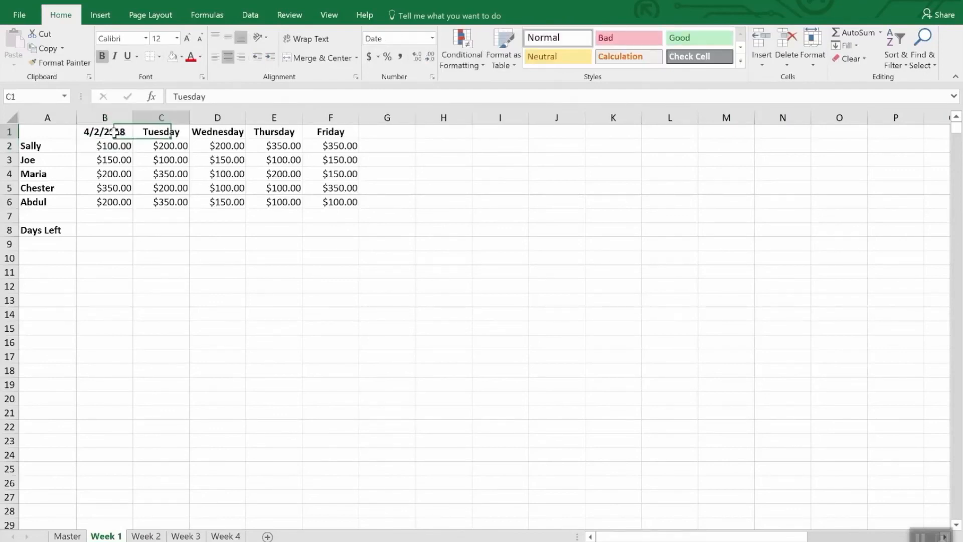
type("=b")
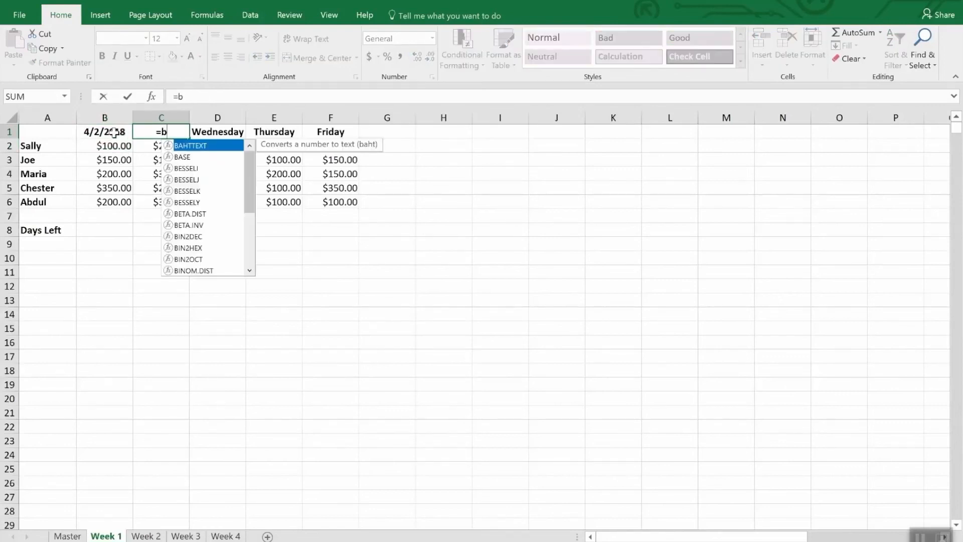
type("2")
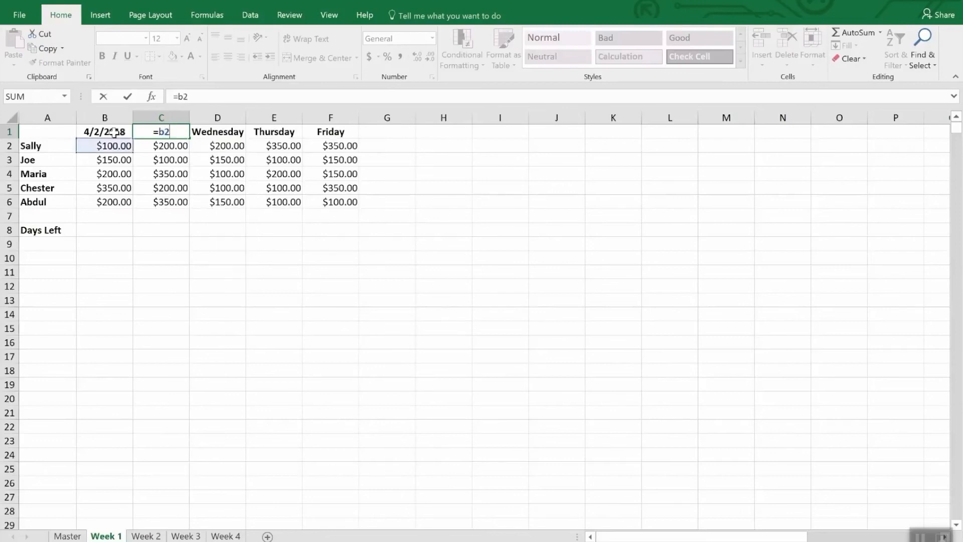
key("BackSpace")
type("1")
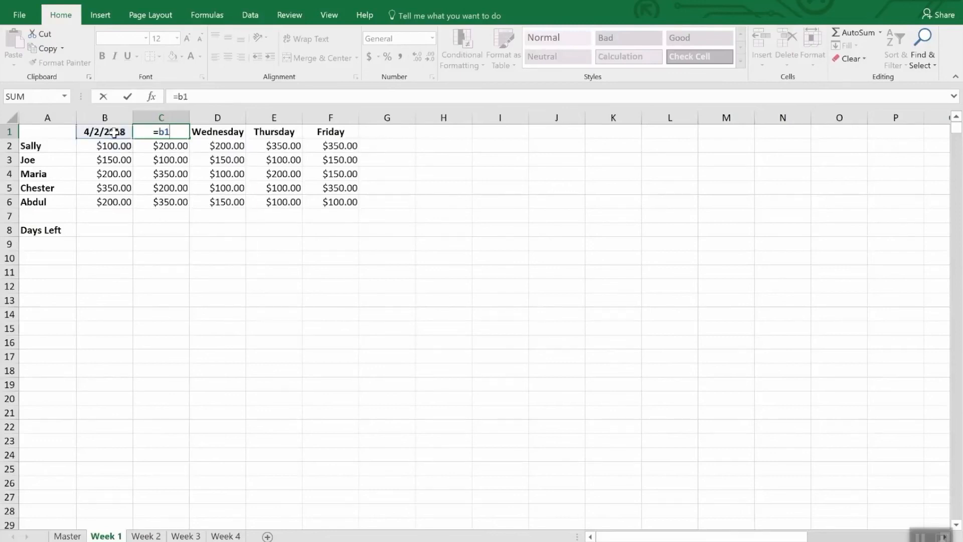
type("+1")
key("Return")
key("Up")
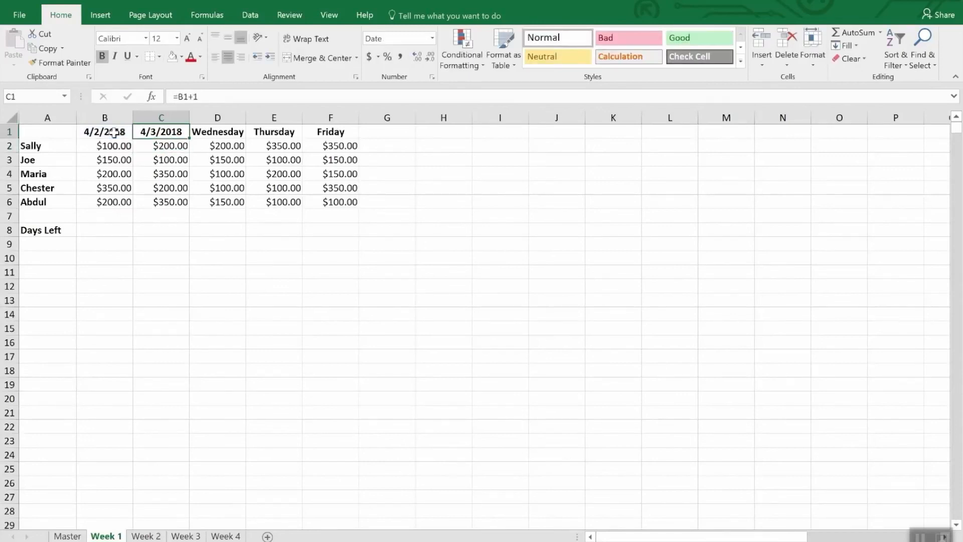
- Copy the C1 date formula into D1, E1 and F1 to fill the remaining weekday headers
key("ctrl+c")
key("Right")
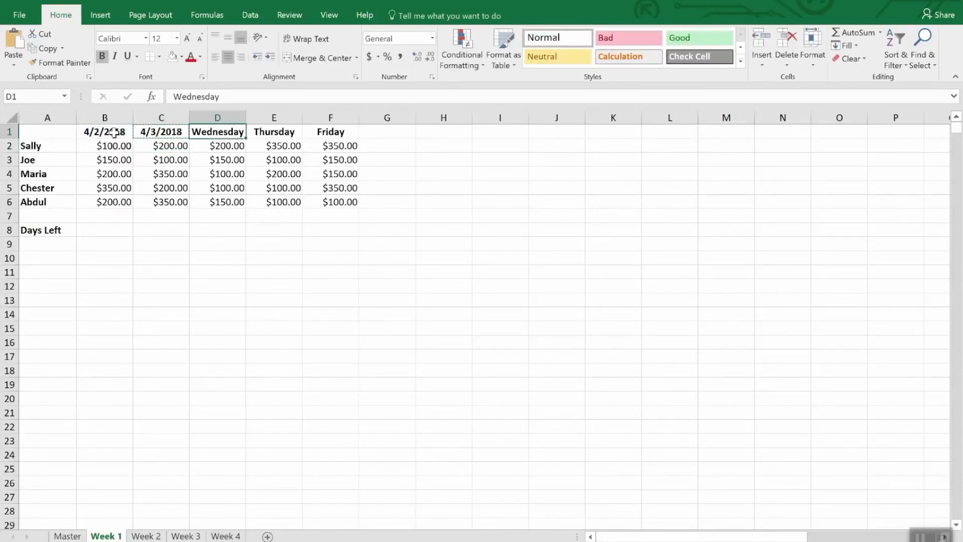
key("ctrl+v")
key("Right")
key("ctrl+v")
key("Right")
key("ctrl+v")
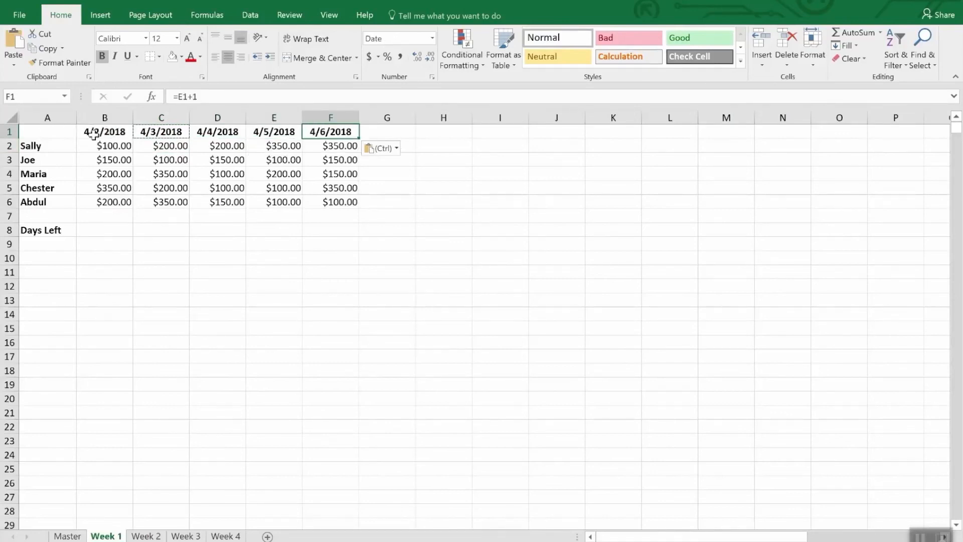
- Paste the date header formulas over the weekday headers in B1:F1 of the Week 2 sheet
left_click_drag(98, 132, 339, 132)
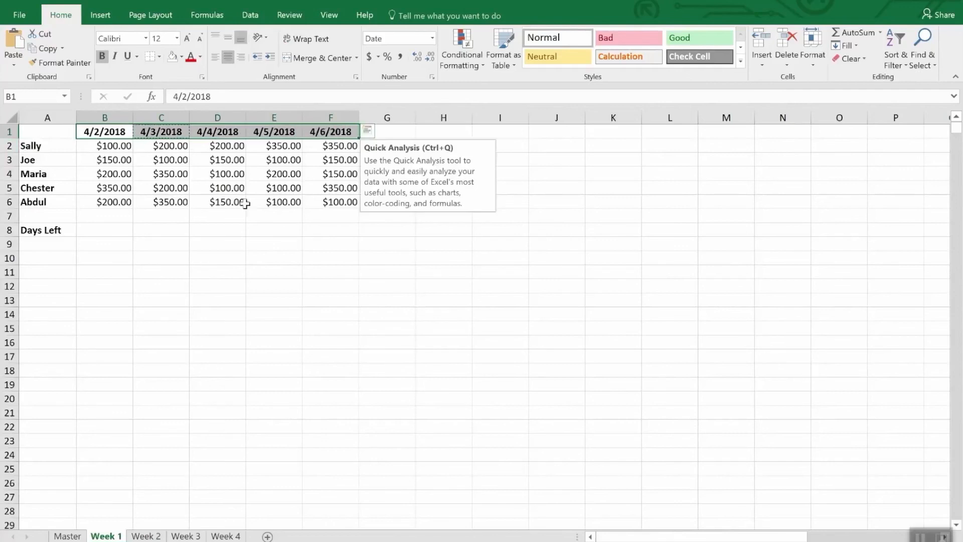
left_click(143, 536)
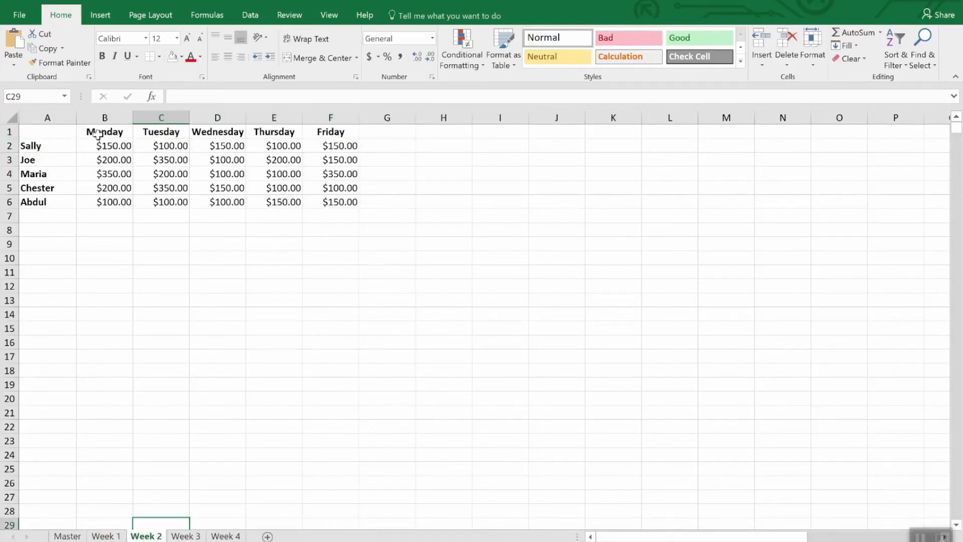
left_click_drag(95, 132, 312, 134)
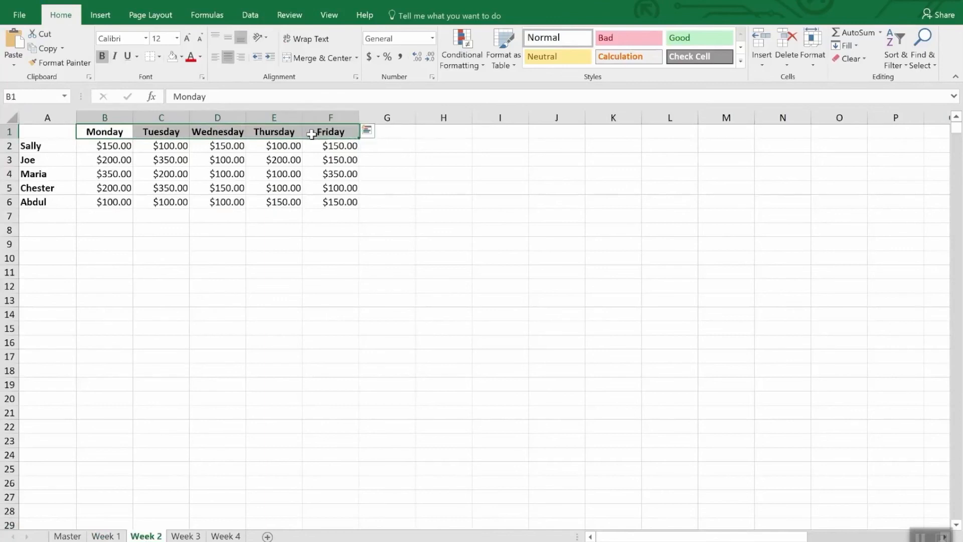
key("ctrl+v")
- Set Week 2's first header date in B1 to 4/9/18
left_click(108, 132)
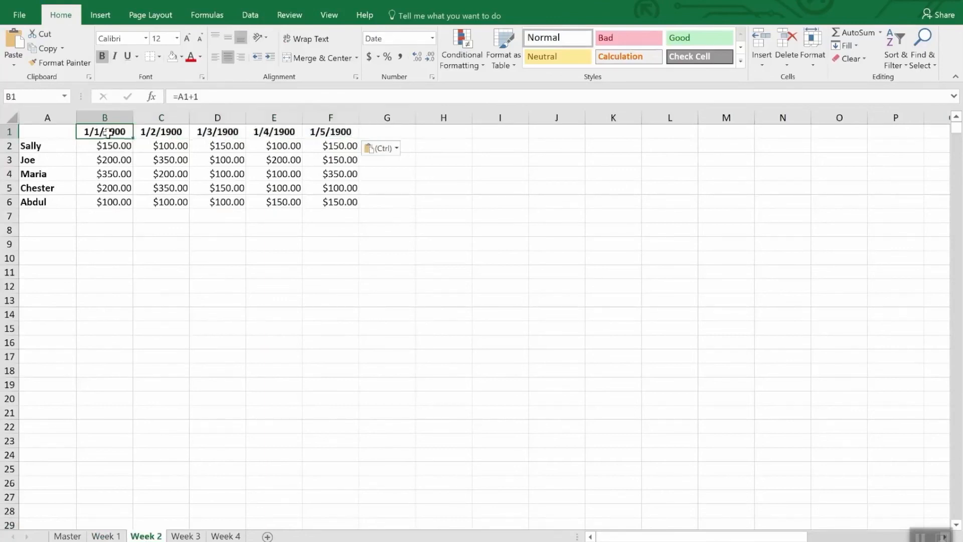
type("4")
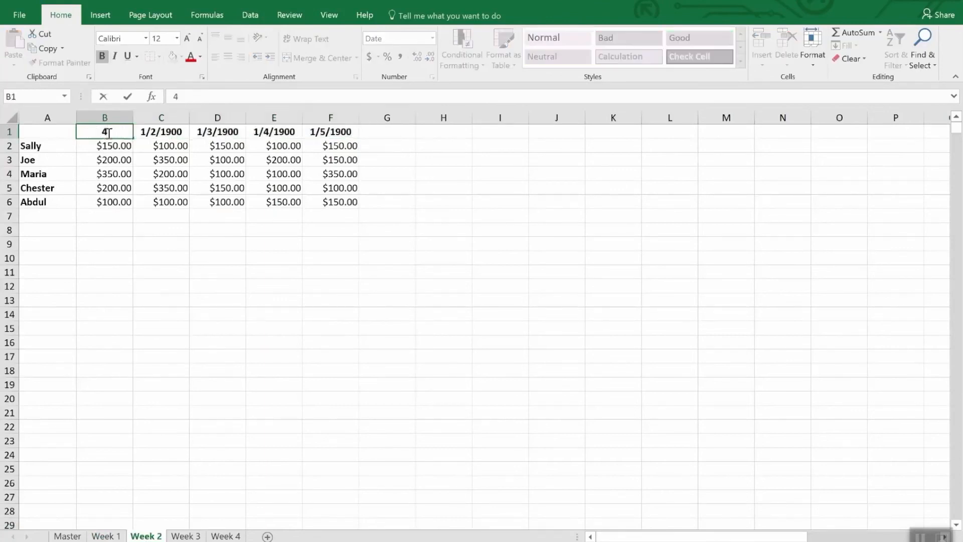
type("/9/18")
key("Return")
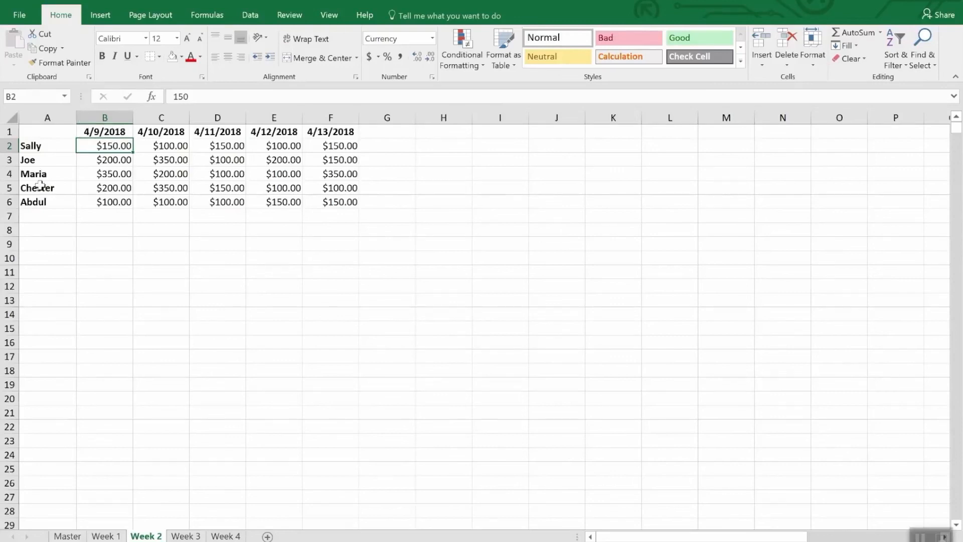
- On Week 1, enter =Date(2018,4,30)-today() in the Days Left cell B8
left_click(103, 536)
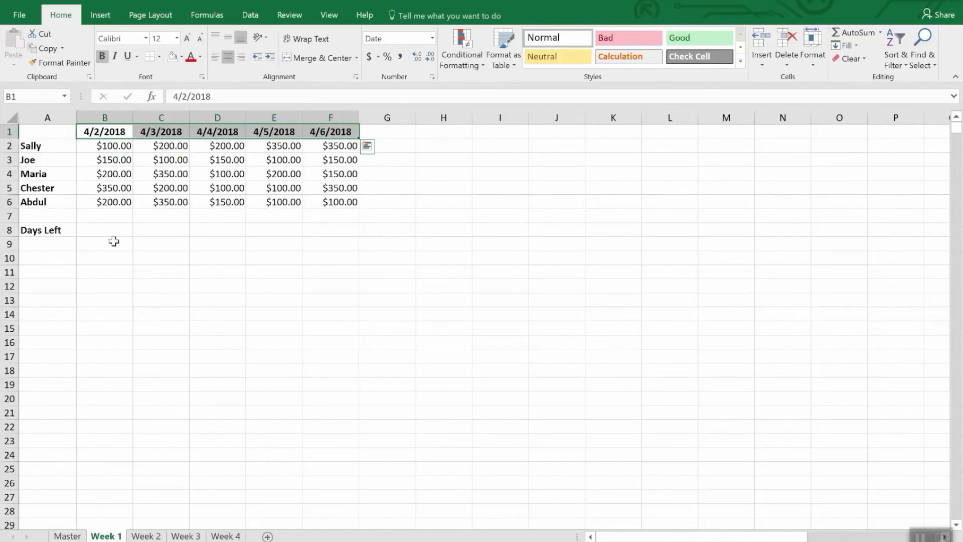
left_click(103, 231)
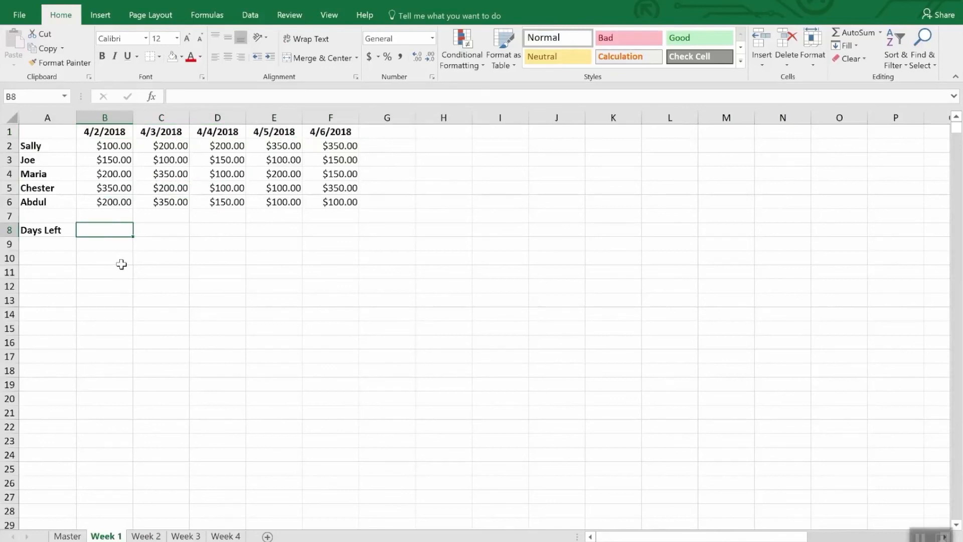
type("=")
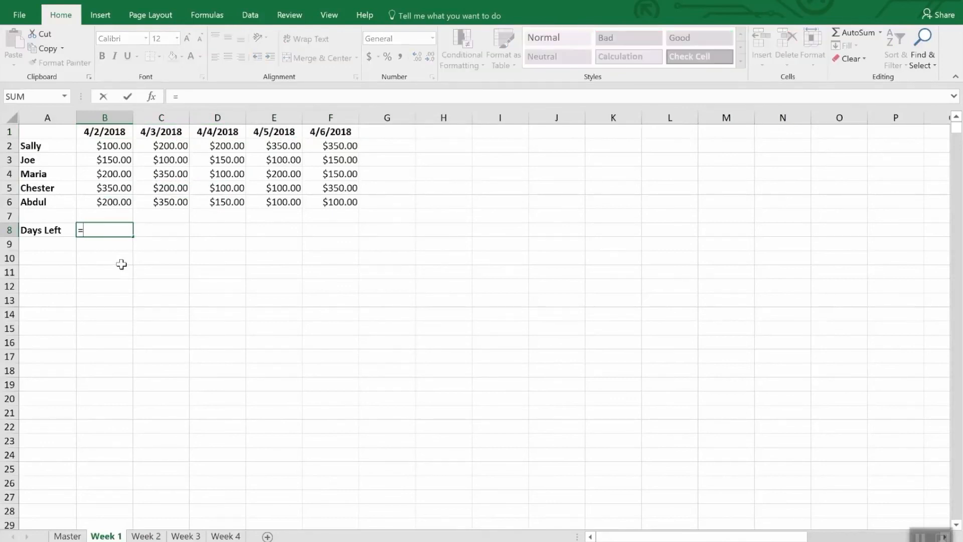
type("Dat")
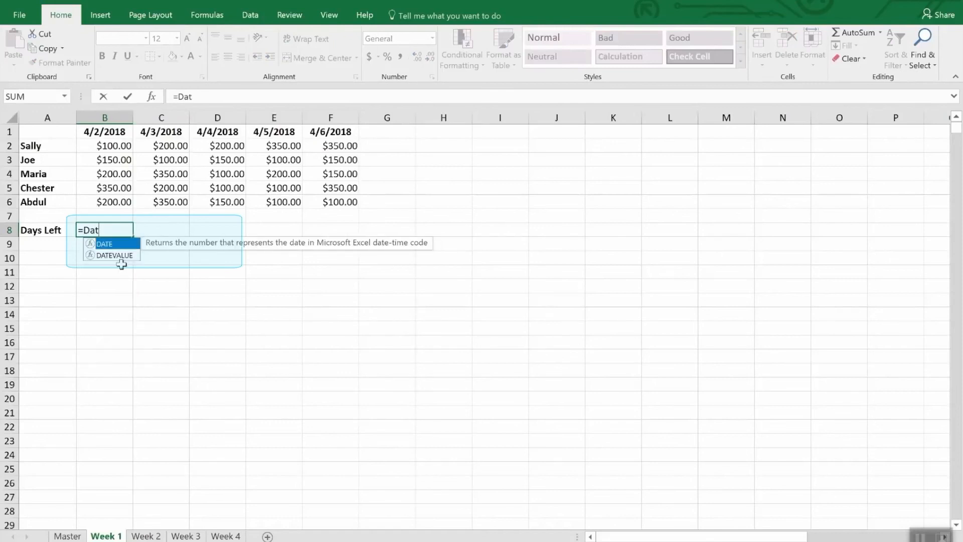
type("e(")
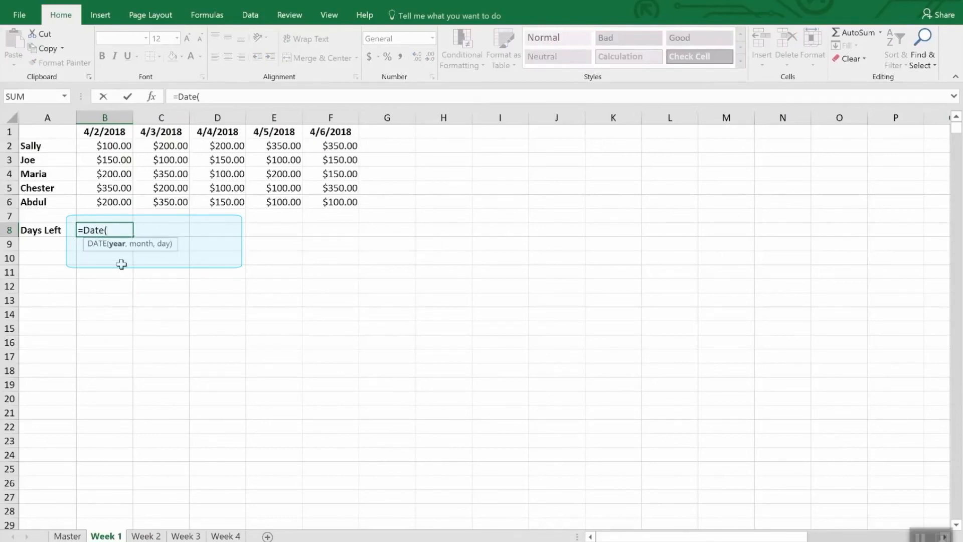
type("2018,4,")
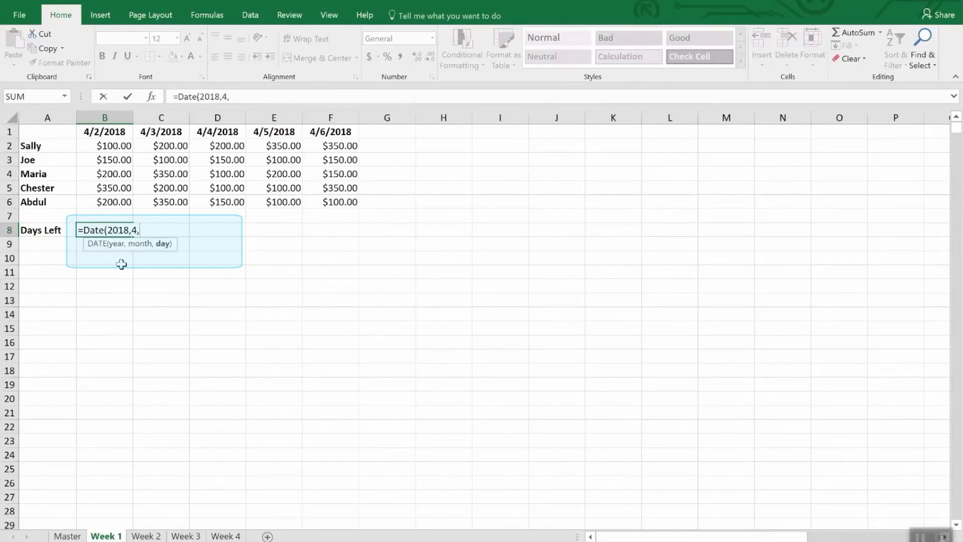
type("30)")
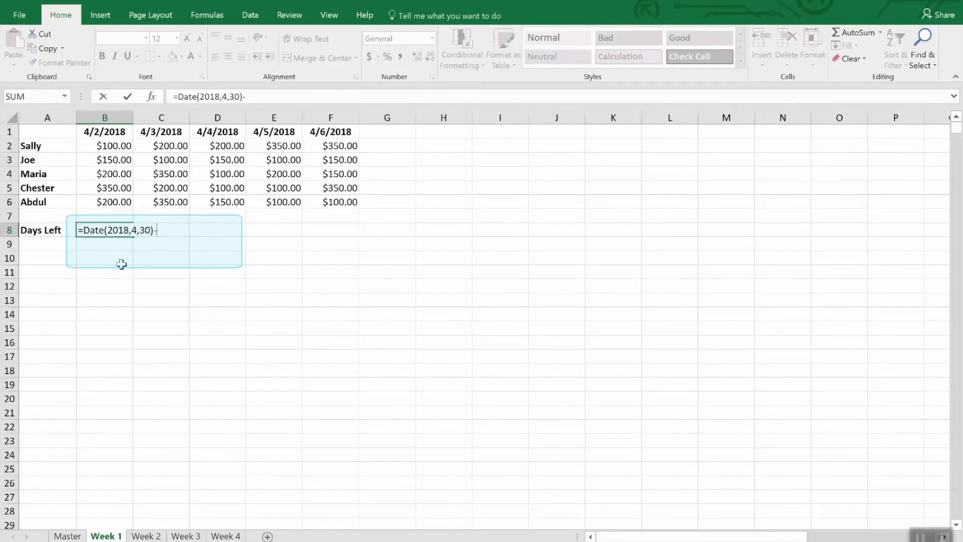
type("-today")
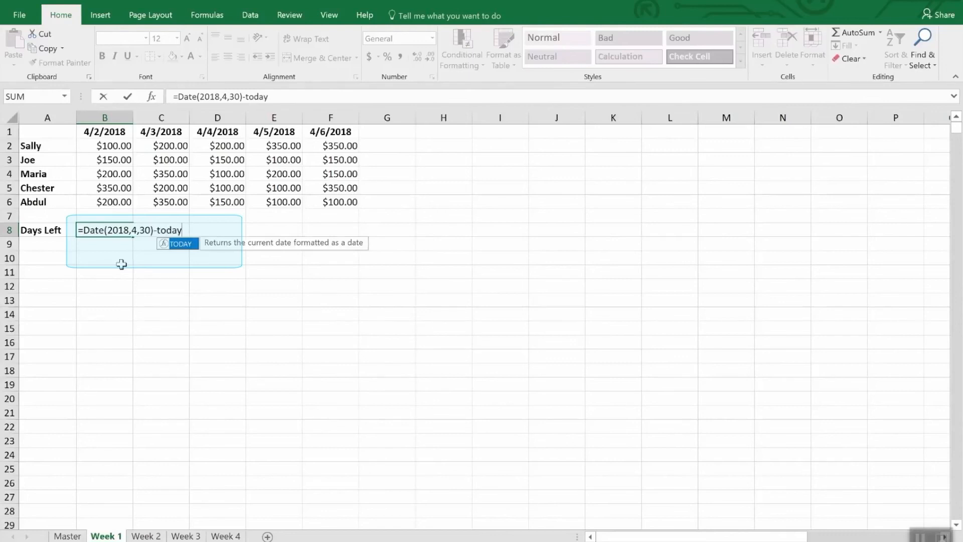
type("()")
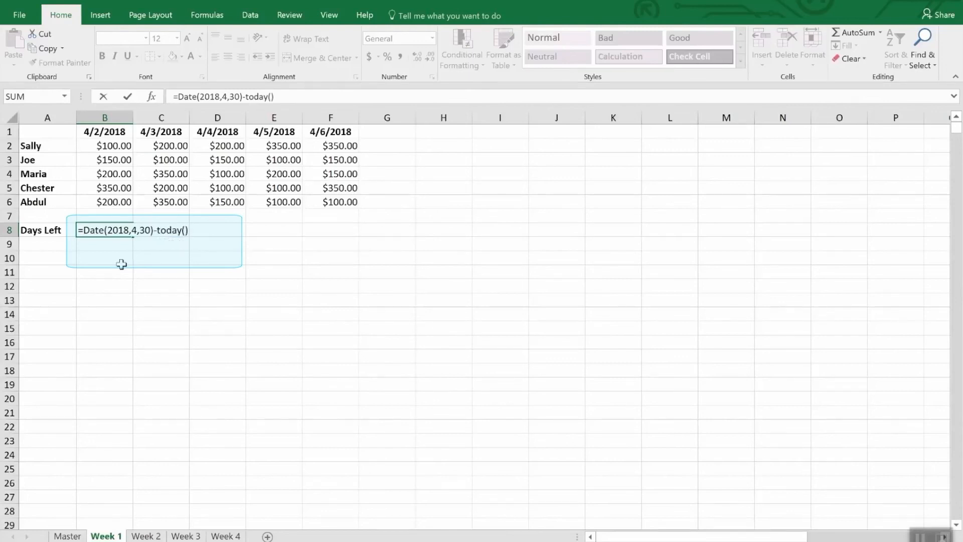
key("Return")
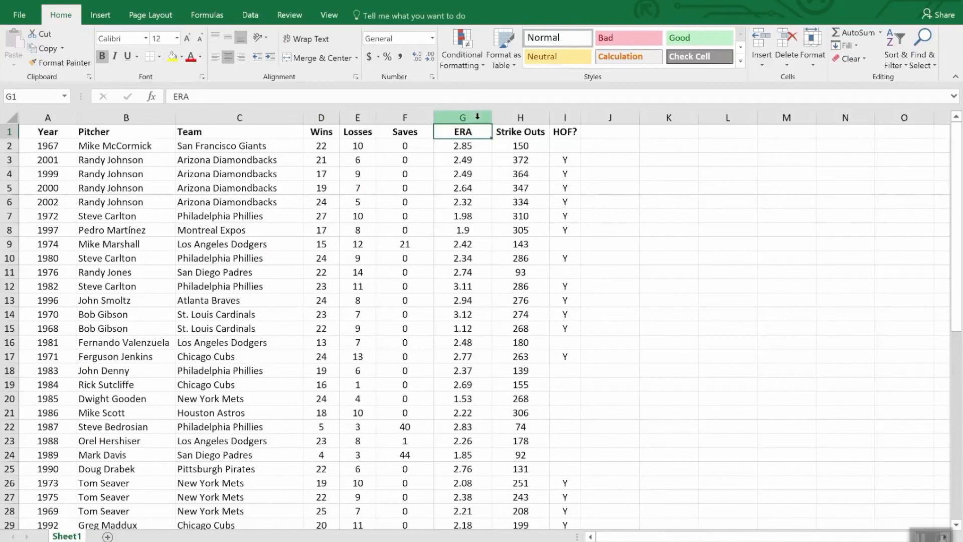
- Highlight ERA values in column G less than 2.00 with light red fill and dark red text
left_click(458, 116)
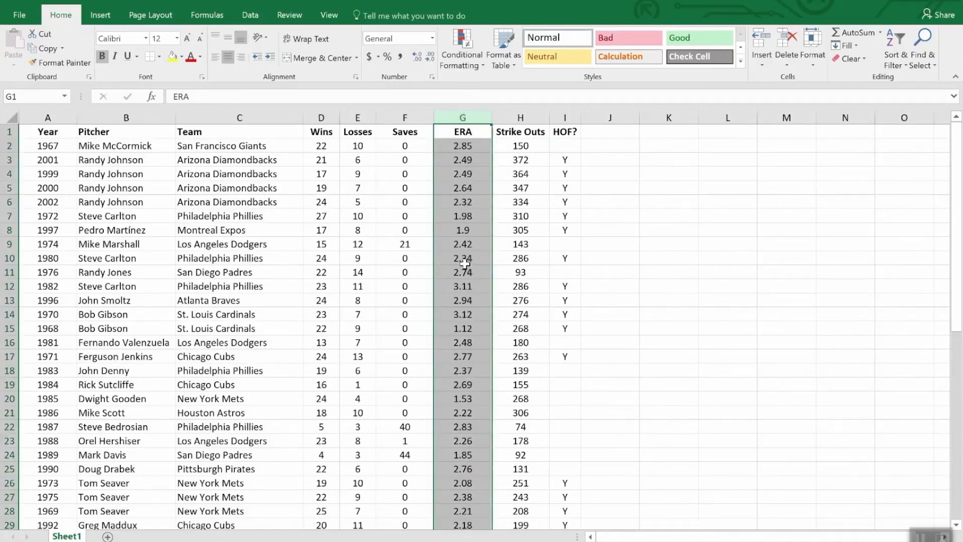
left_click(461, 38)
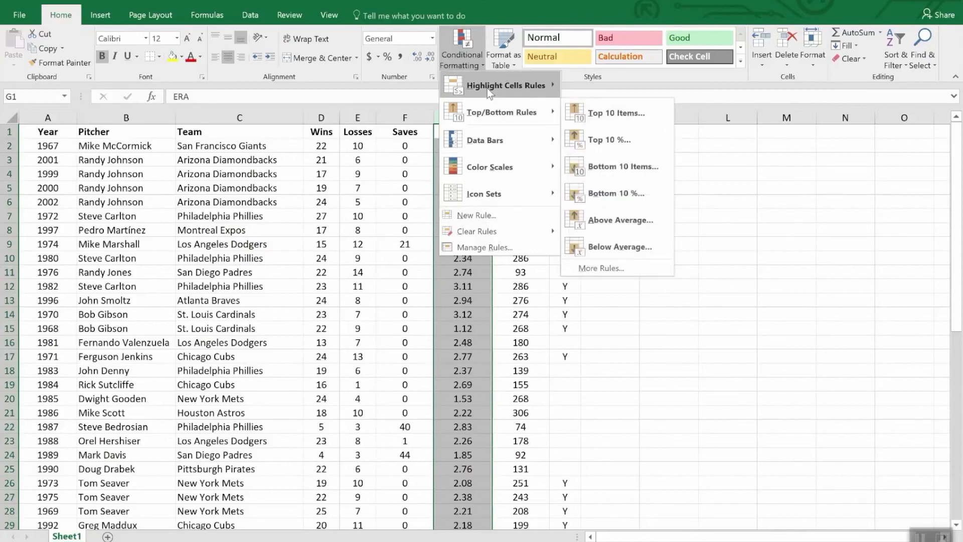
mouse_move(489, 88)
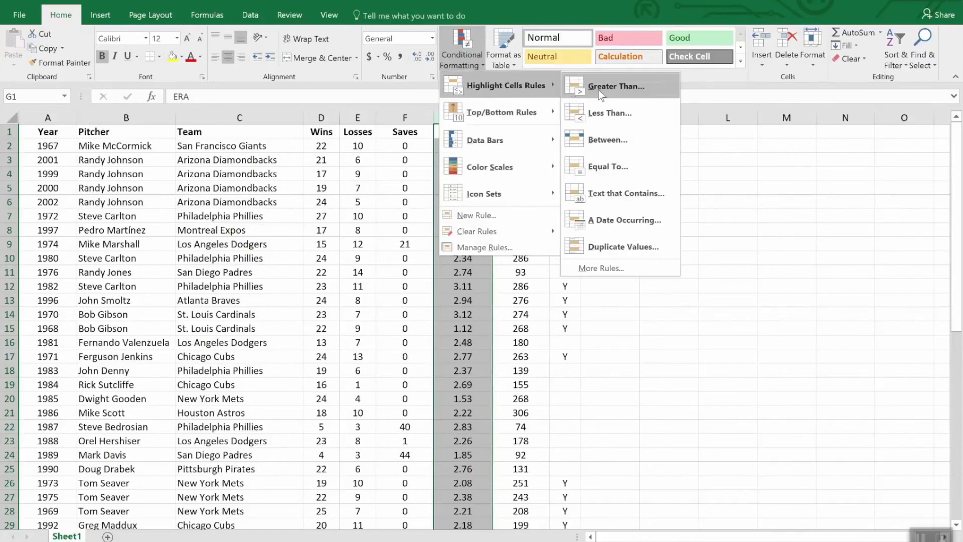
left_click(622, 123)
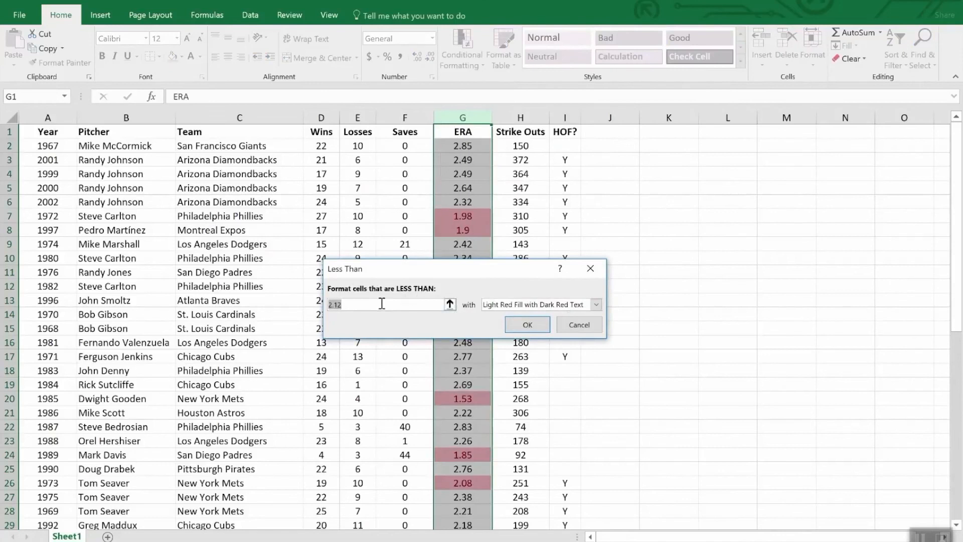
type("2")
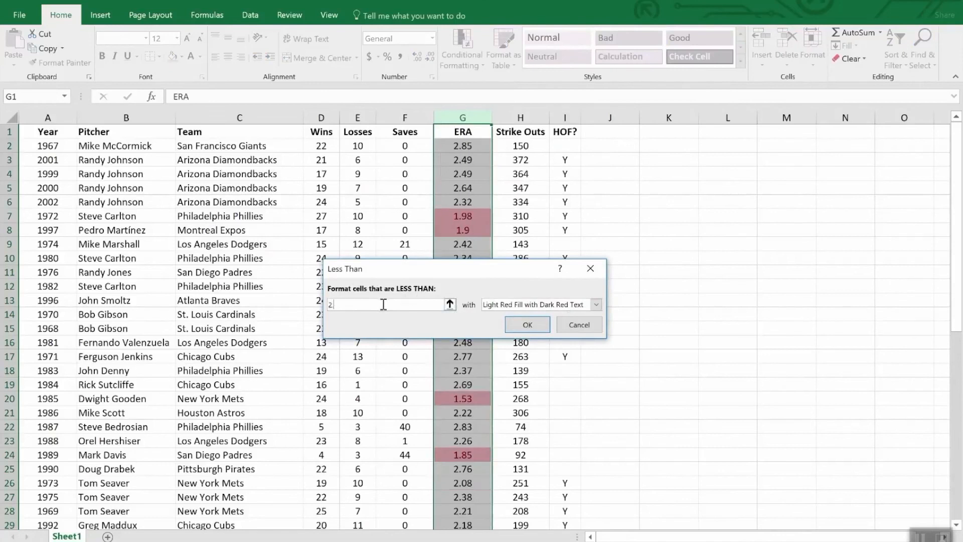
type(".00")
left_click(527, 325)
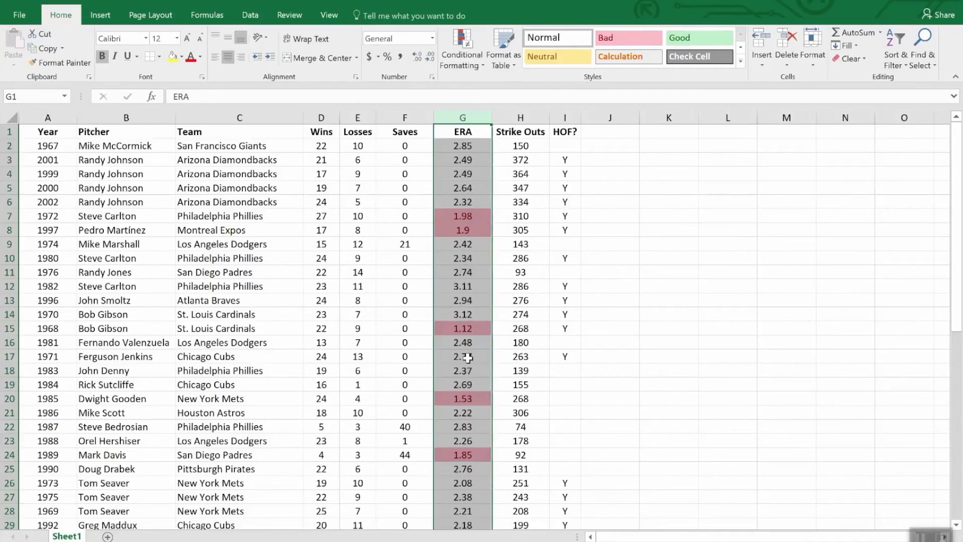
scroll(483, 392, "down", 12)
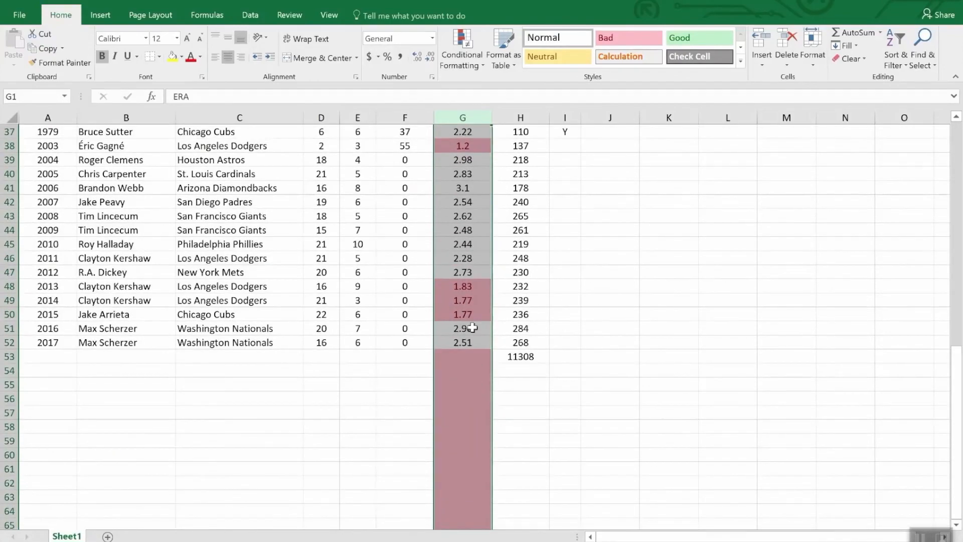
scroll(472, 325, "up", 8)
scroll(473, 325, "down", 8)
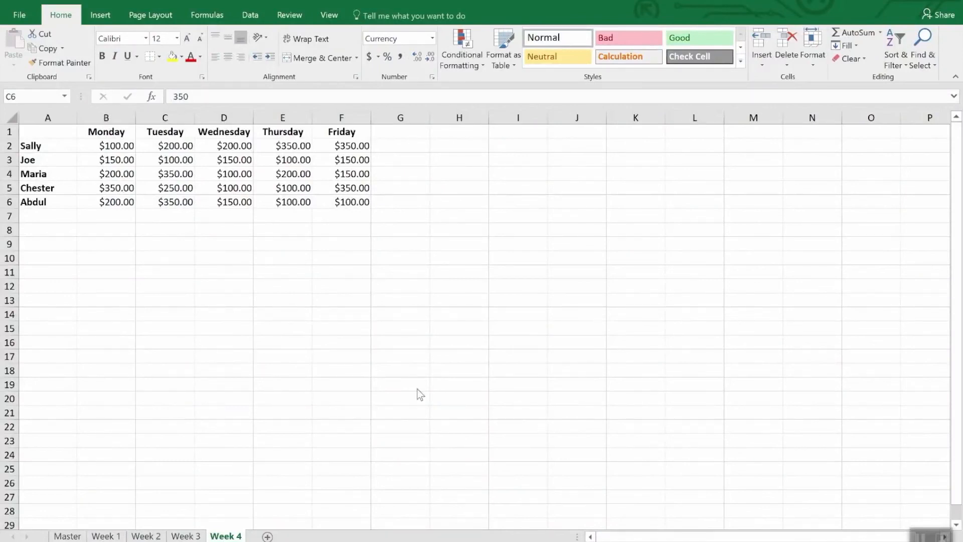
- On Week 4, start a new conditional formatting rule for B2:F6 using the Icon Sets format style
left_click(116, 152)
left_click(127, 151)
left_click_drag(127, 151, 353, 210)
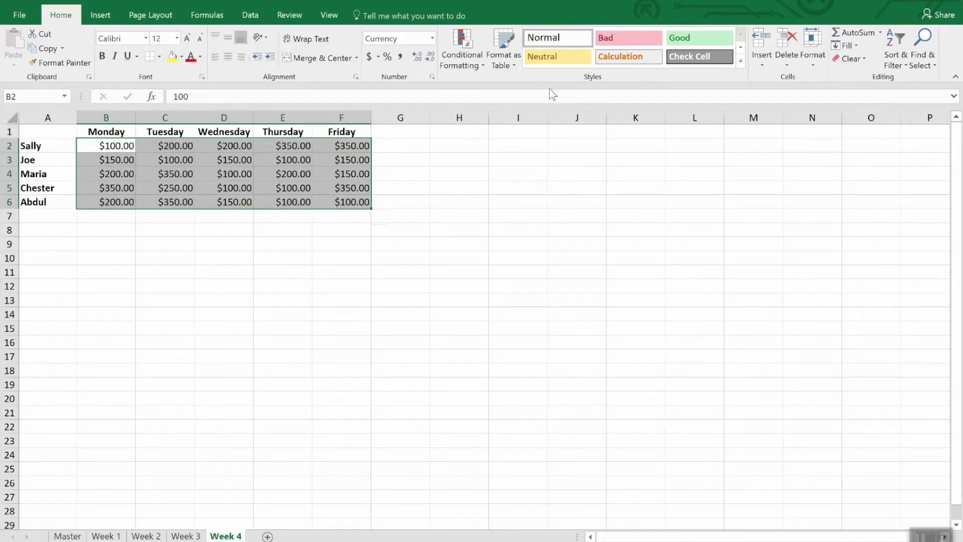
left_click(467, 42)
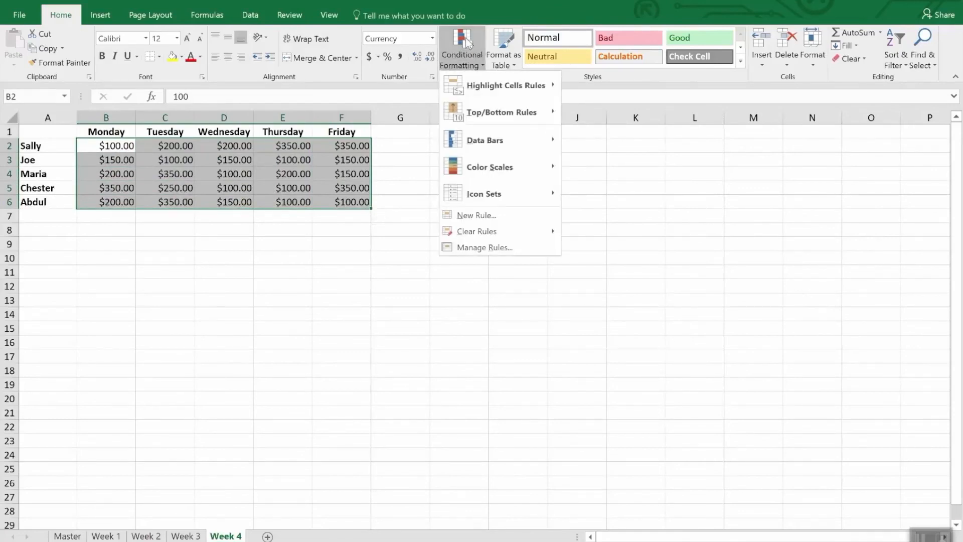
left_click(489, 216)
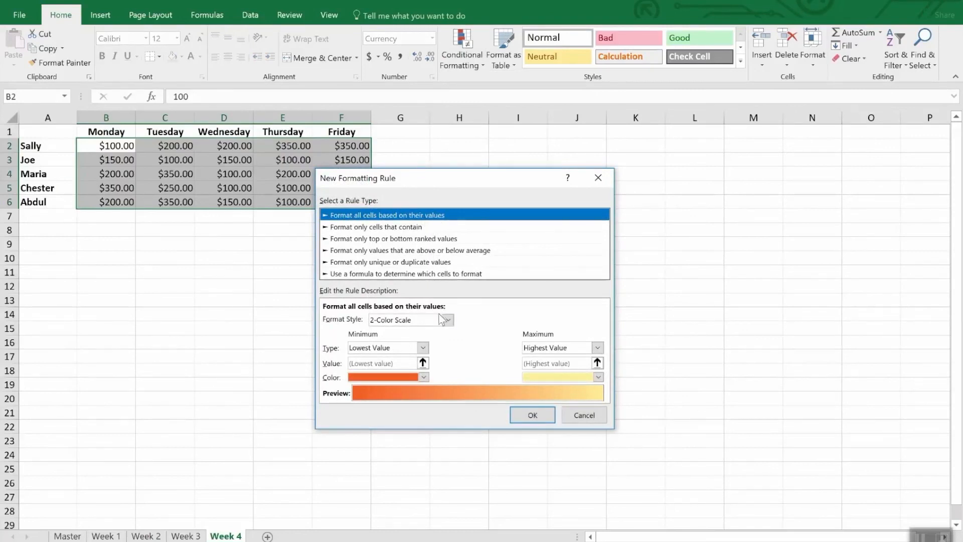
left_click(447, 320)
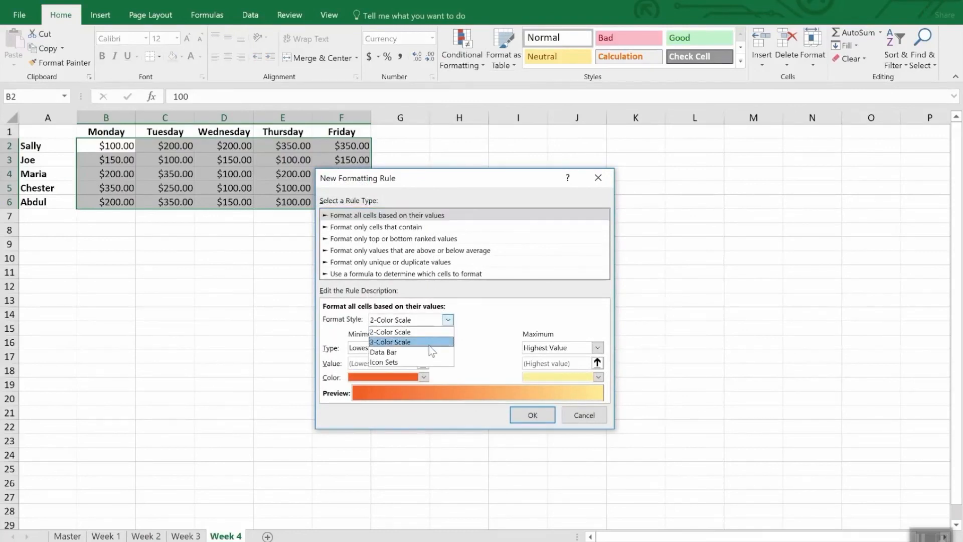
left_click(422, 362)
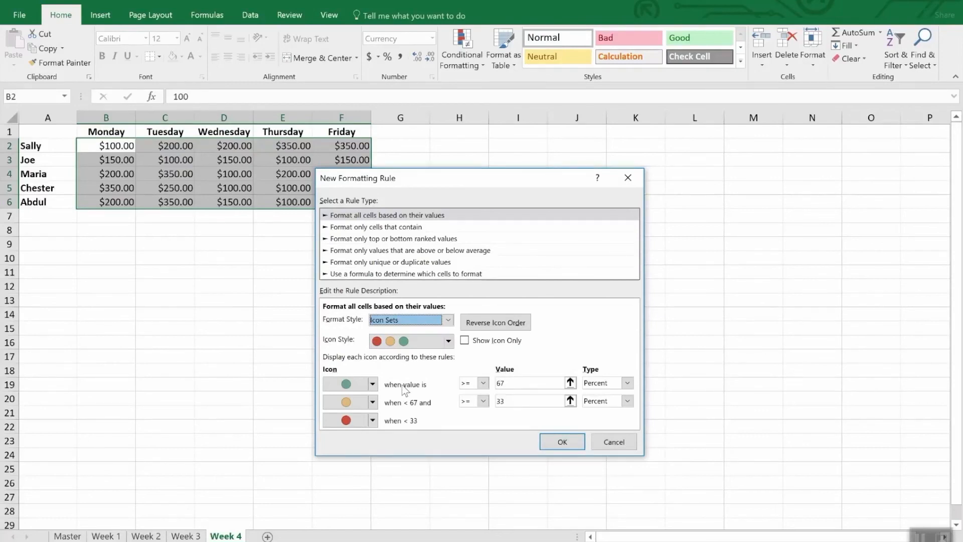
- Set the icon thresholds as Number types, green at 300 or more and yellow at 200 or more, and apply the rule
left_click(628, 383)
left_click(595, 395)
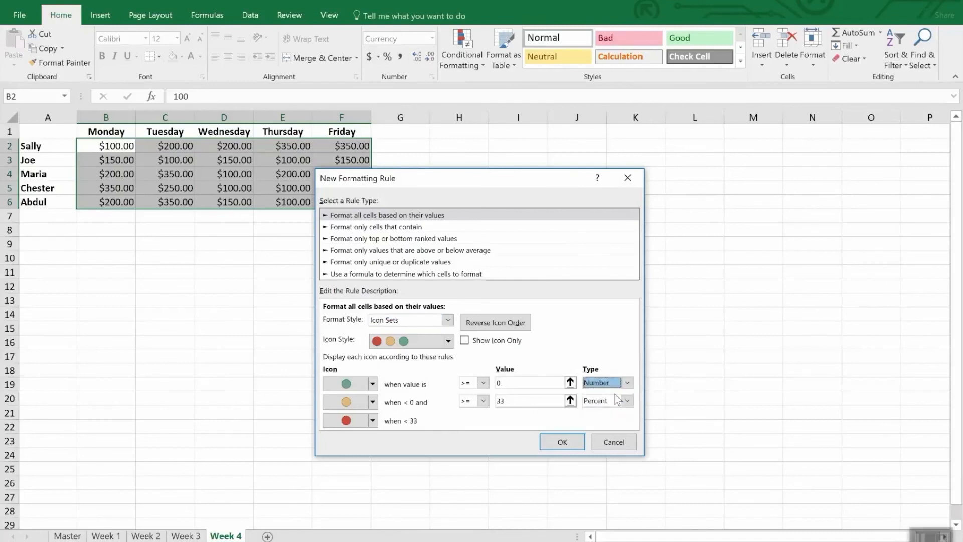
left_click(508, 383)
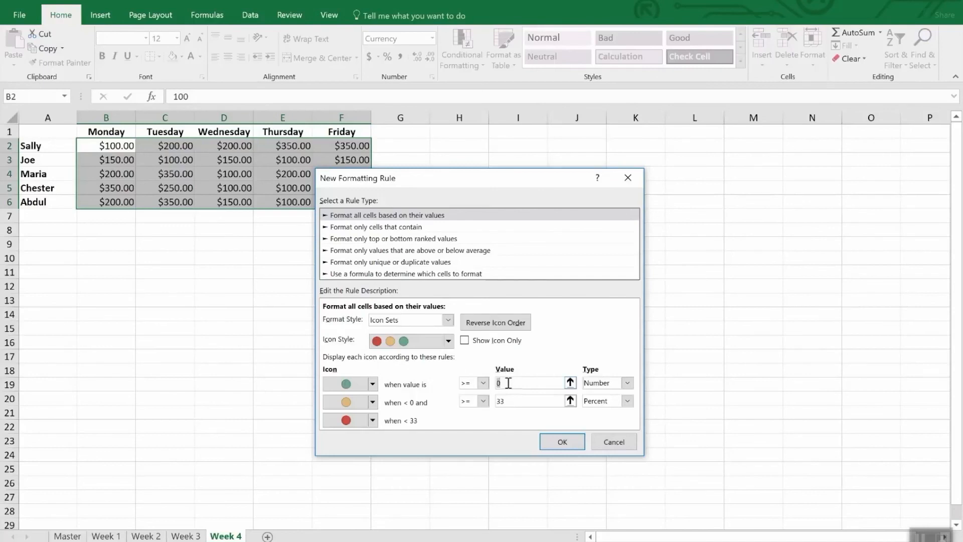
type("300")
left_click(532, 401)
double_click(533, 401)
type("200")
key("Tab")
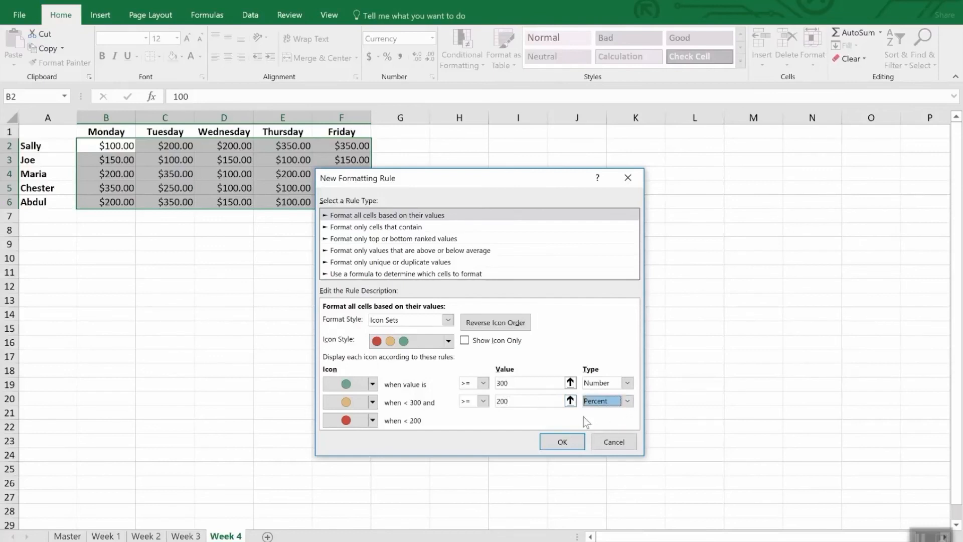
left_click(627, 400)
key("shift+Tab")
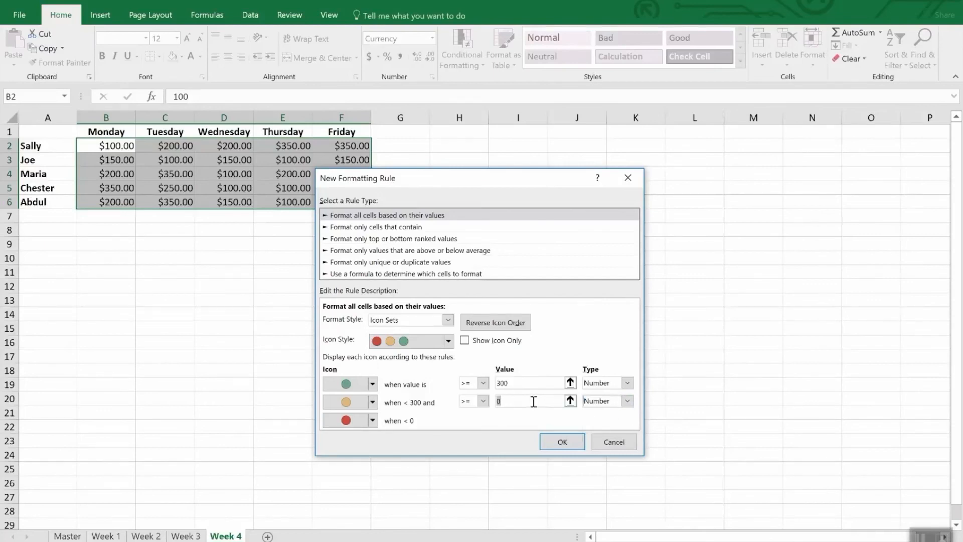
type("200")
left_click(563, 441)
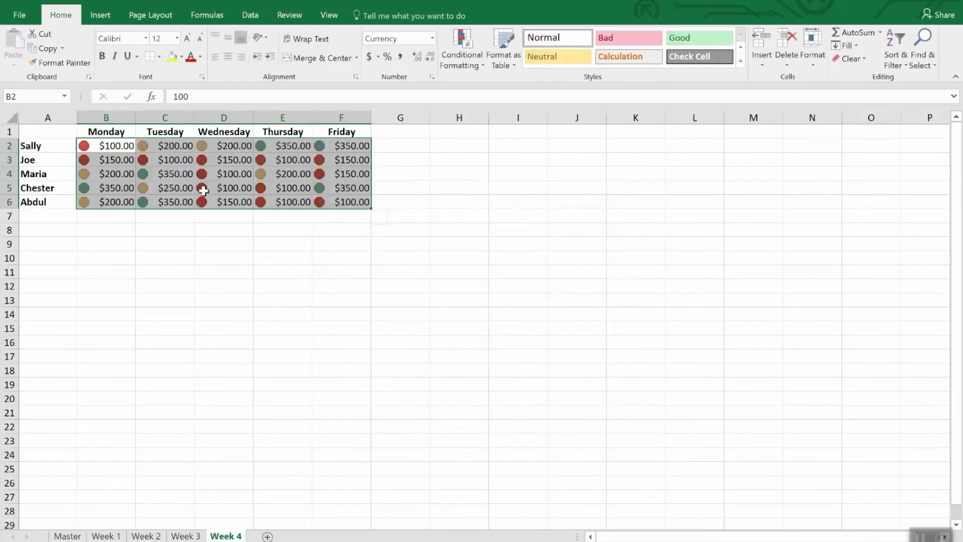
left_click(233, 230)
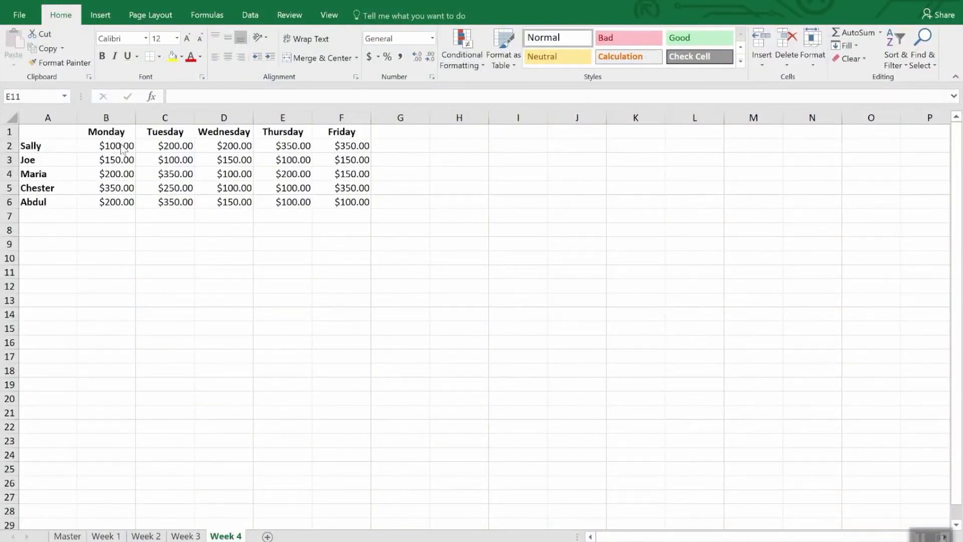
- Add a formula conditional formatting rule =b2<200 to B2:F6 that fills matching cells yellow
left_click_drag(117, 151, 370, 206)
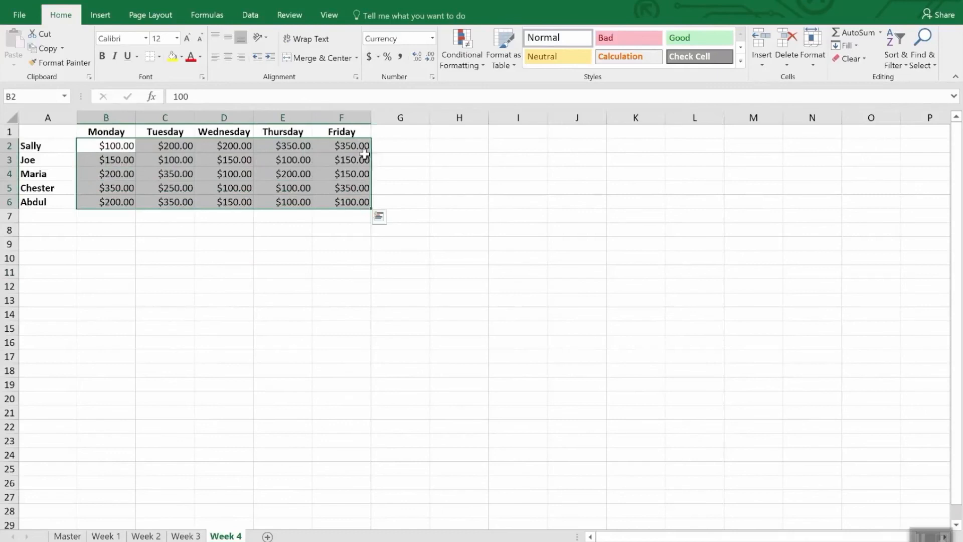
left_click(456, 45)
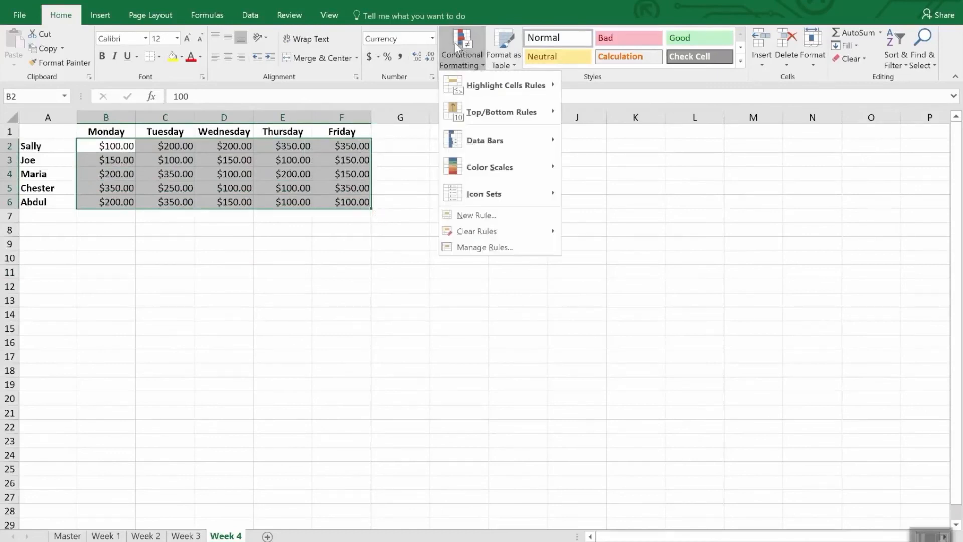
left_click(499, 219)
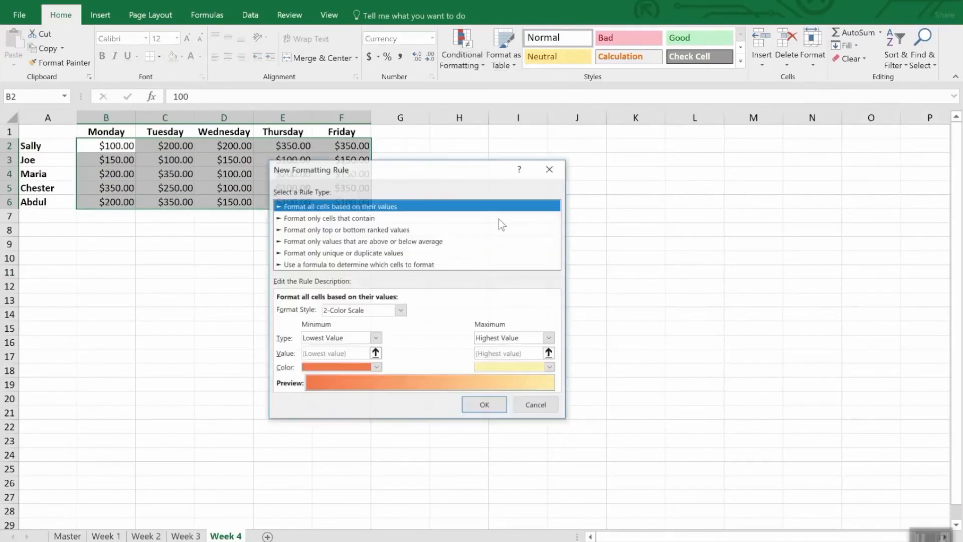
left_click(321, 265)
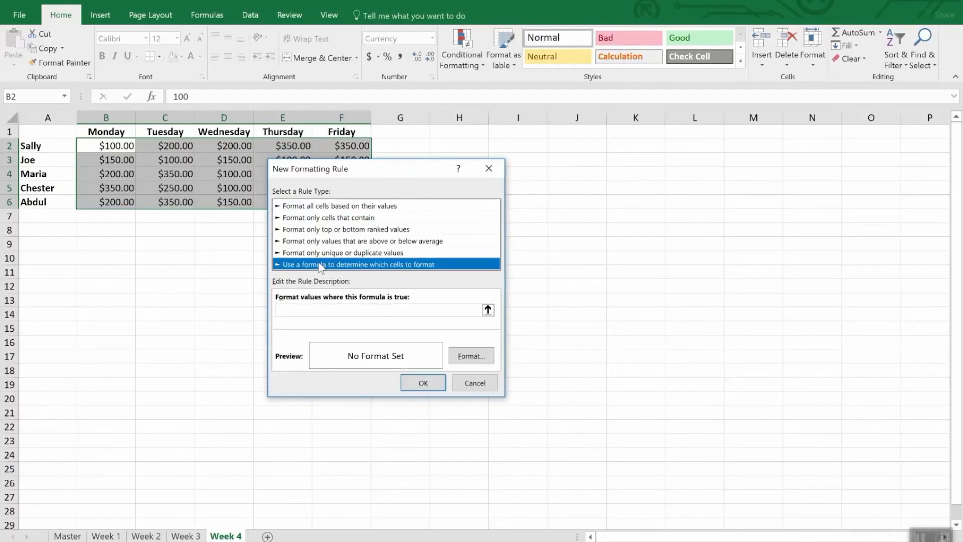
left_click(319, 310)
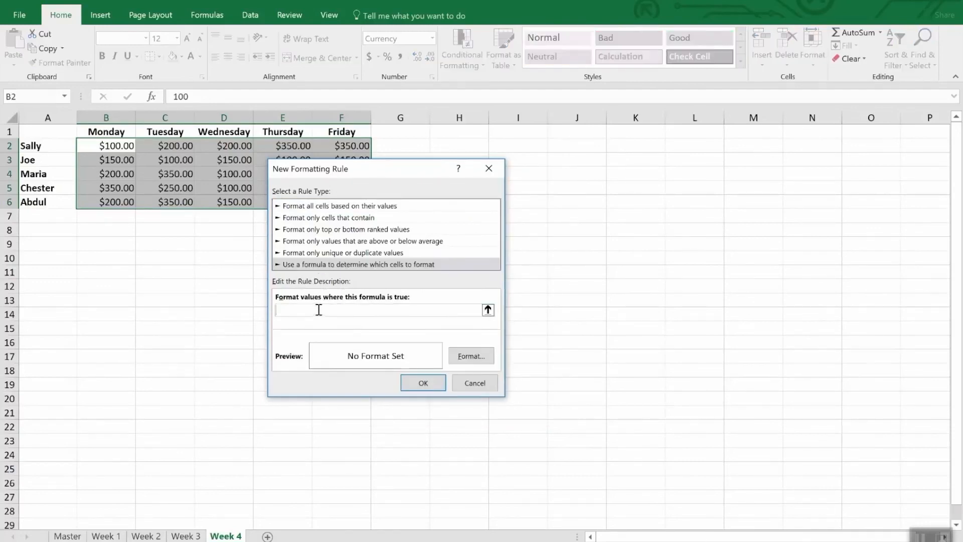
type("=b2<200")
left_click(475, 356)
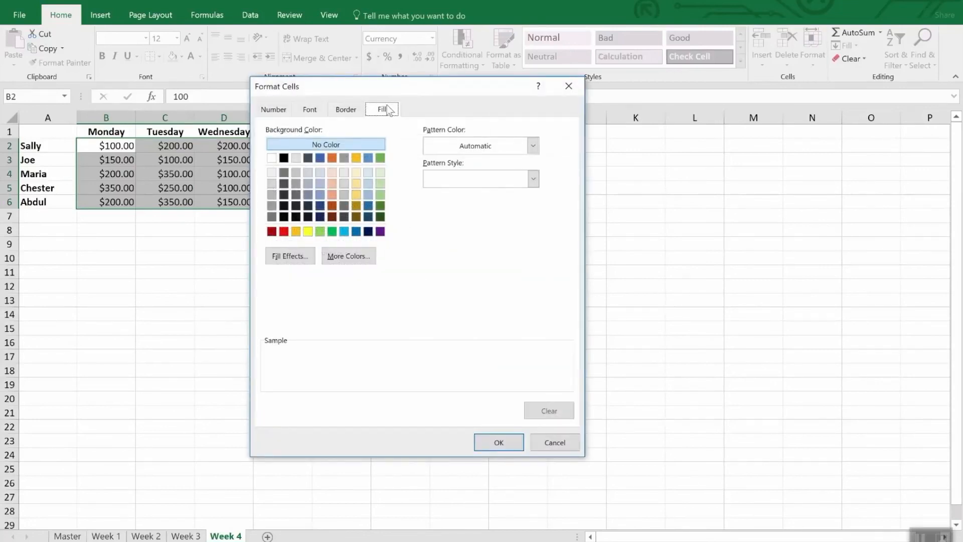
left_click(308, 232)
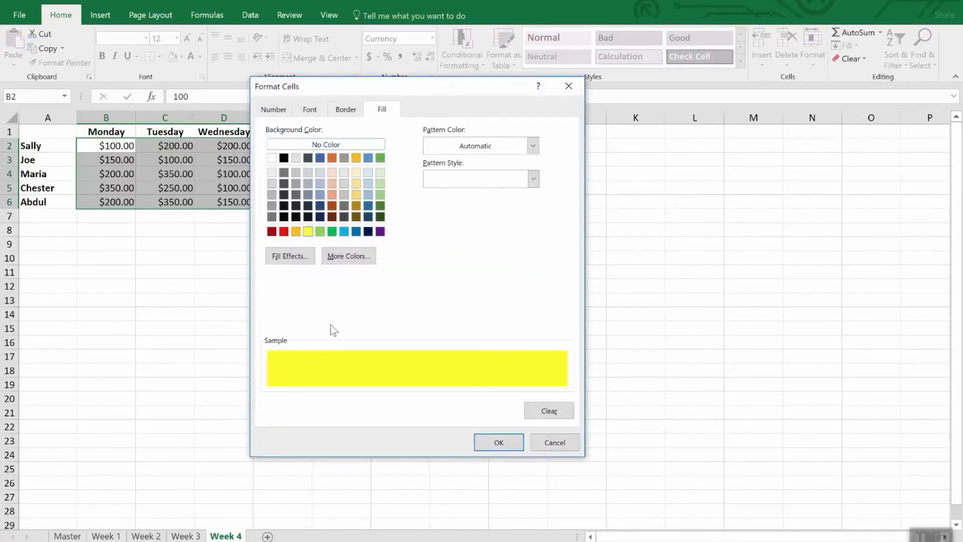
left_click(499, 442)
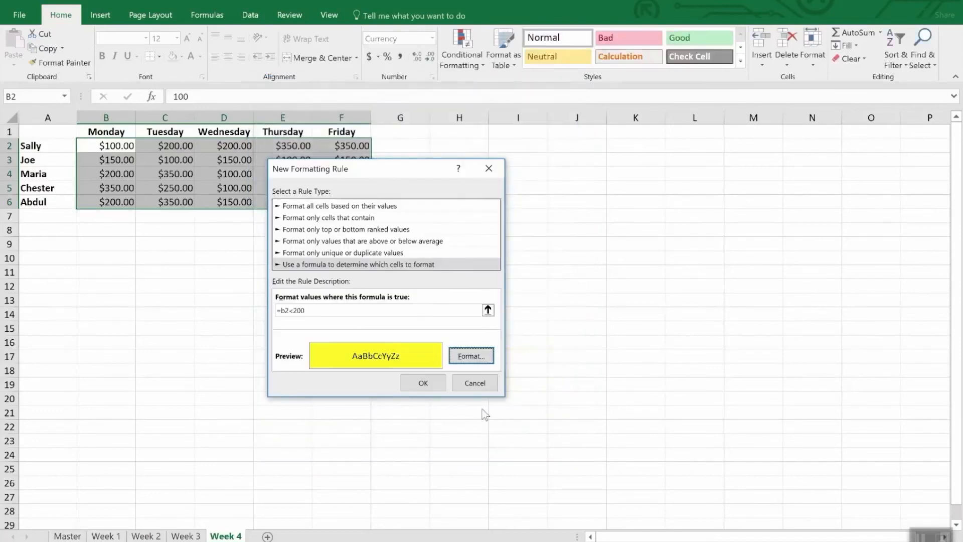
left_click(429, 385)
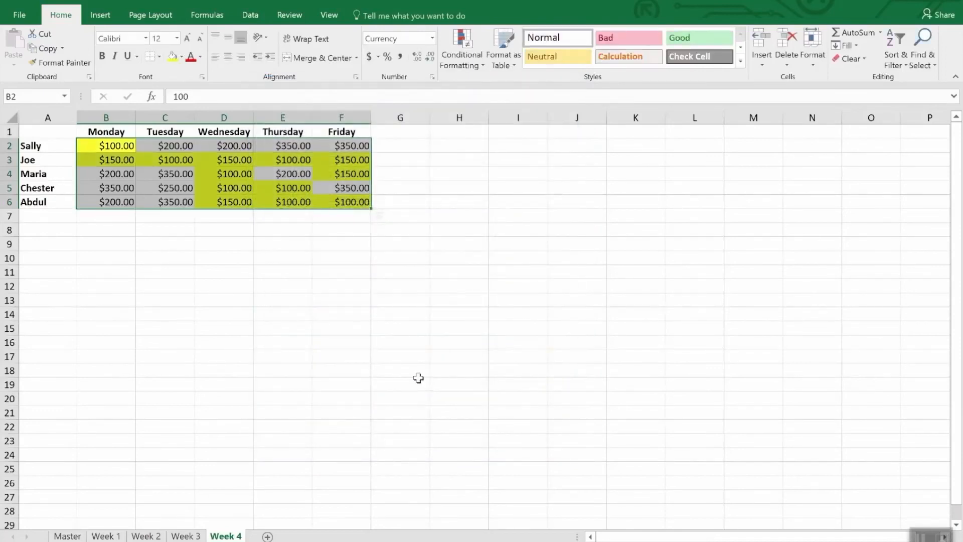
- Select all cells on the sheet that have conditional formatting
left_click(265, 314)
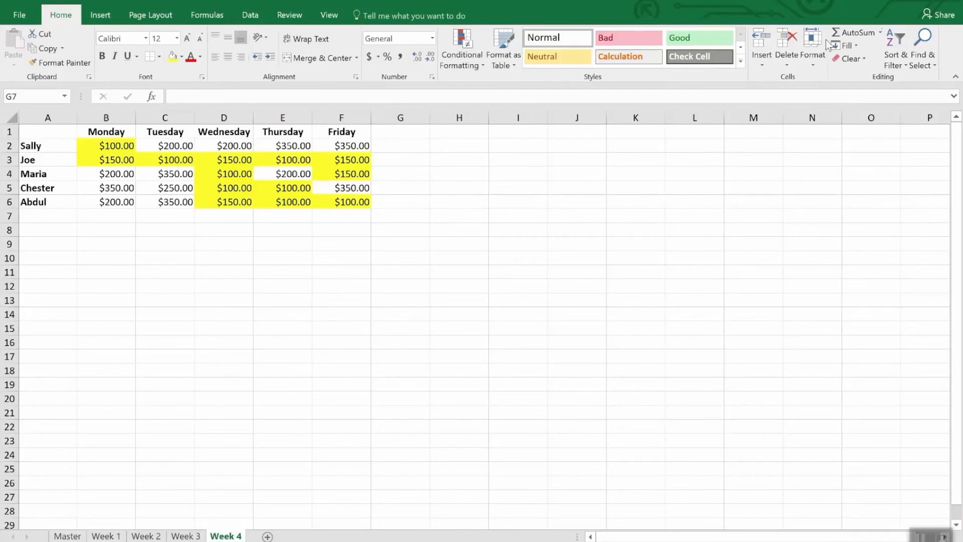
left_click(928, 64)
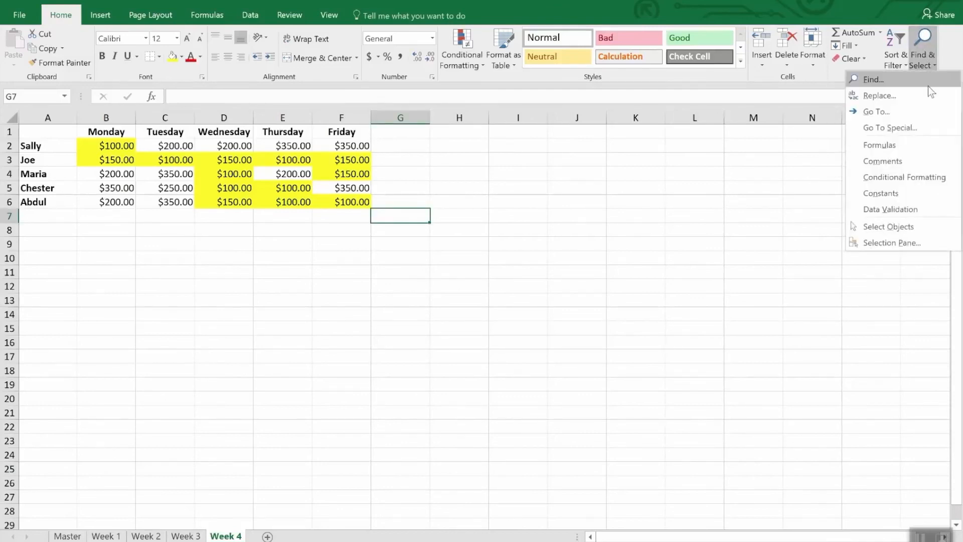
left_click(934, 175)
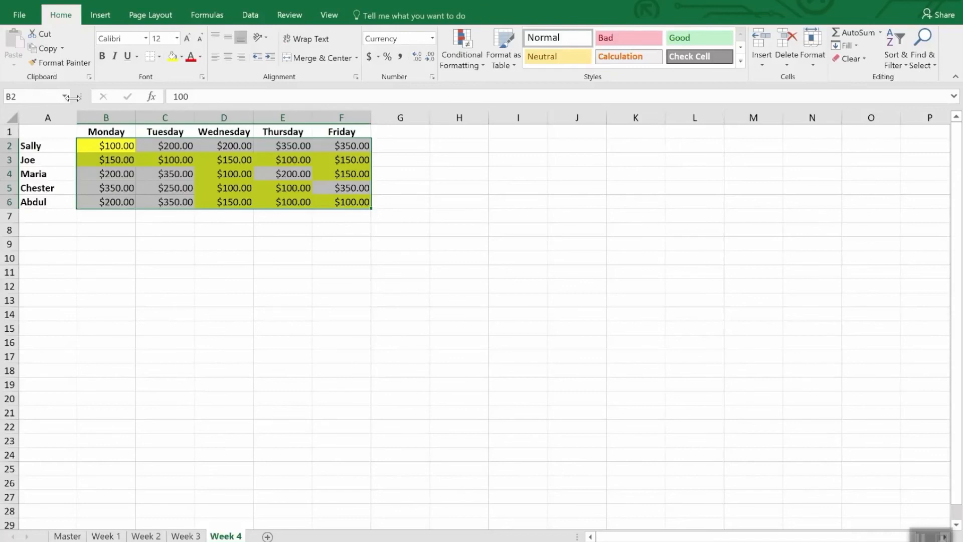
left_click(65, 63)
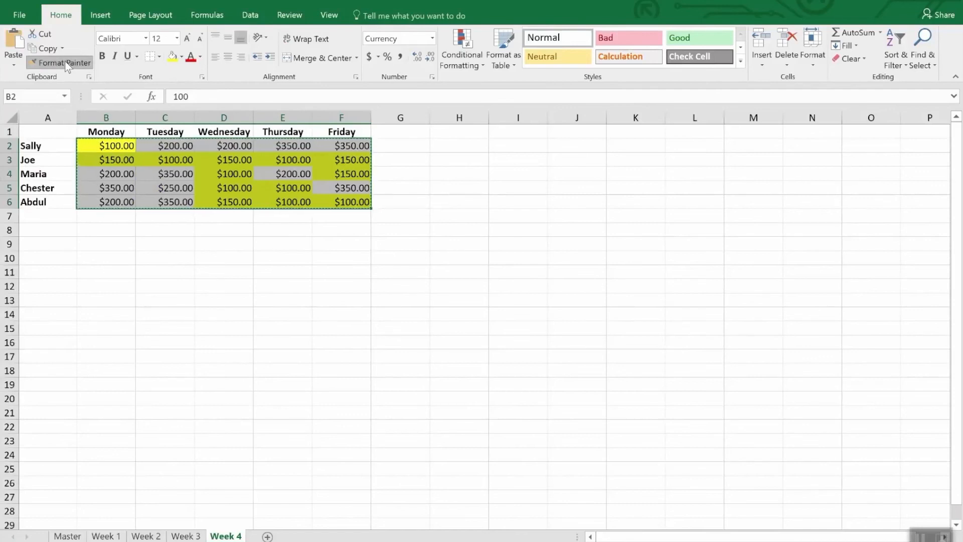
left_click(66, 65)
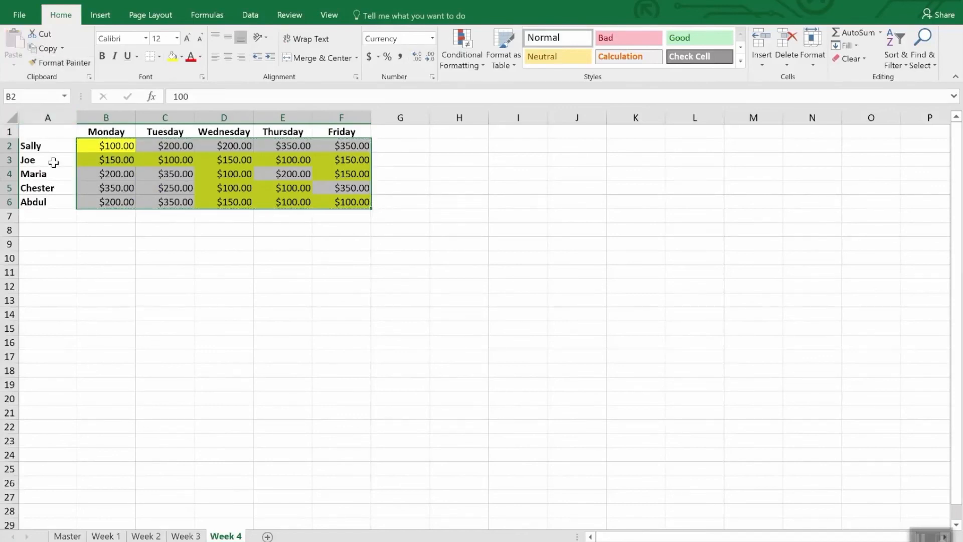
left_click(194, 538)
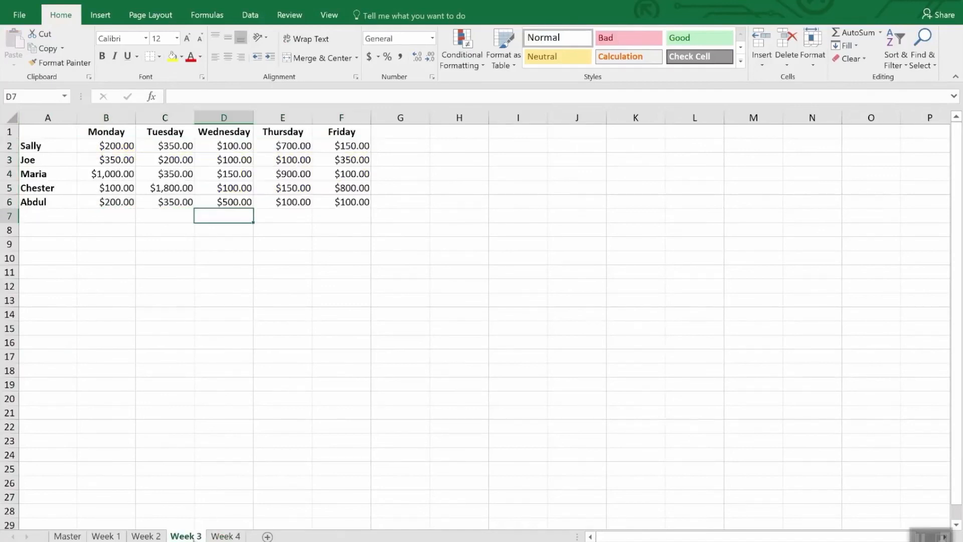
left_click(119, 145)
left_click_drag(120, 145, 346, 210)
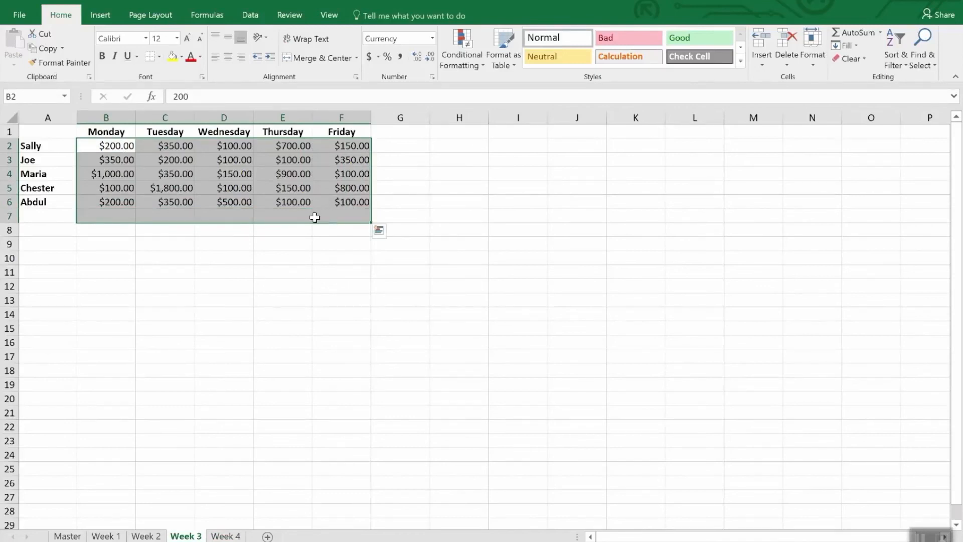
- Copy the conditional formatting of Week 4's B2:F6 onto B2:F6 on Week 3 using a locked Format Painter
left_click(220, 536)
left_click(62, 63)
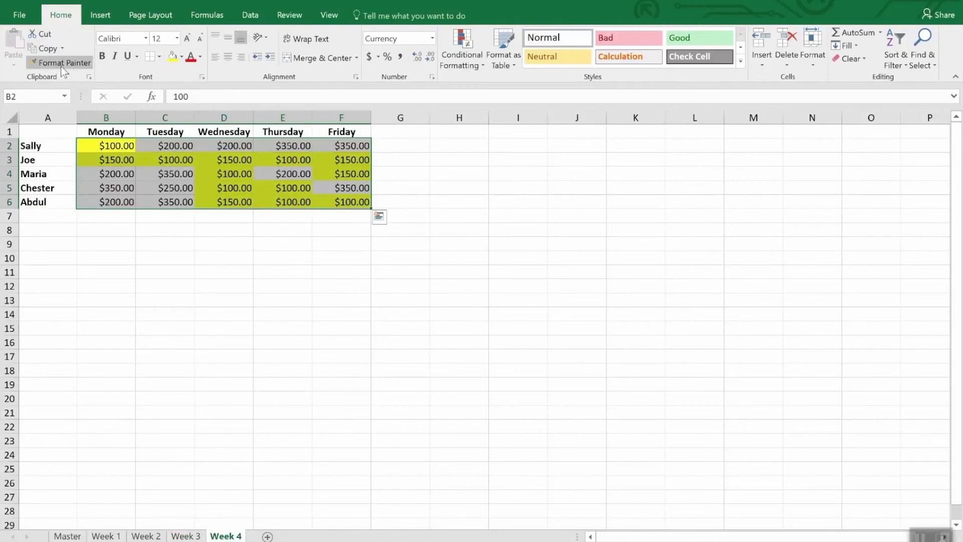
left_click(62, 64)
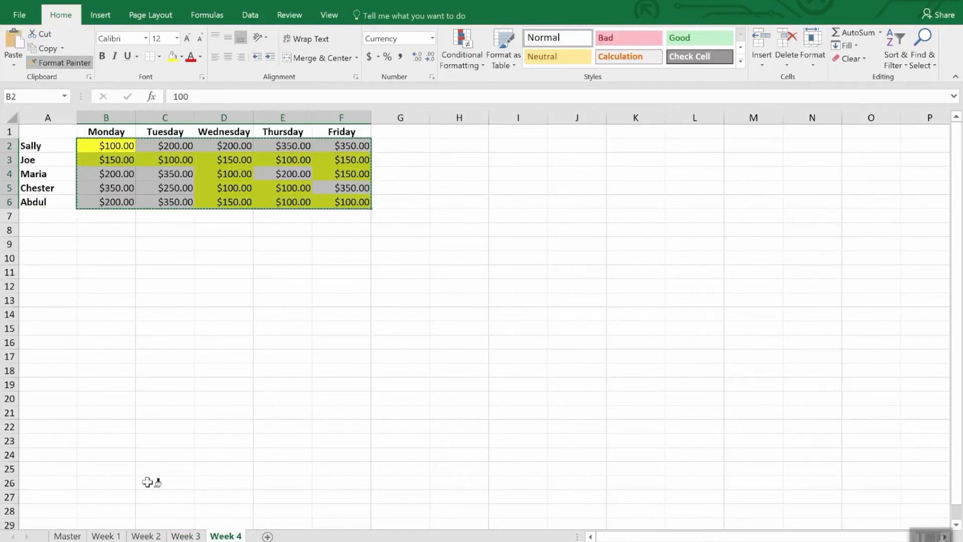
left_click(184, 537)
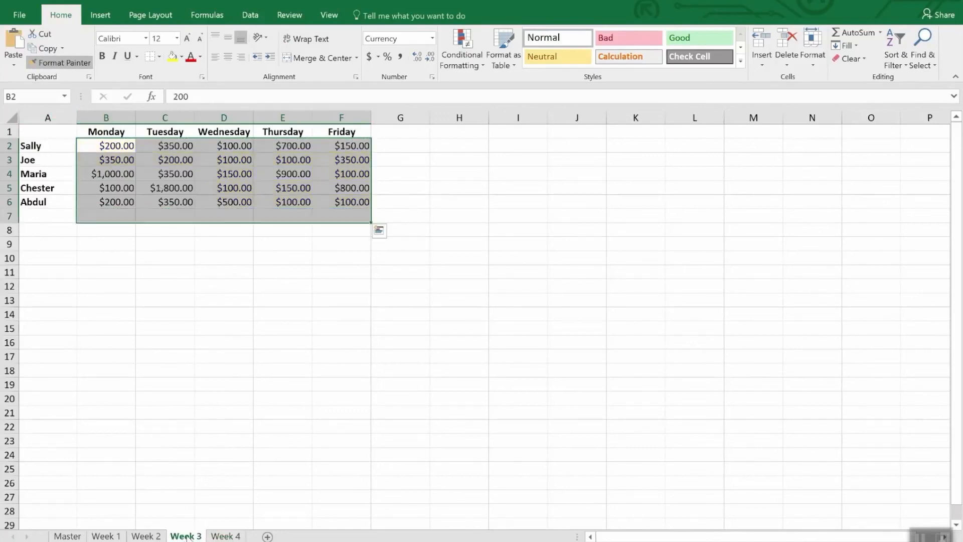
left_click(116, 146)
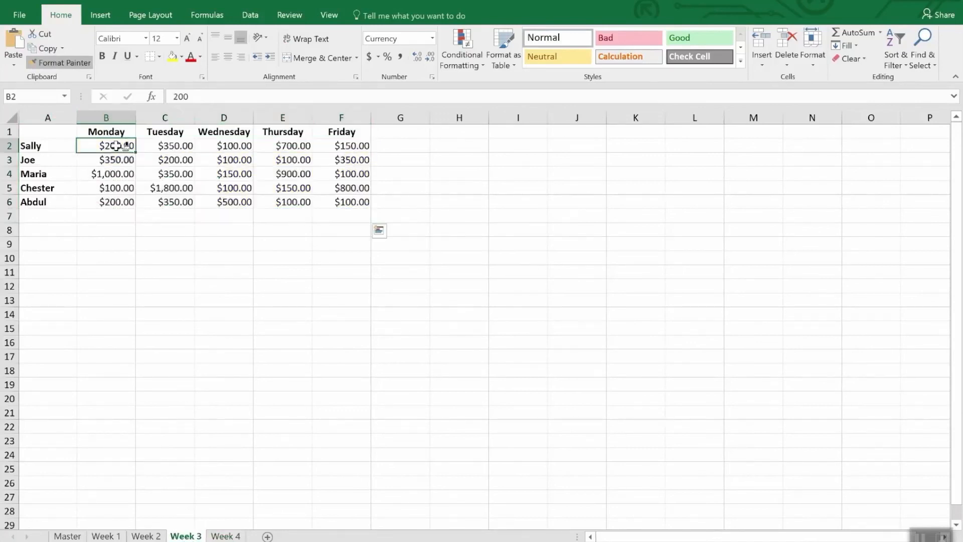
left_click_drag(117, 145, 346, 200)
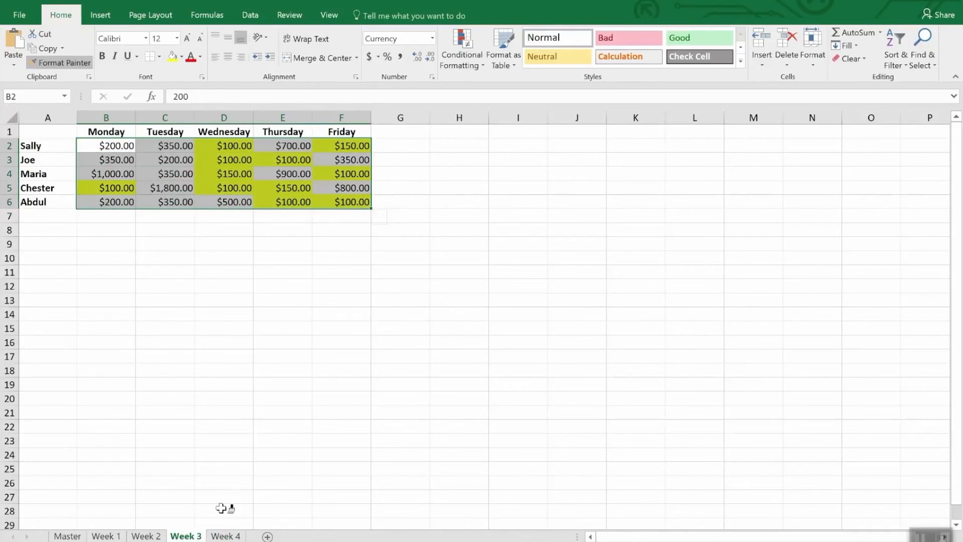
- Paint the same formatting onto cells B2:F6 on the Week 2 and Week 1 sheets
left_click(146, 536)
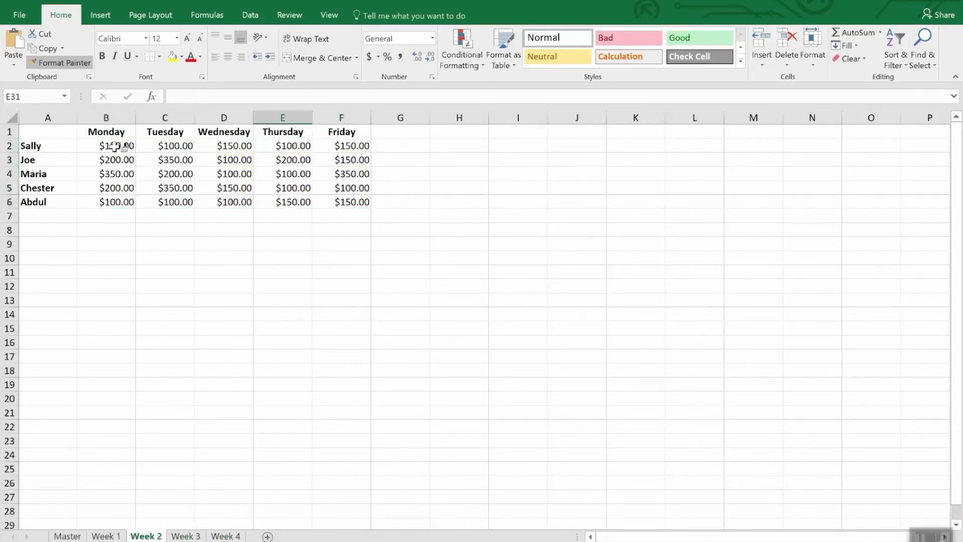
mouse_move(117, 146)
left_mouse_down()
mouse_move(294, 172)
mouse_move(369, 200)
left_mouse_up()
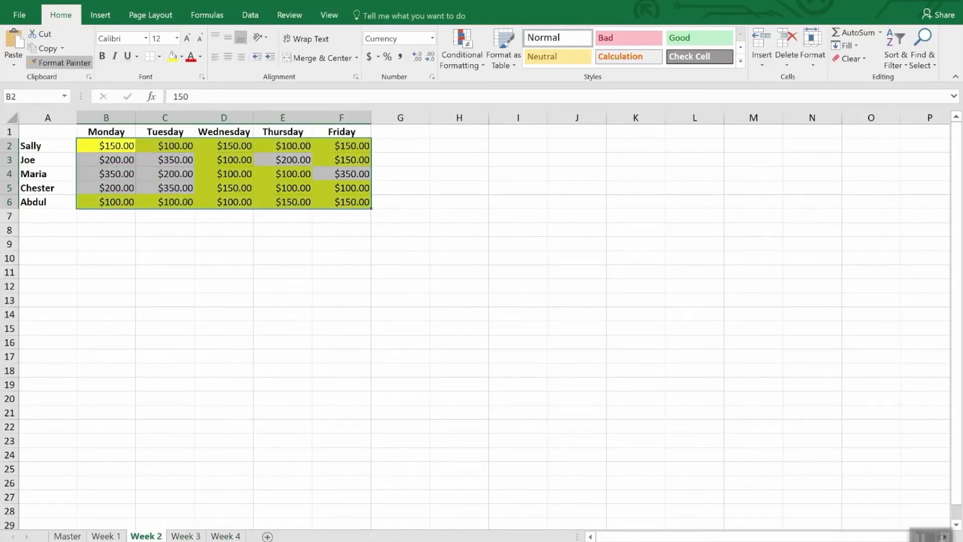
left_click(106, 536)
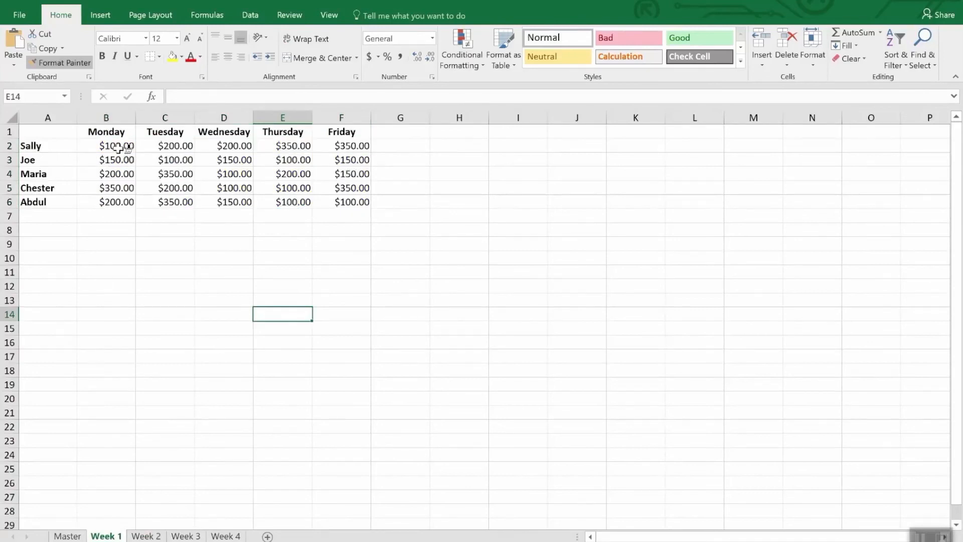
left_click_drag(118, 148, 310, 205)
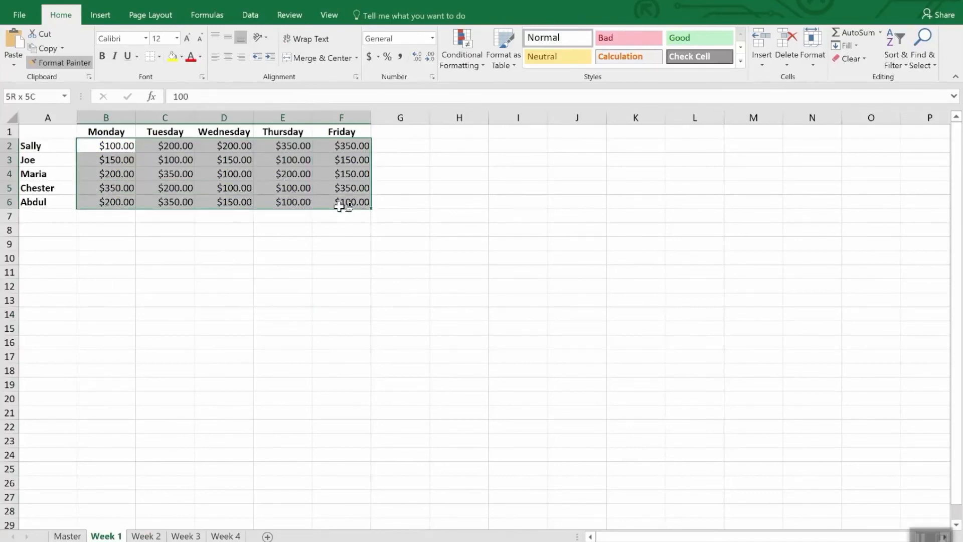
left_click_drag(340, 207, 340, 207)
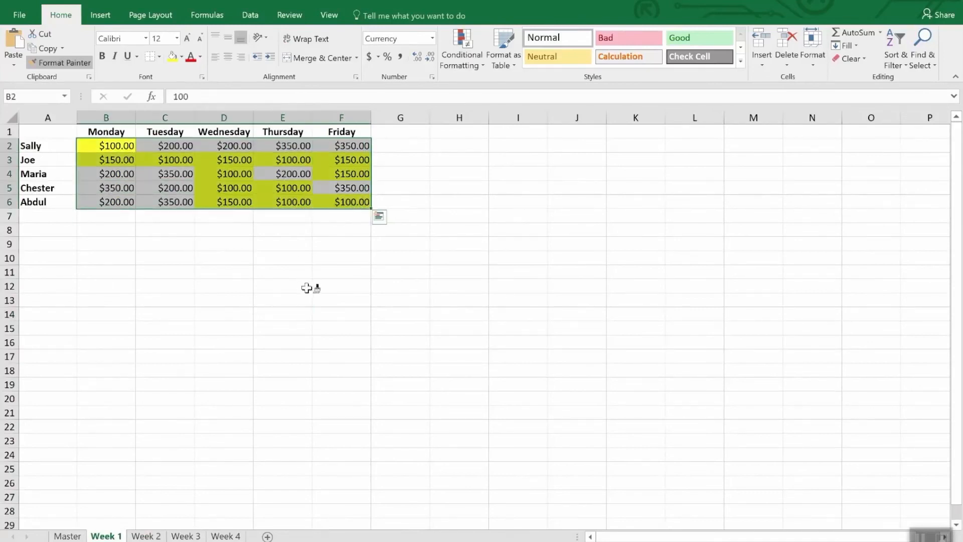
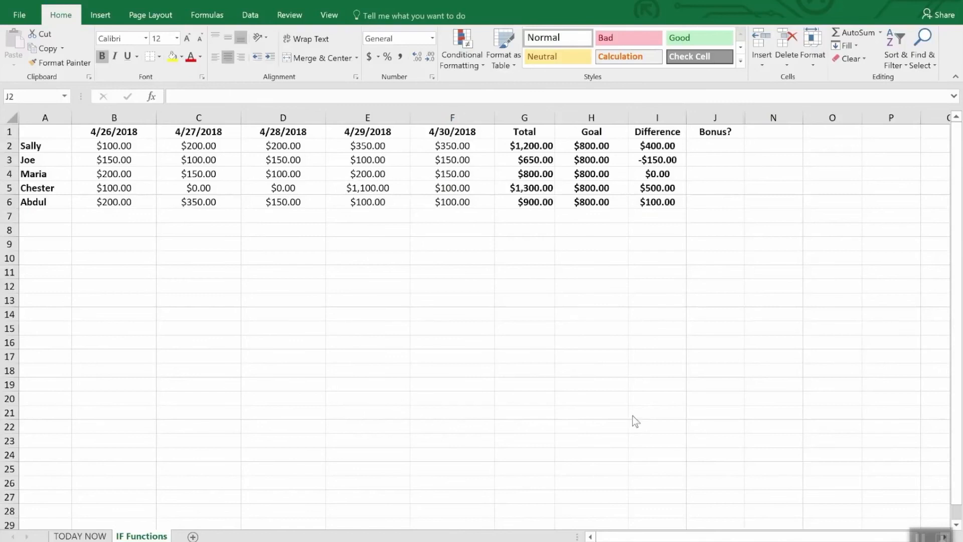
left_click(722, 149)
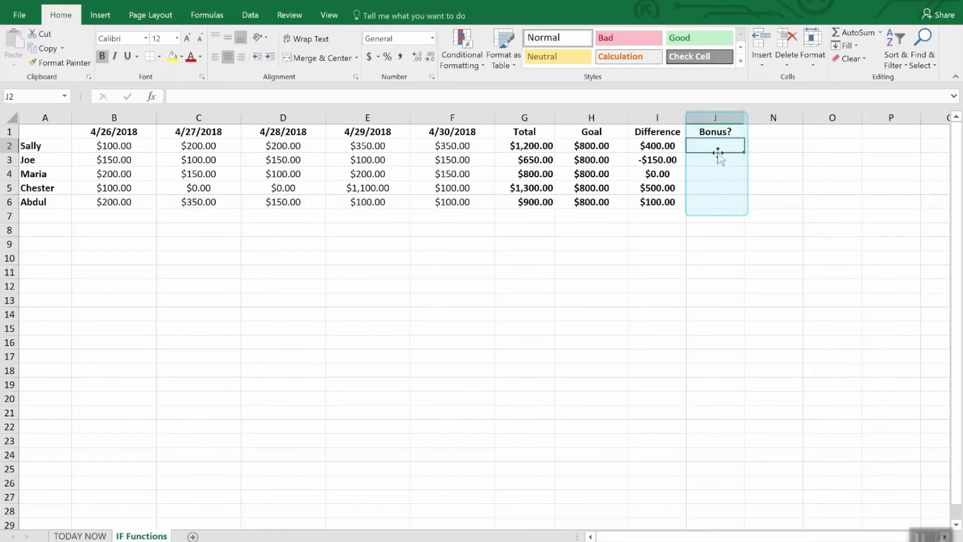
left_click_drag(717, 146, 716, 207)
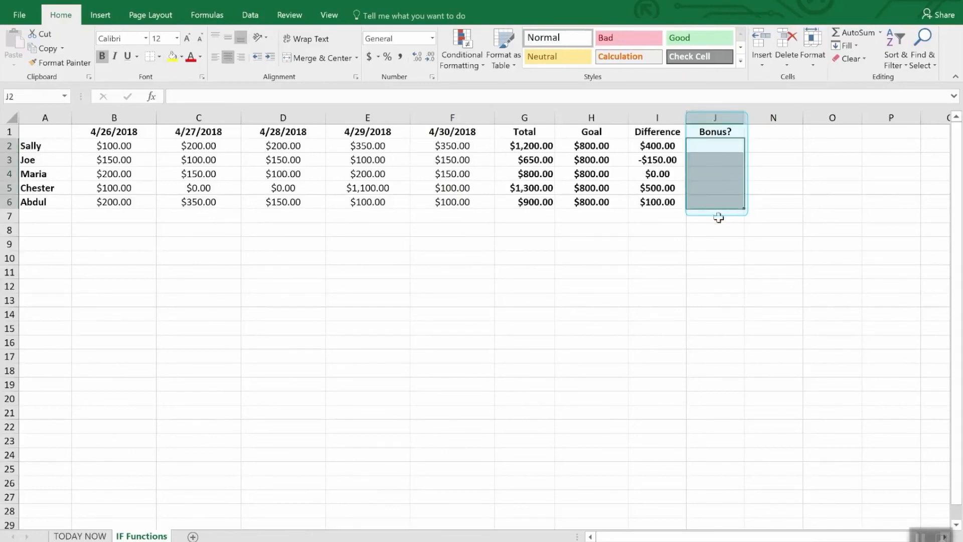
left_click(718, 230)
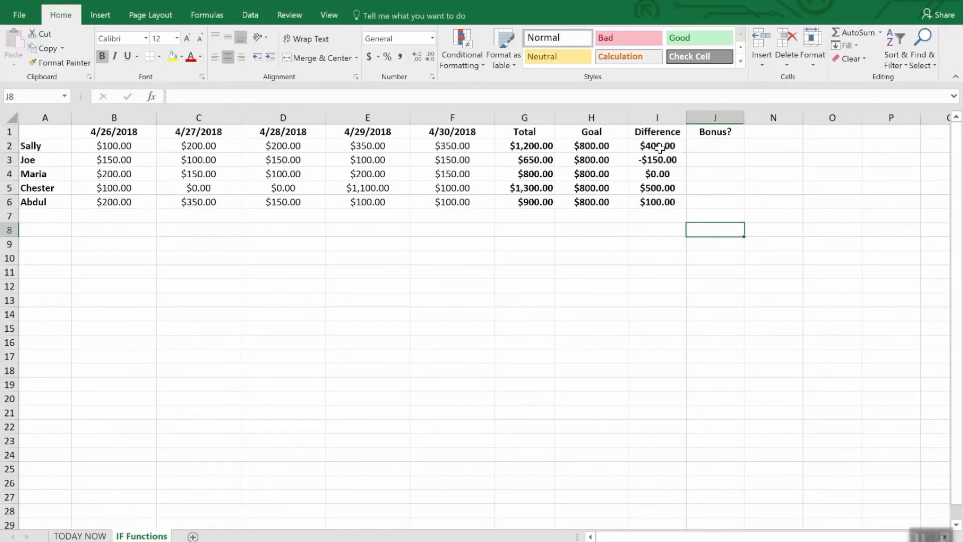
- Enter the formula =IF(I2>0,"Yes","No") in J2 under the Bonus? heading
left_click(718, 149)
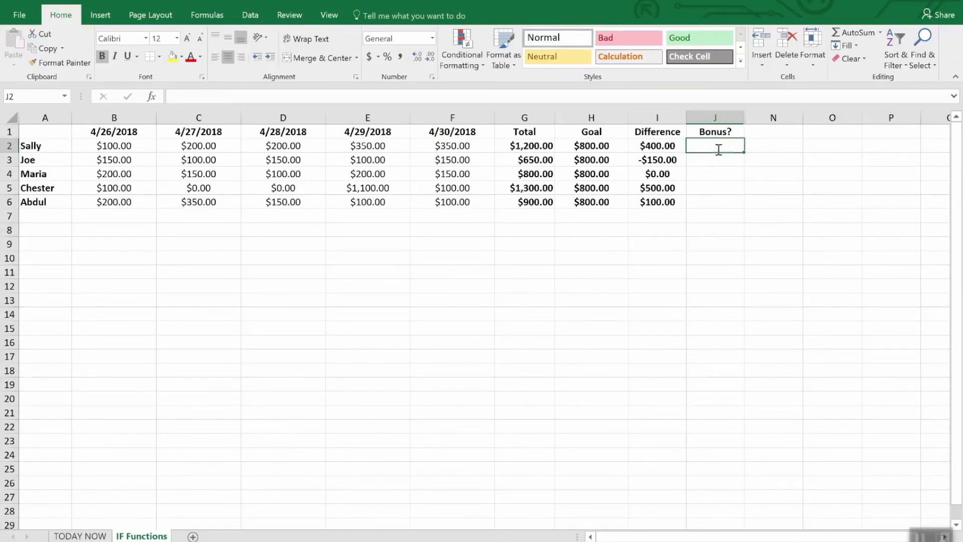
type("=IF(")
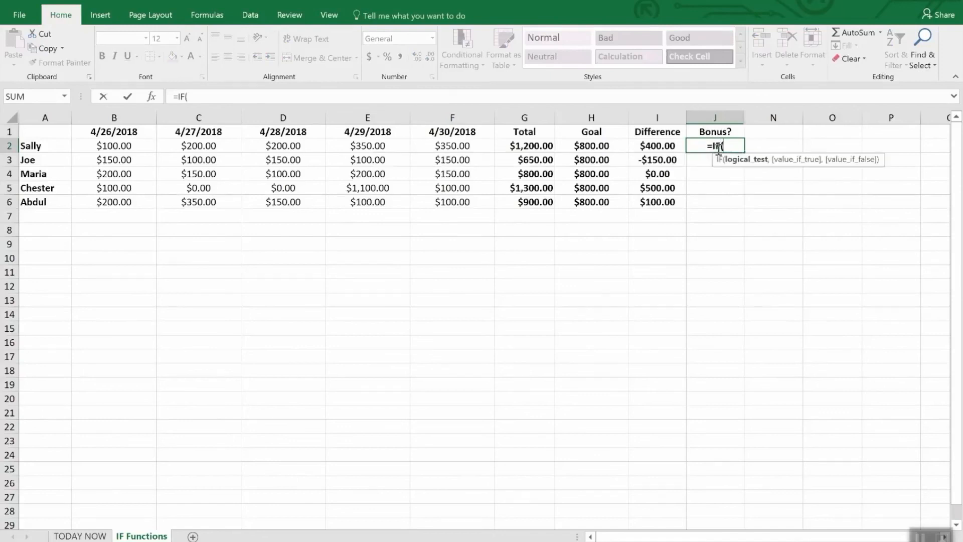
type("i2>")
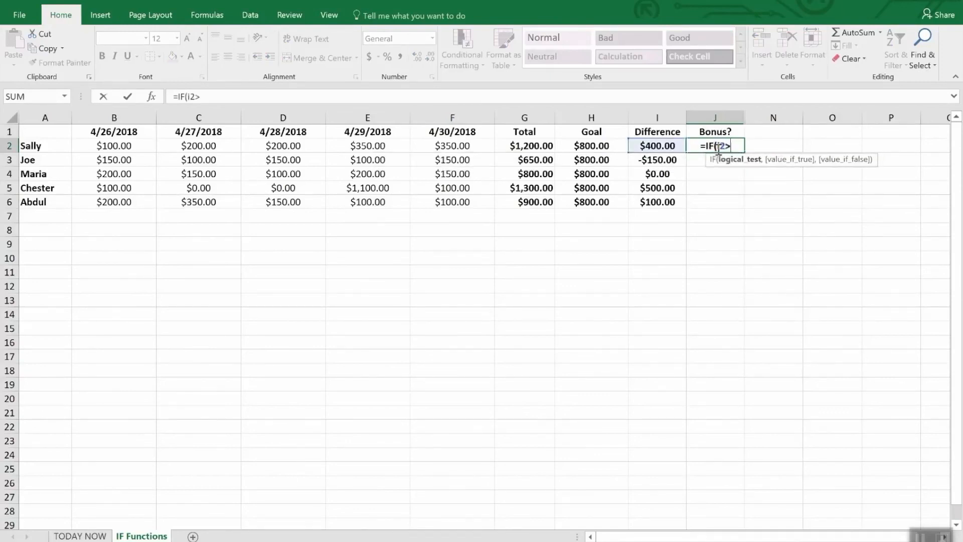
type("0,")
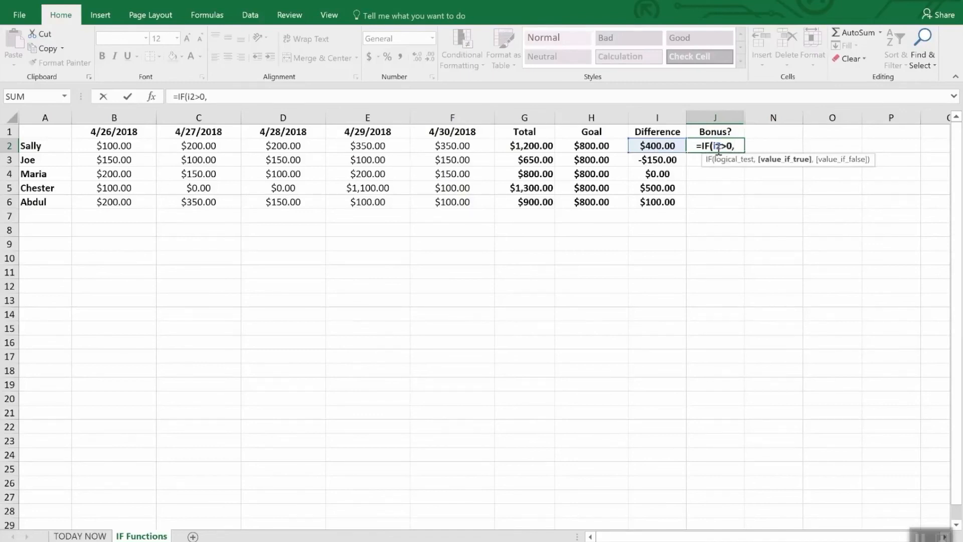
type("\"")
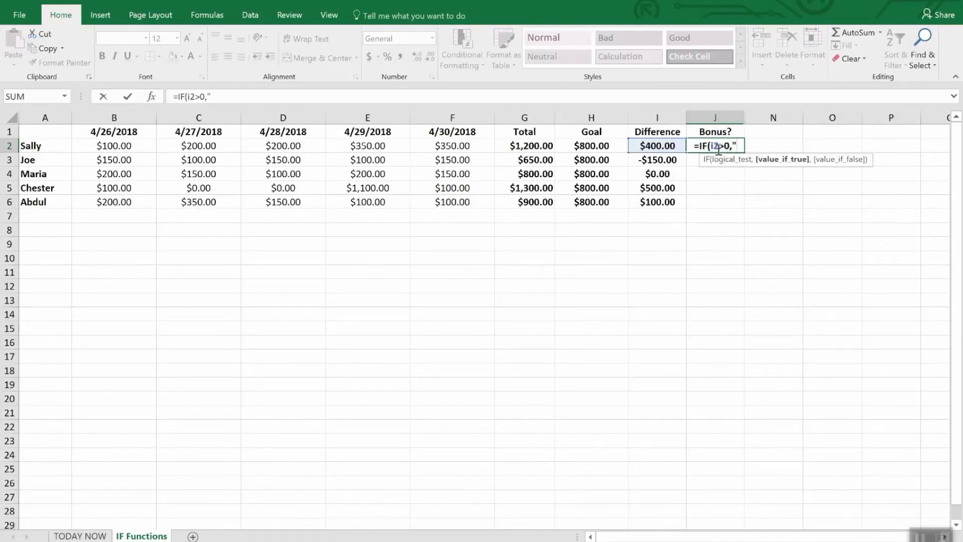
type("Yes\"")
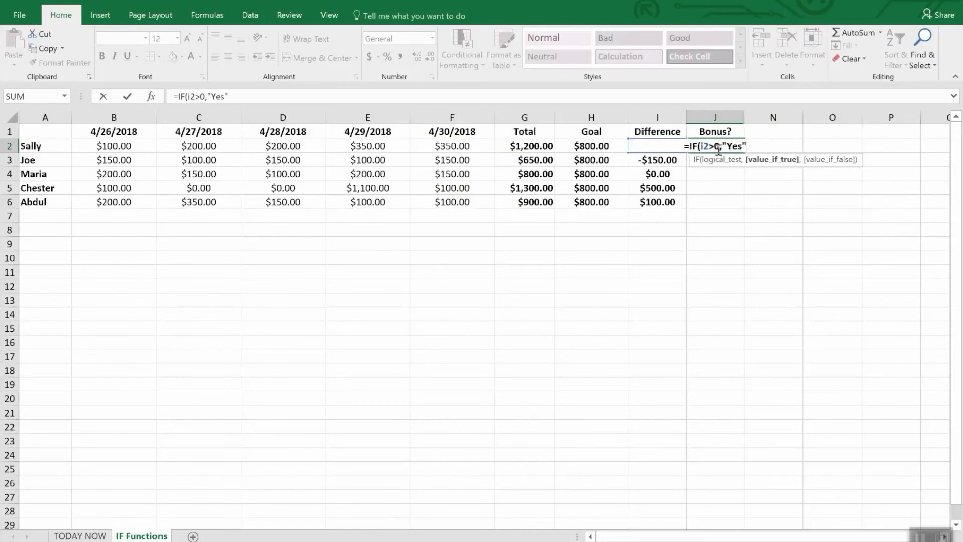
type(",")
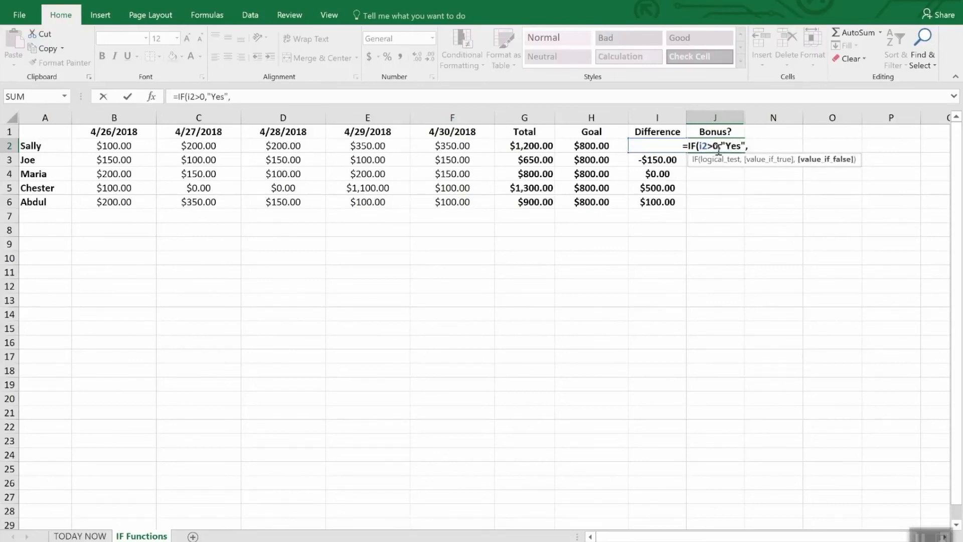
type("No")
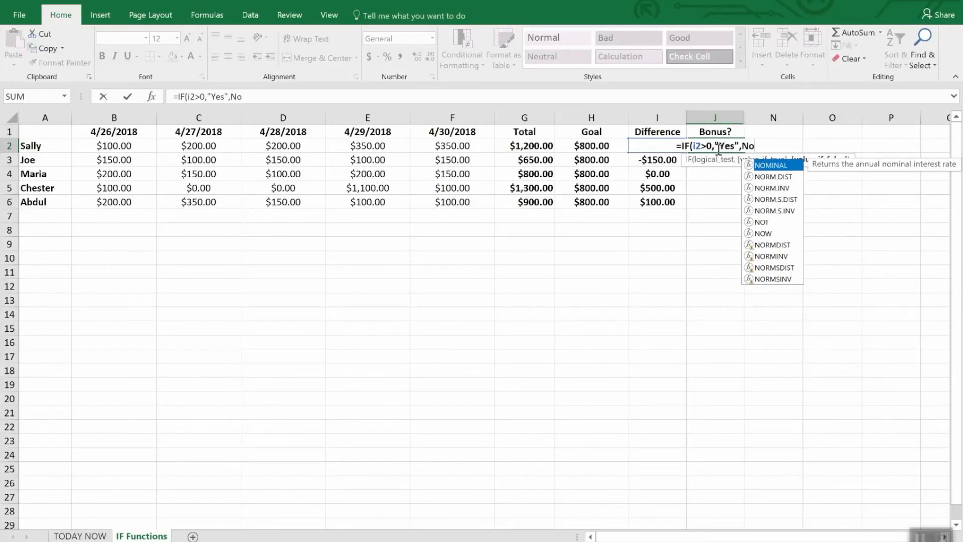
key("BackSpace")
key("BackSpace")
type("\"")
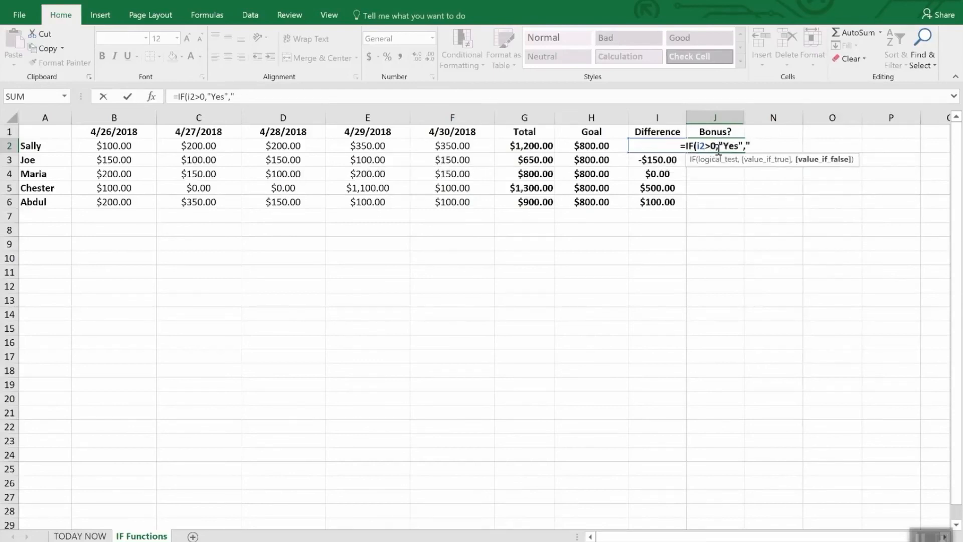
type("No\"")
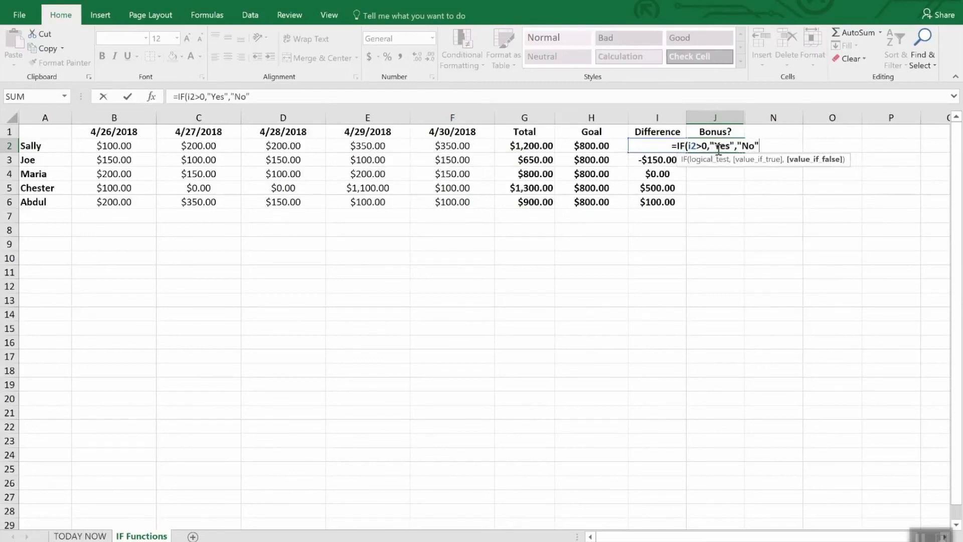
type(")")
key("Return")
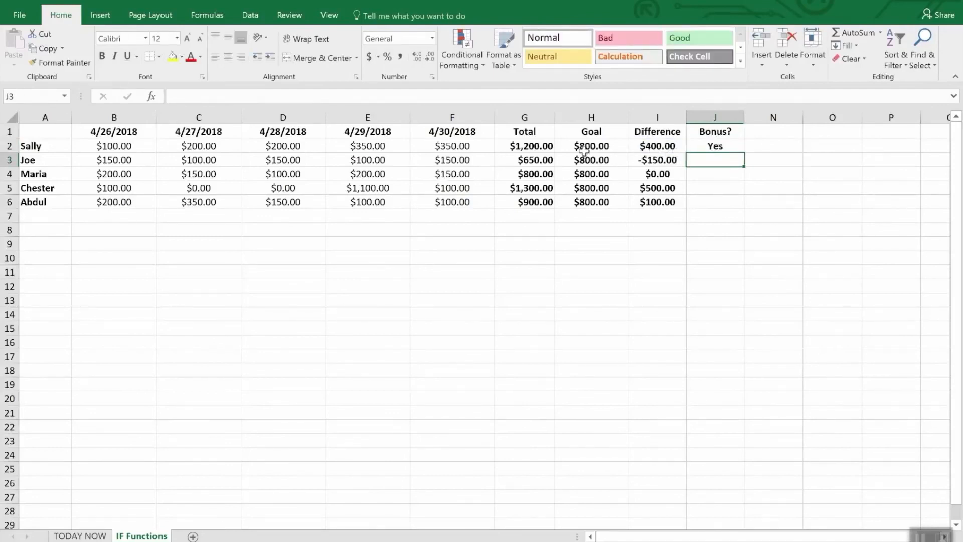
- Fill the Bonus? formula from J2 down through J6
left_click(724, 183)
left_click(720, 164)
left_click(718, 147)
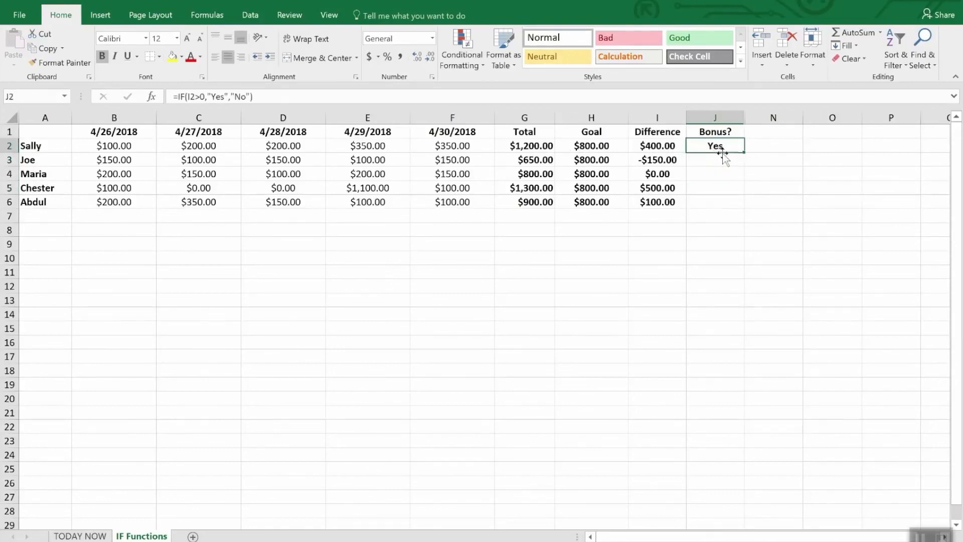
left_click_drag(746, 151, 745, 210)
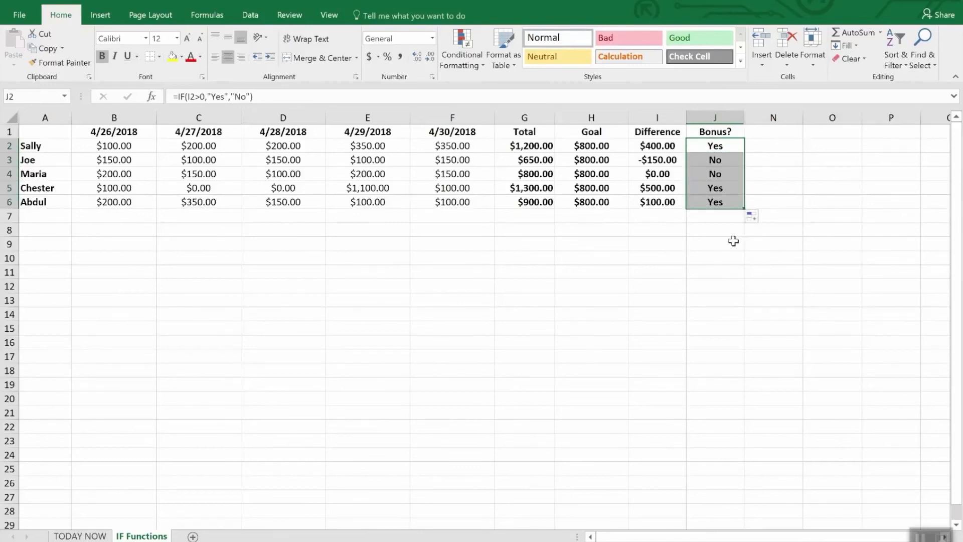
left_click(731, 243)
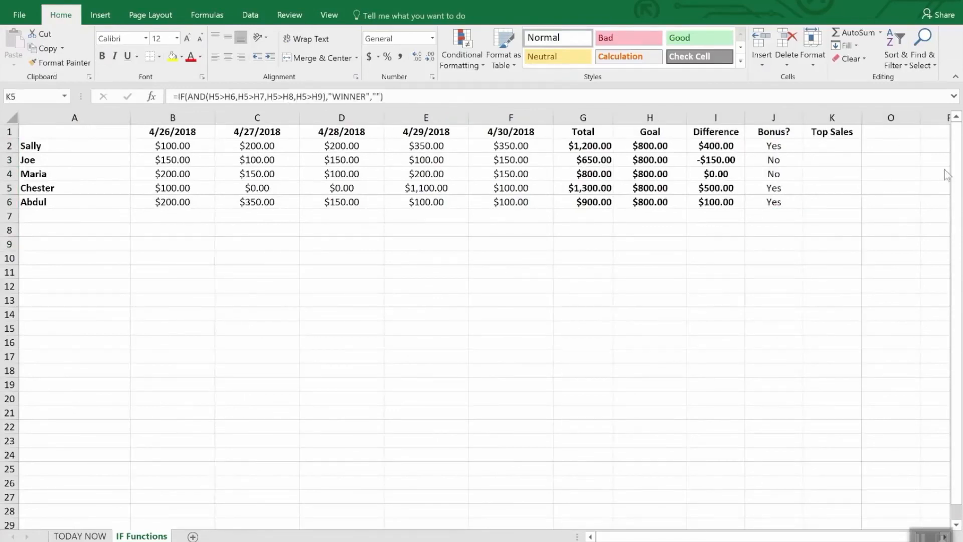
- Enter =IF(AND(I5>I2,I5>I3,I5>I4,I5>I6),"WINNER","") in K5 under the Top Sales heading for Chester
left_click(834, 132)
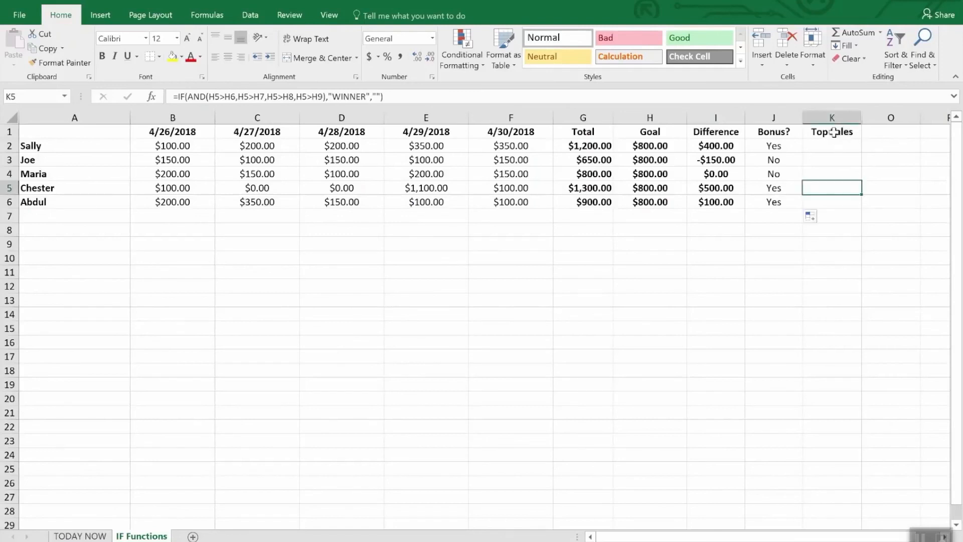
left_click(834, 132)
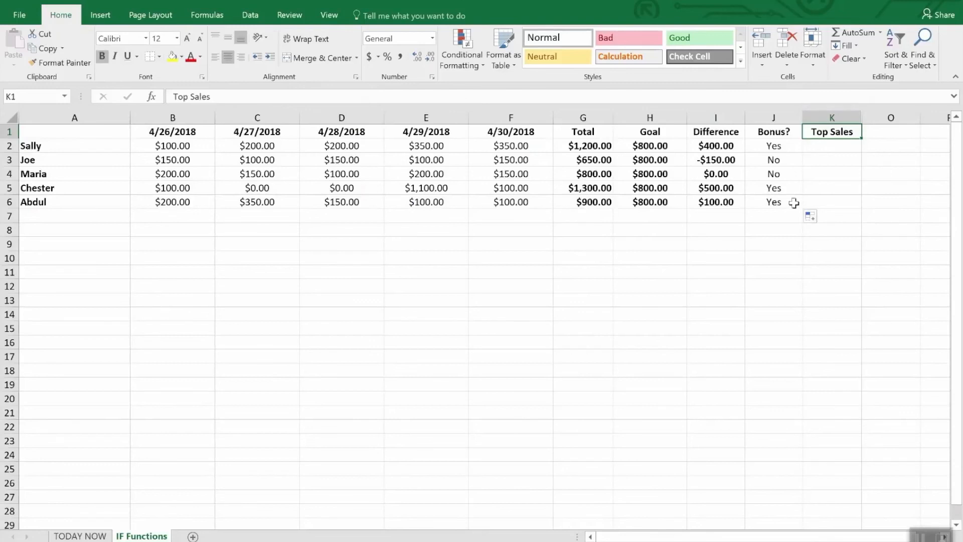
left_click(821, 190)
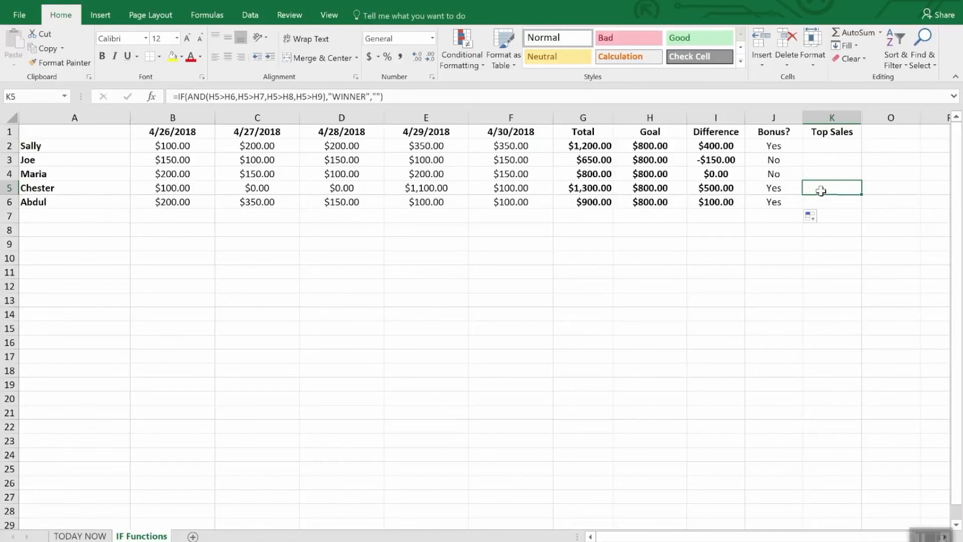
type("=")
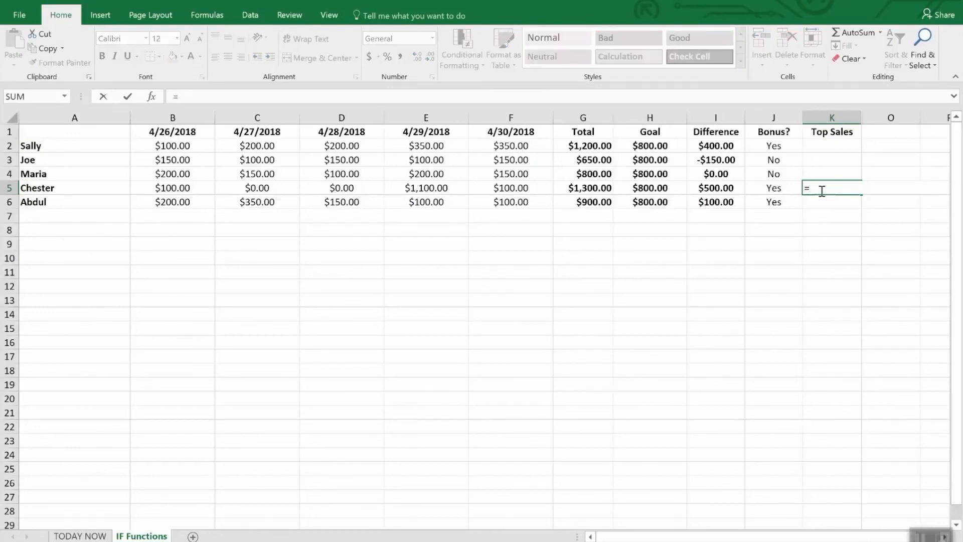
type("IF(")
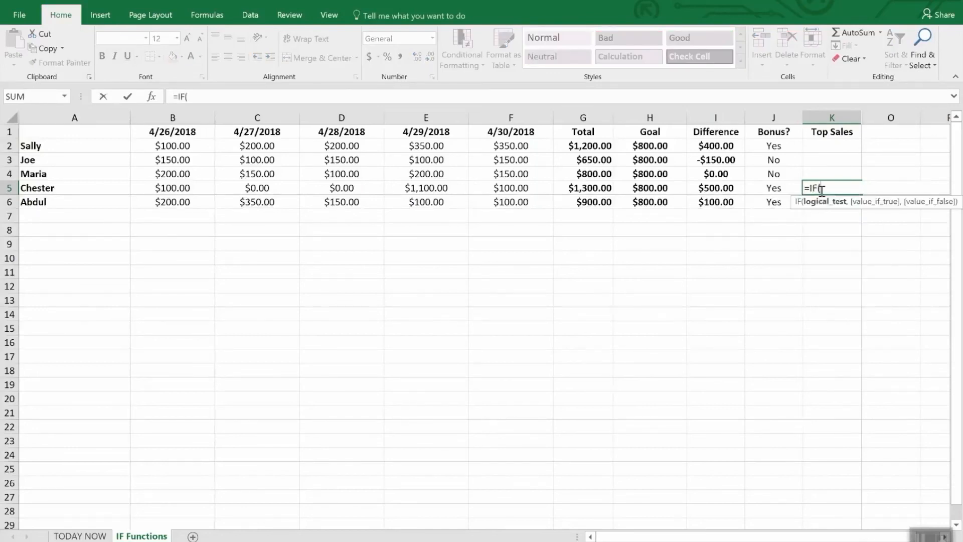
type("and(")
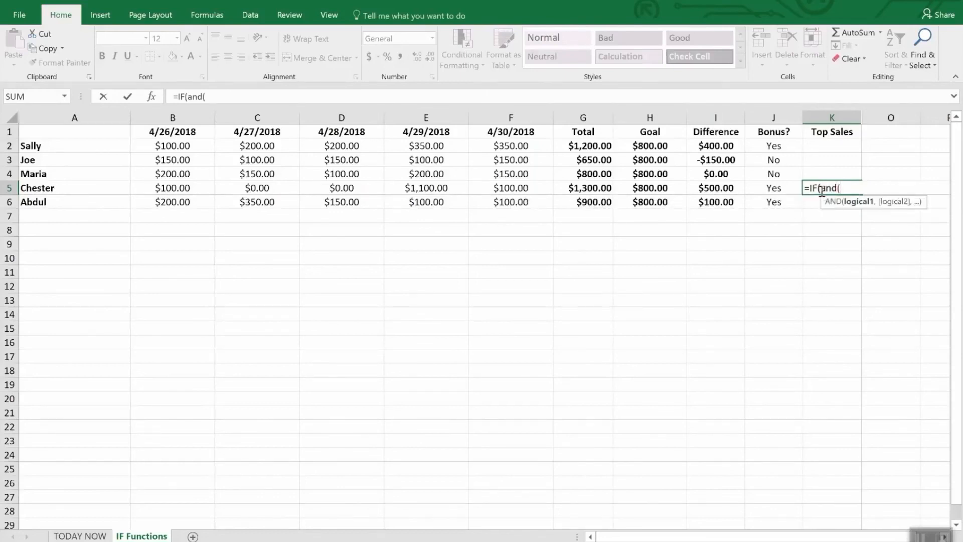
type("i5")
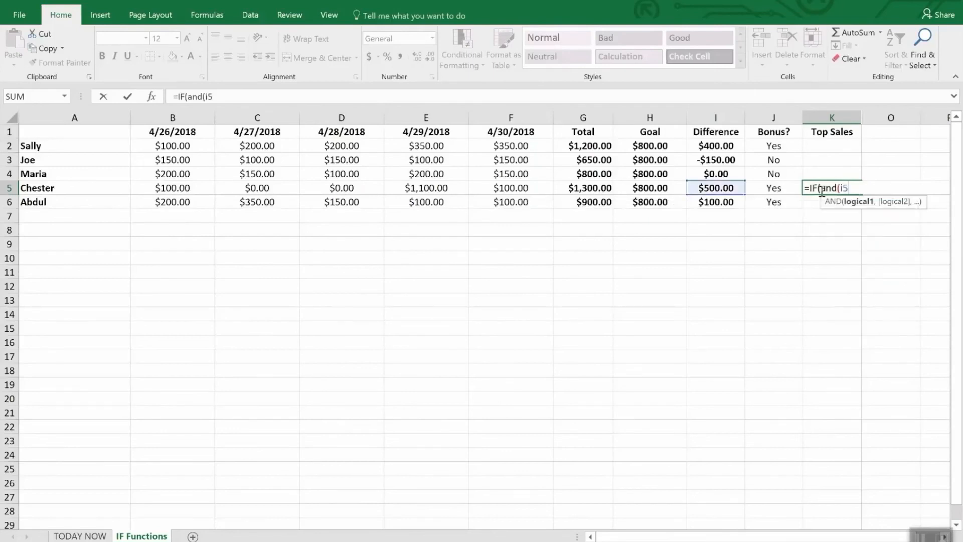
type(">i2,I")
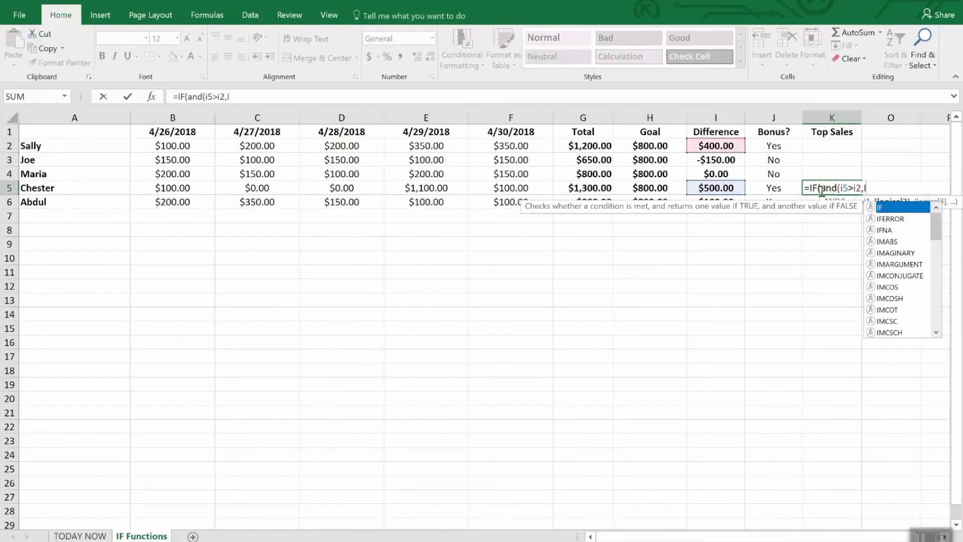
type("5>i")
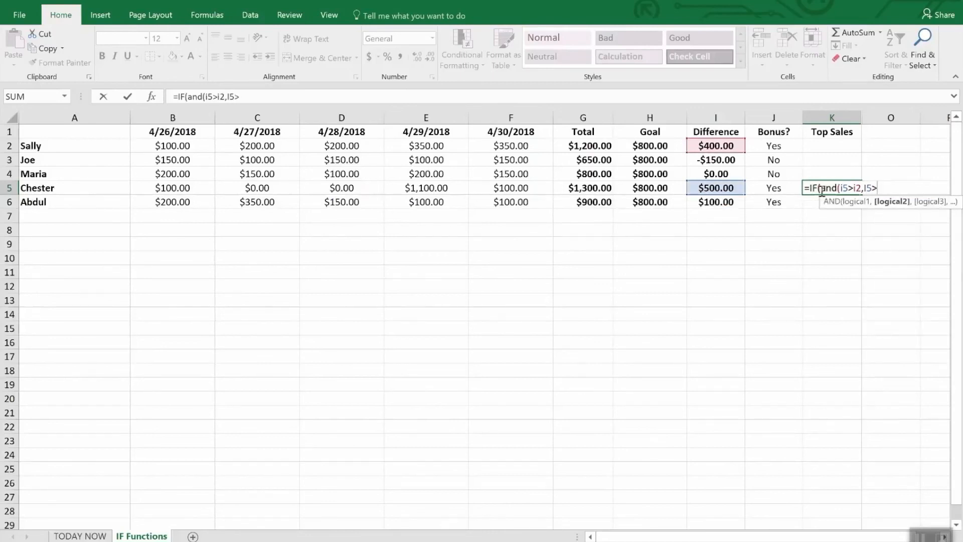
type("3,I")
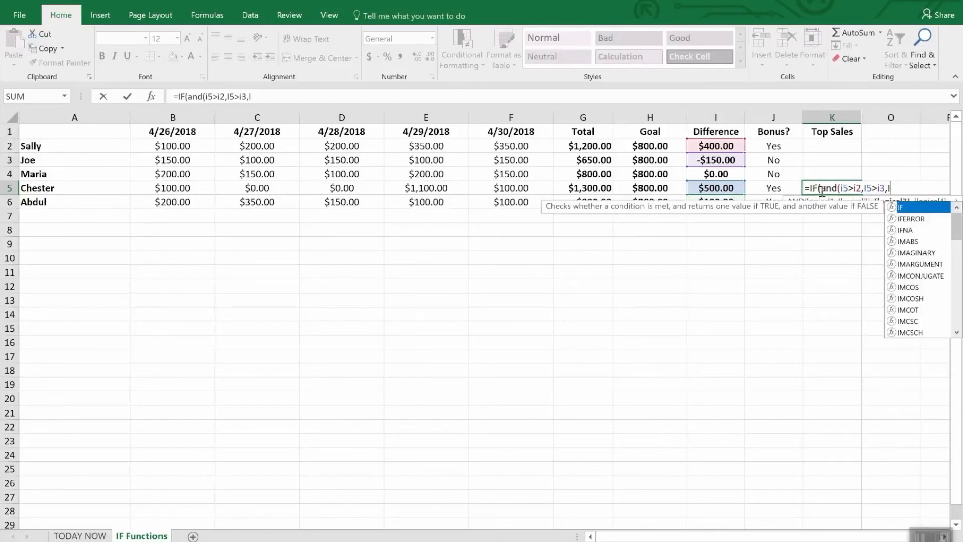
type("4>")
key("BackSpace")
key("BackSpace")
type("5")
type(">i4)")
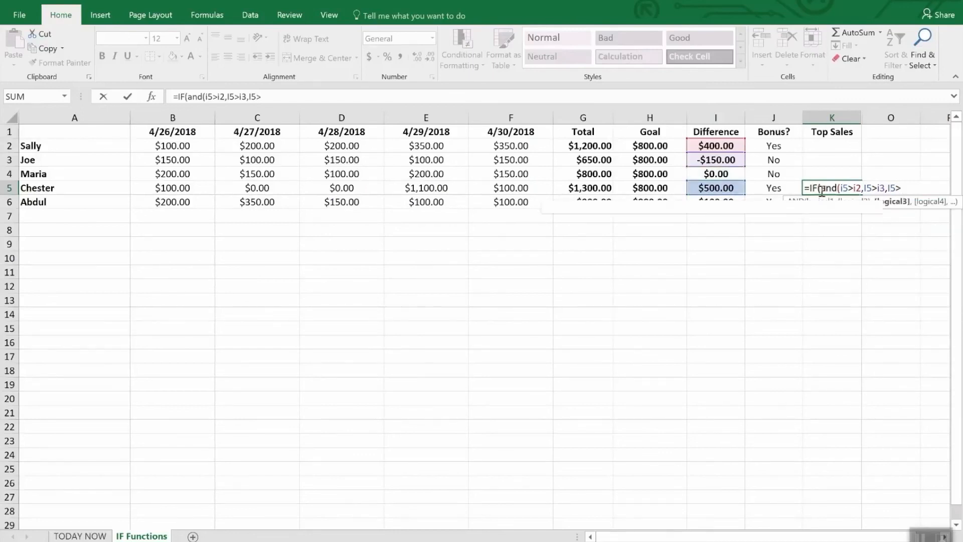
key("BackSpace")
type(",I5>")
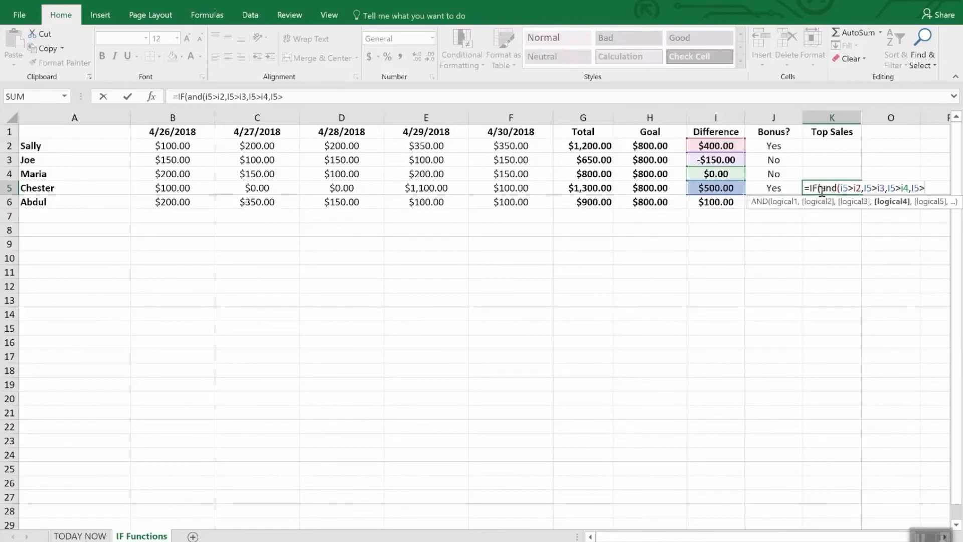
type("i6")
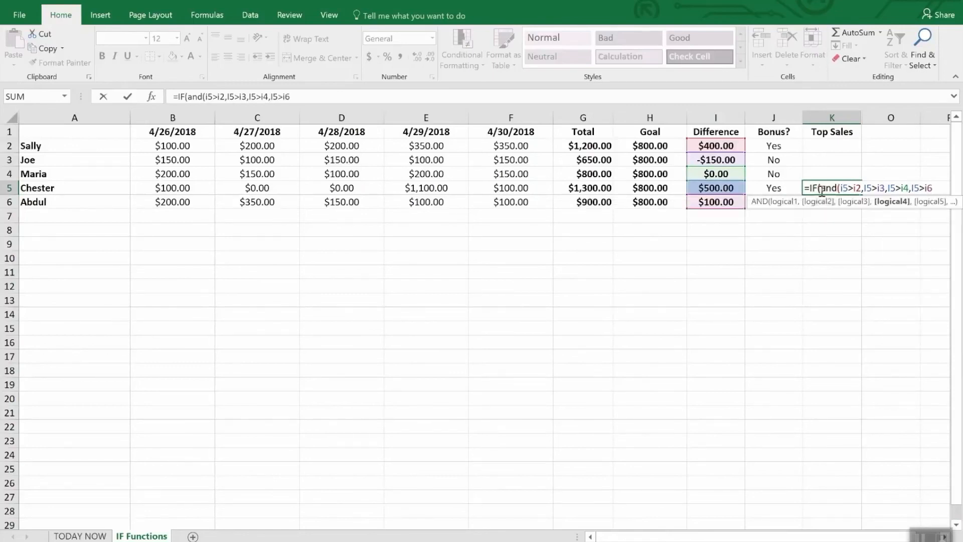
type("),\"W")
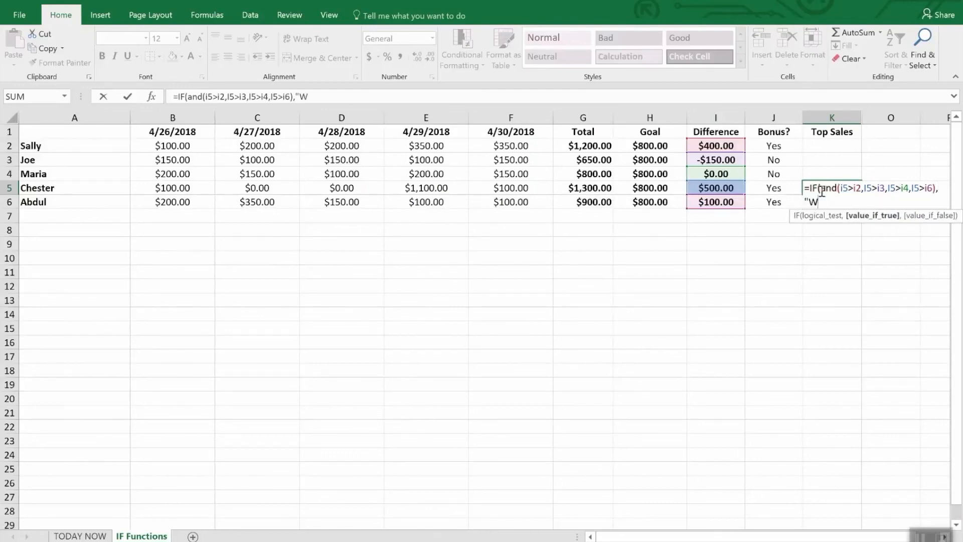
type("INNER\",")
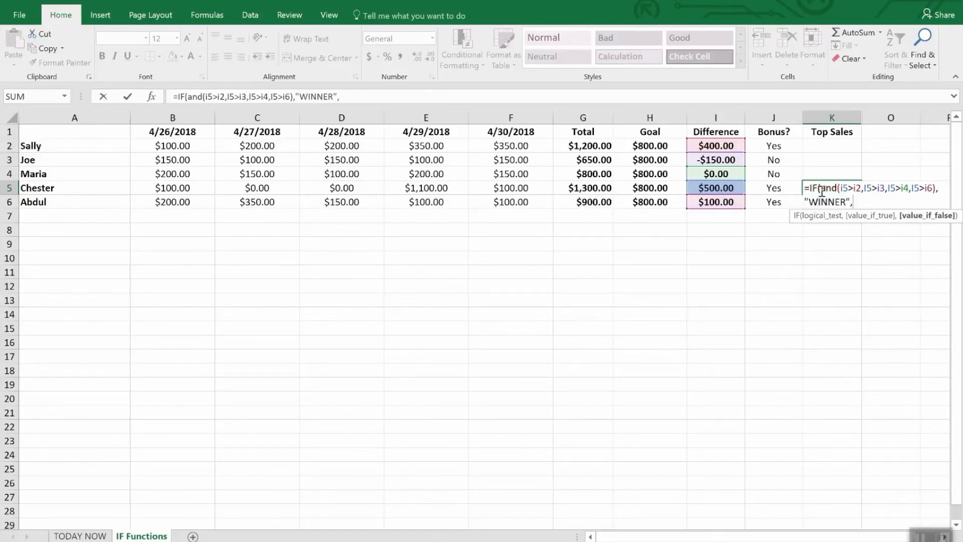
type("\"\")")
key("Return")
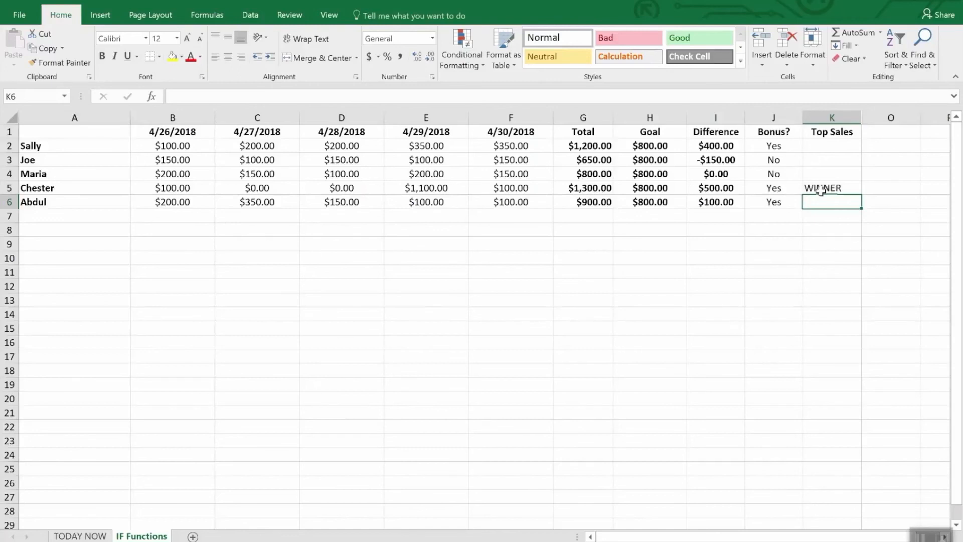
- Select columns K through O and unhide the hidden columns between them
left_click_drag(853, 116, 872, 116)
right_click(877, 119)
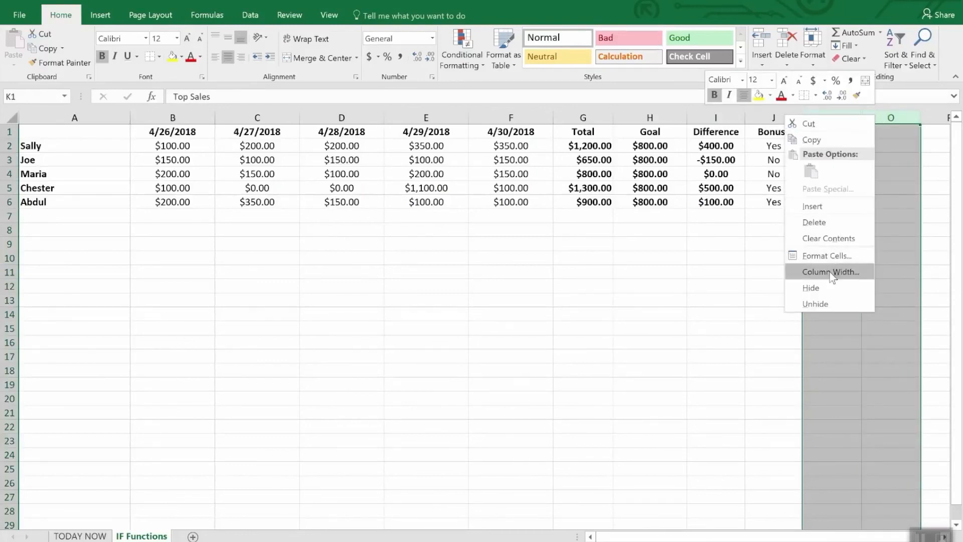
left_click(827, 302)
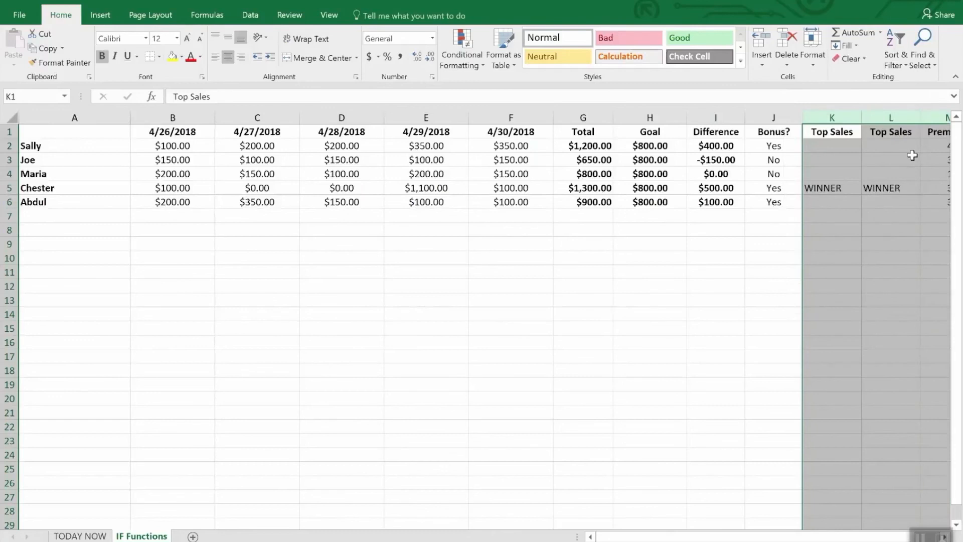
- Inspect the Top Sales formulas in K5 and L2 to compare their cell references
left_click(877, 243)
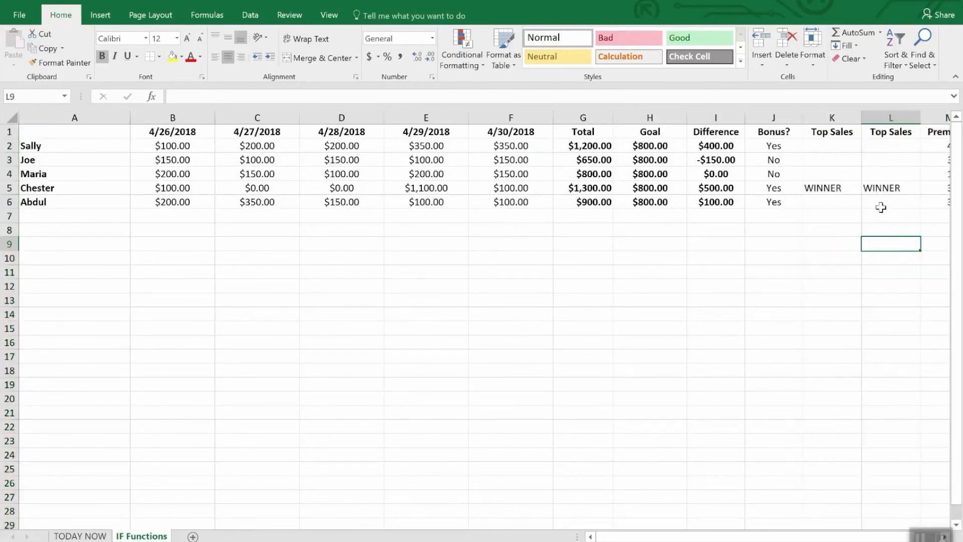
left_click(884, 145)
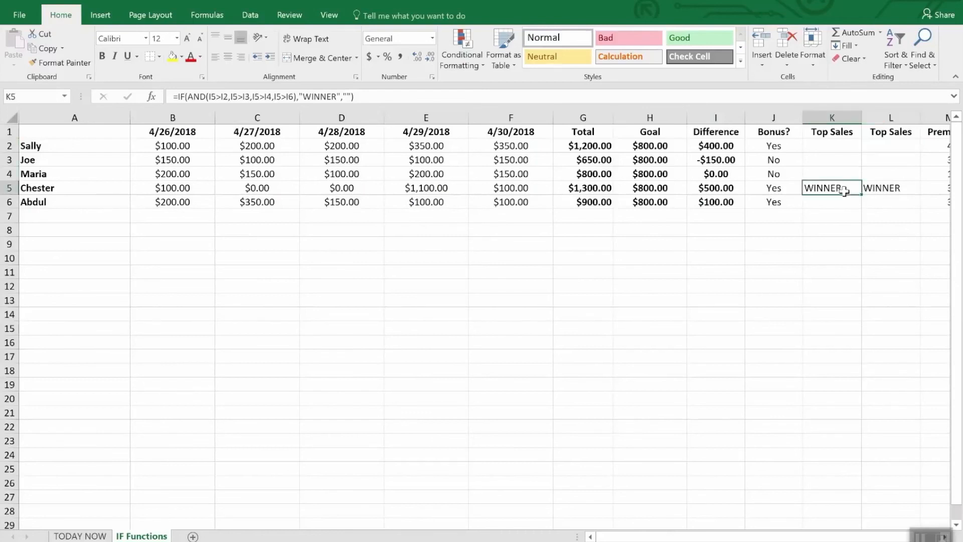
left_click(886, 146)
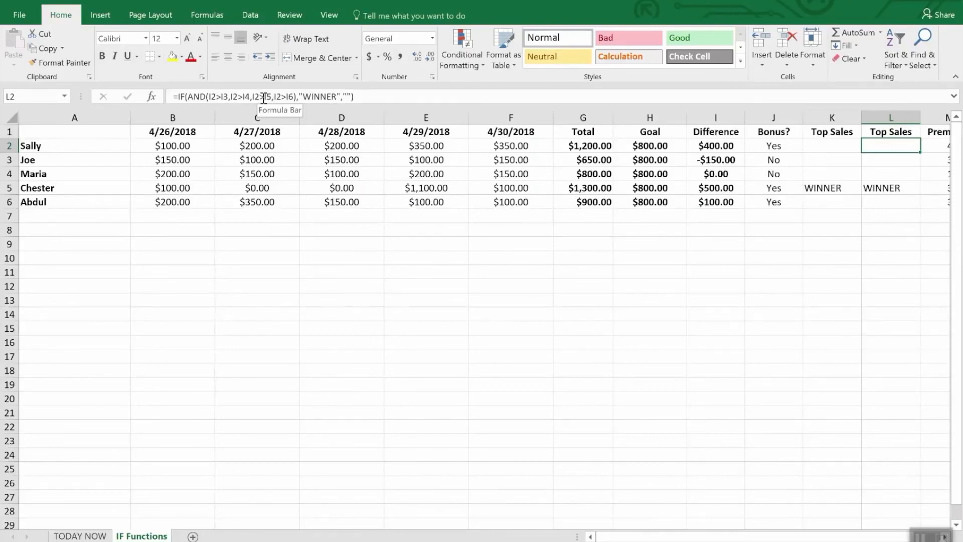
left_click(878, 159)
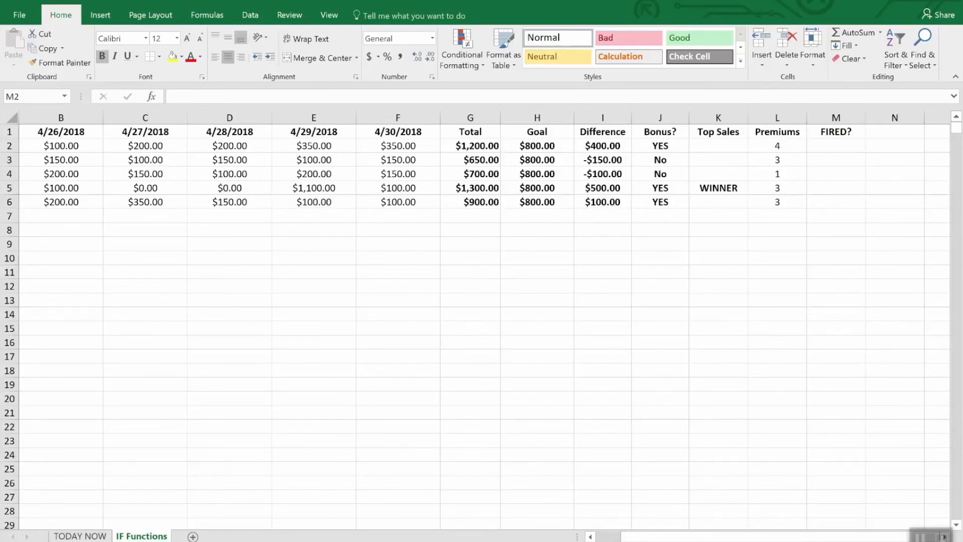
- Enter =IF(OR(I2>=0,L2>2),"Safe","FIRED") in M2 under the FIRED? heading
left_click(842, 149)
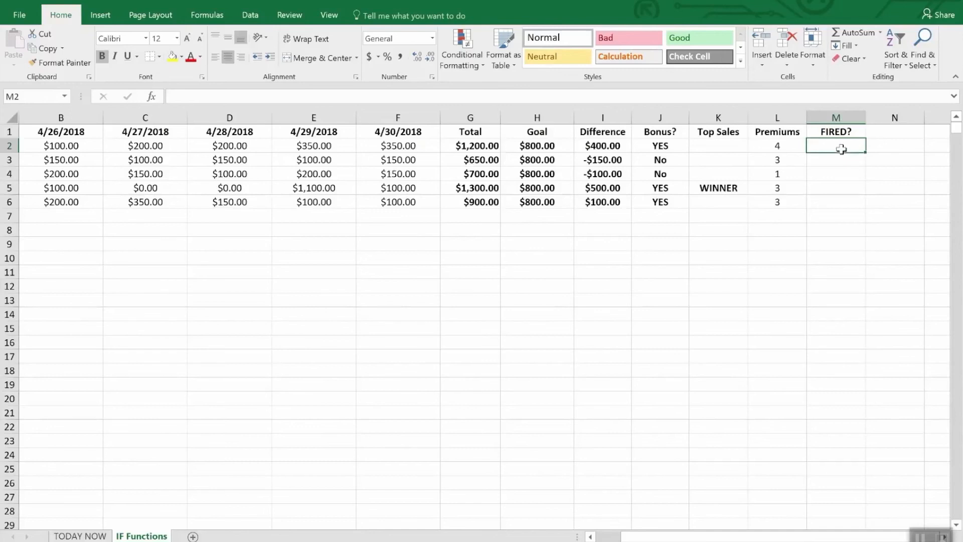
type("=")
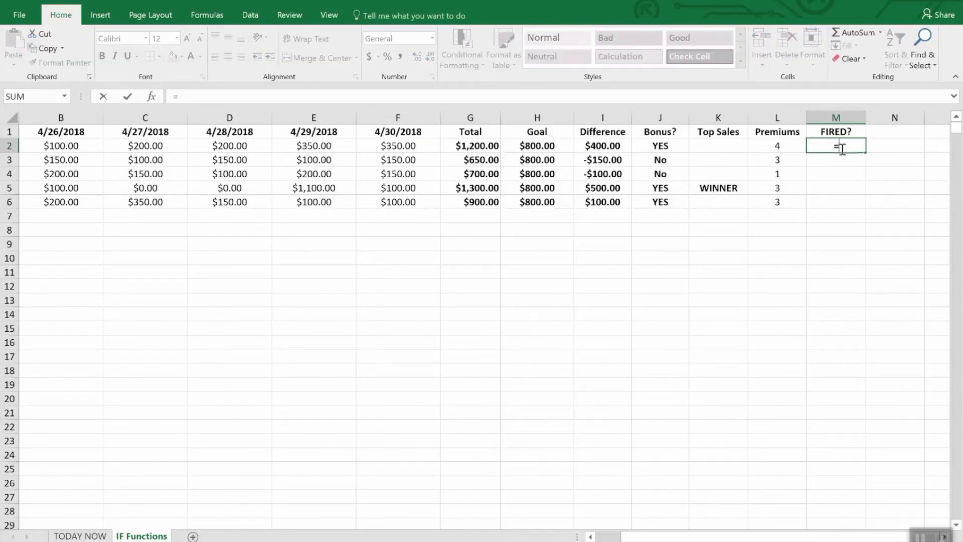
type("if(or")
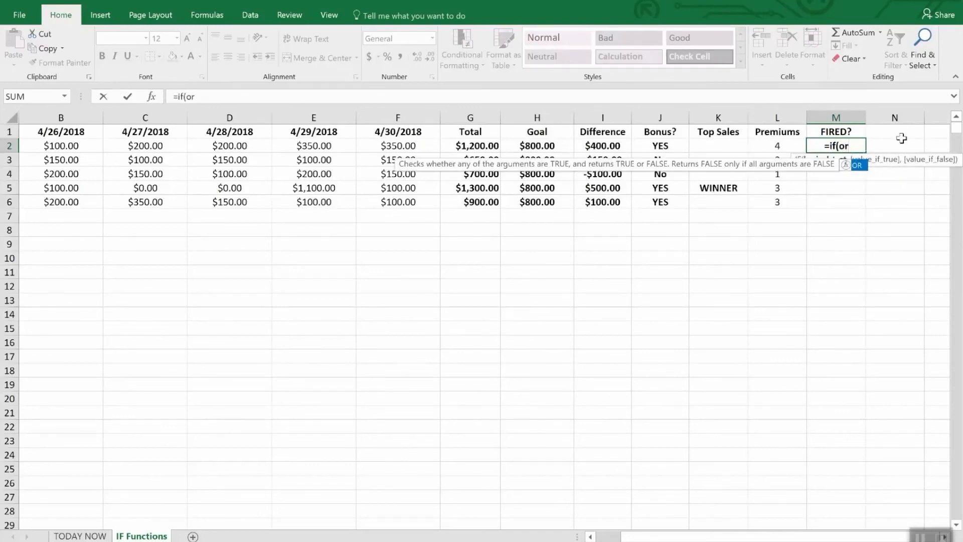
type("(")
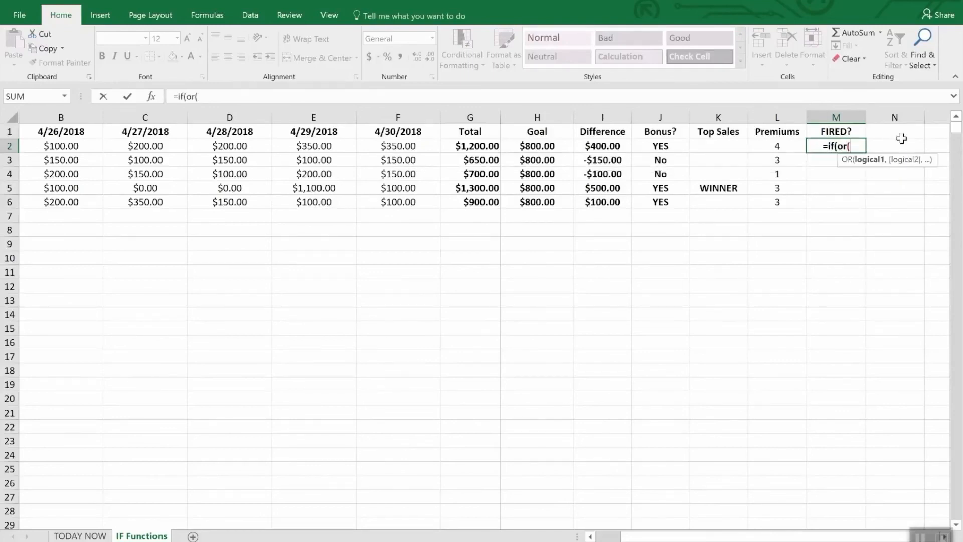
type("i2")
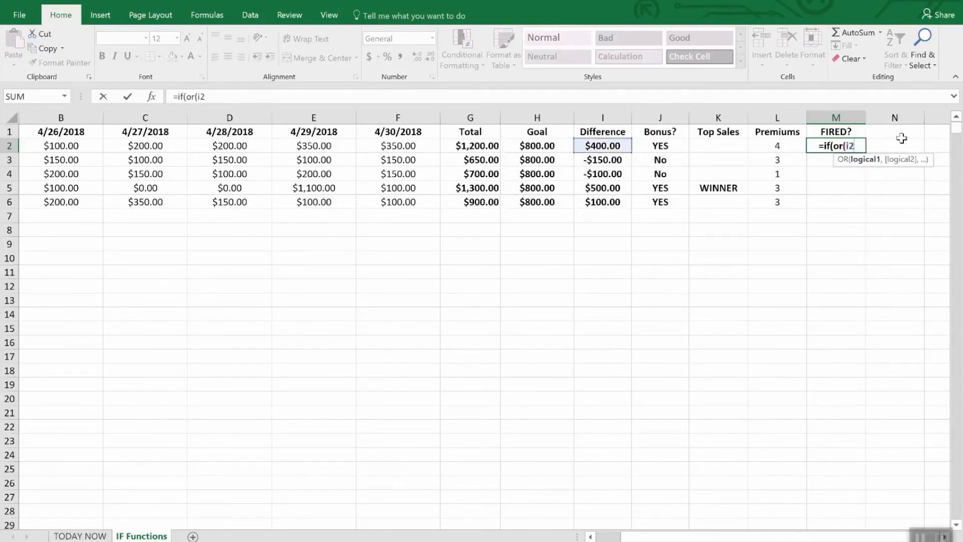
type(">")
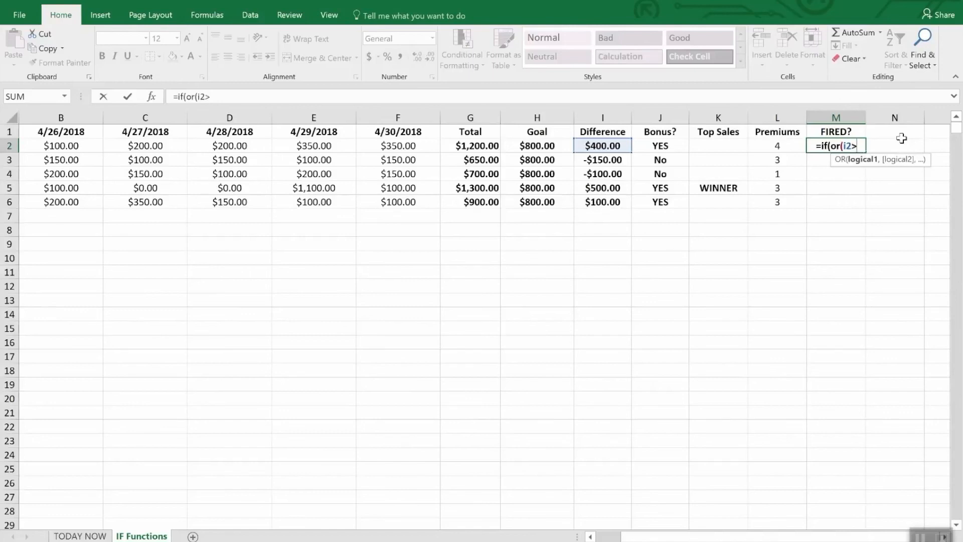
type("=")
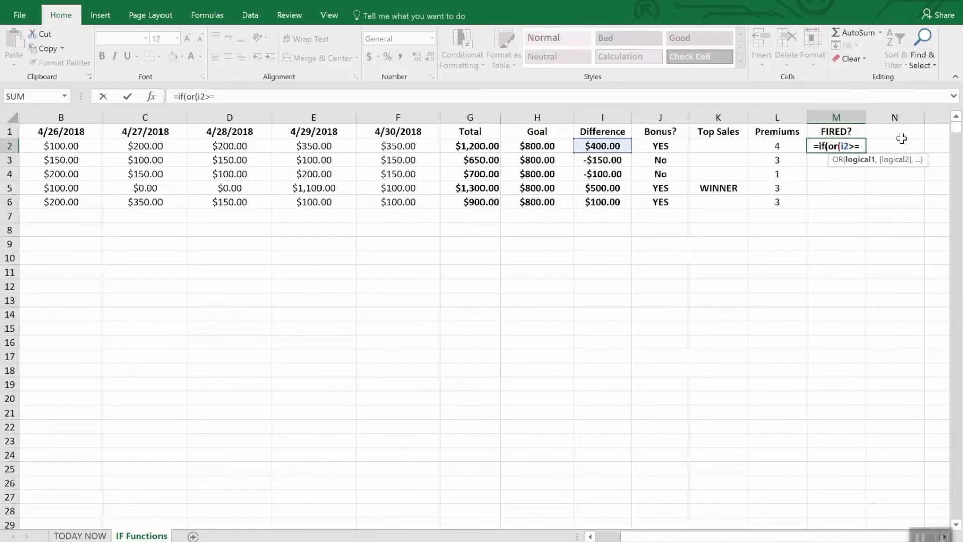
type("0,")
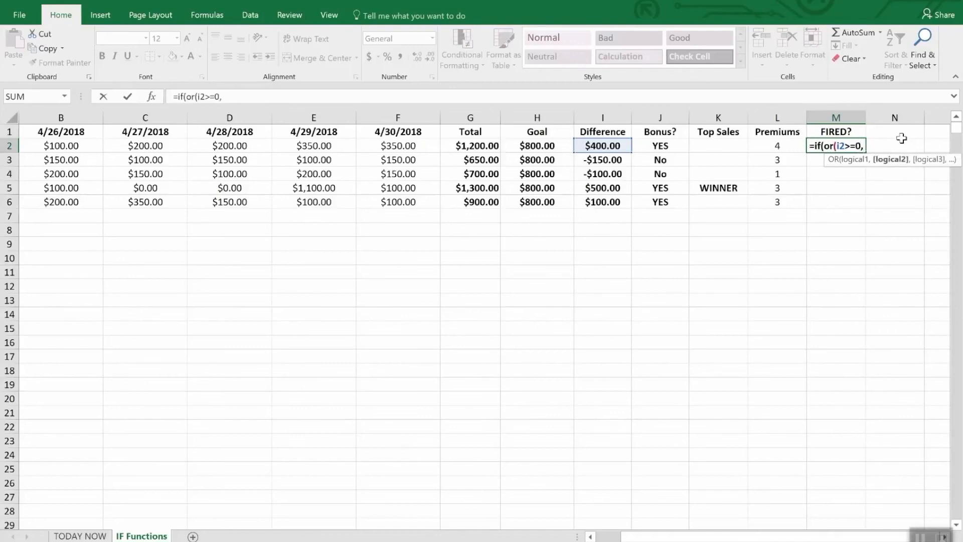
type("l")
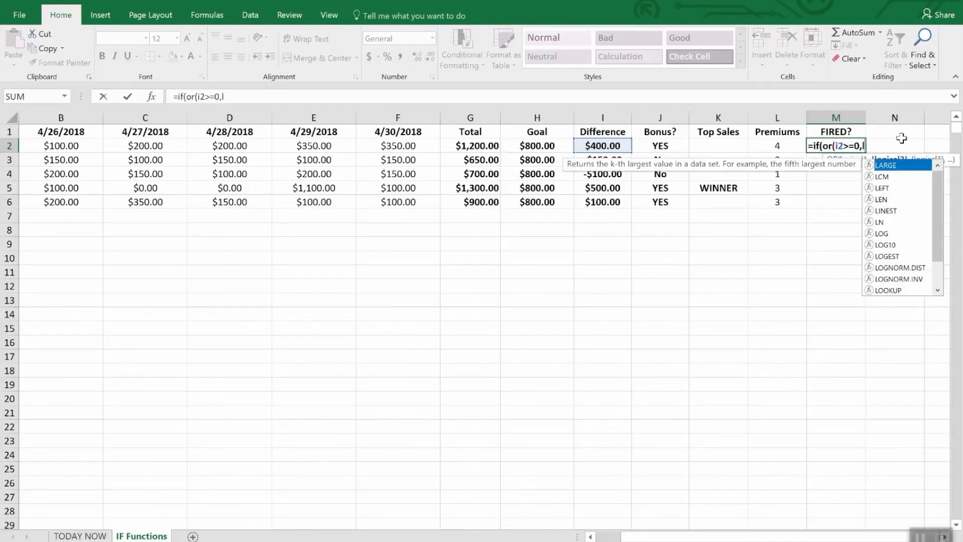
type("2>2)\"")
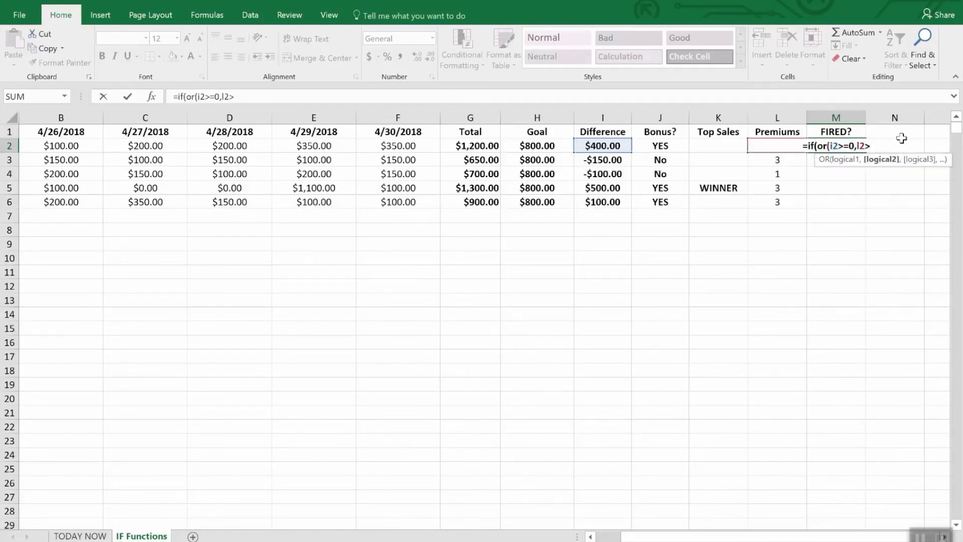
key("BackSpace")
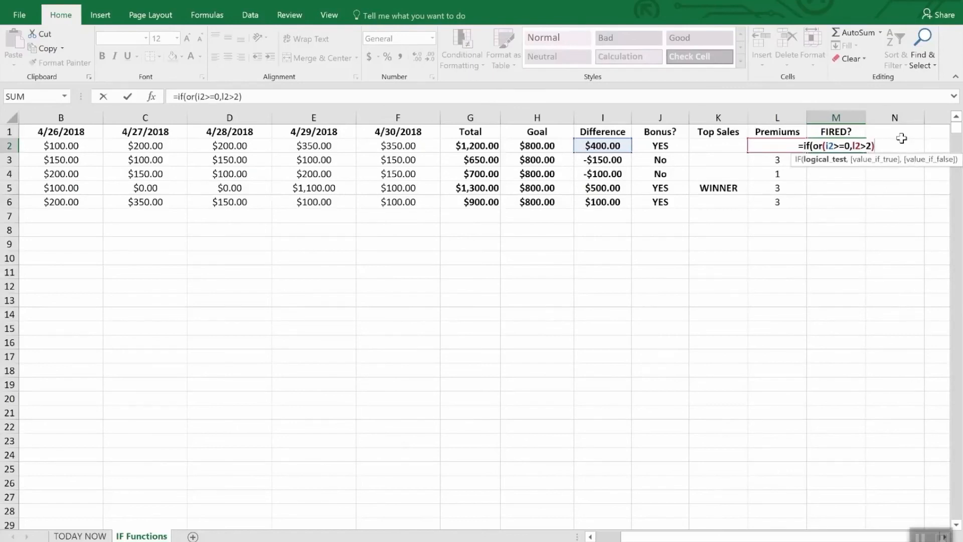
type(",\"S")
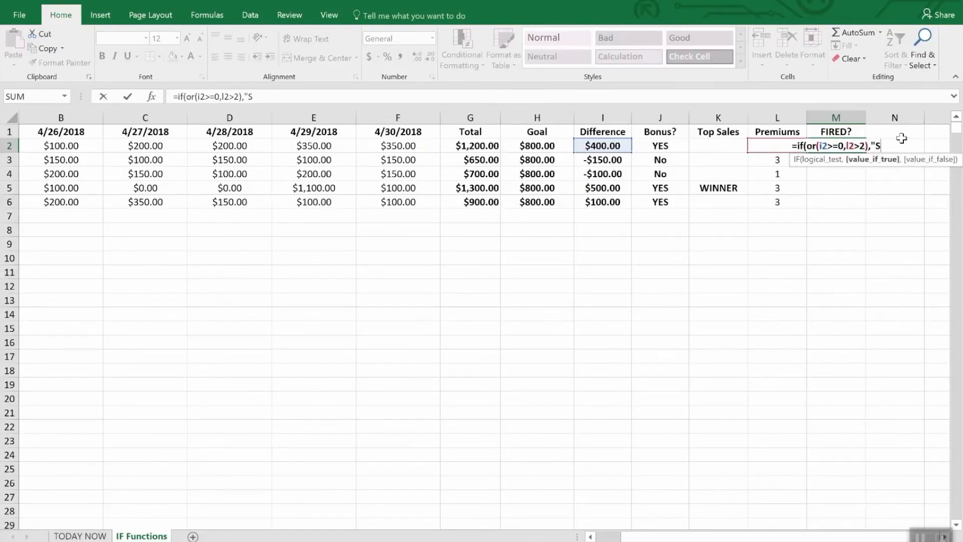
type("afe\",\"")
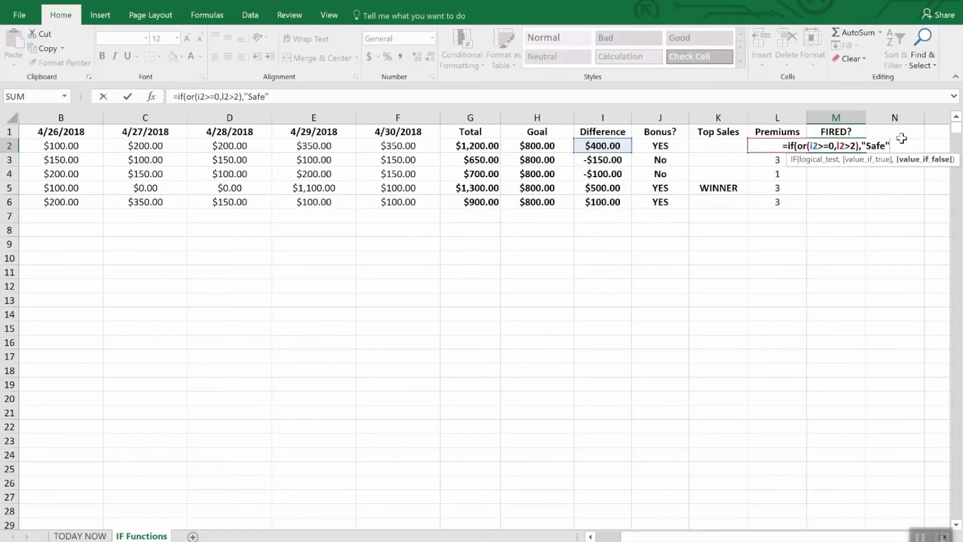
type("FIRED\"")
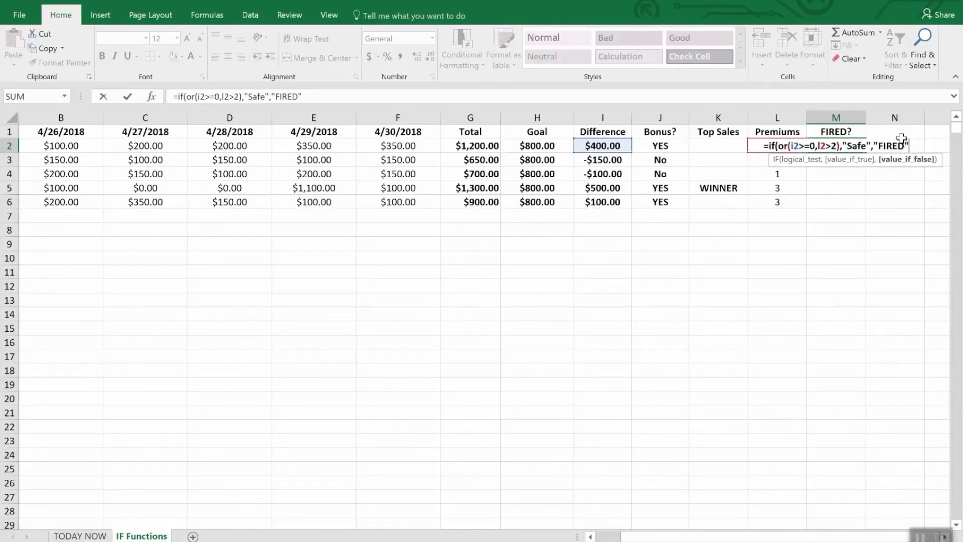
key("Return")
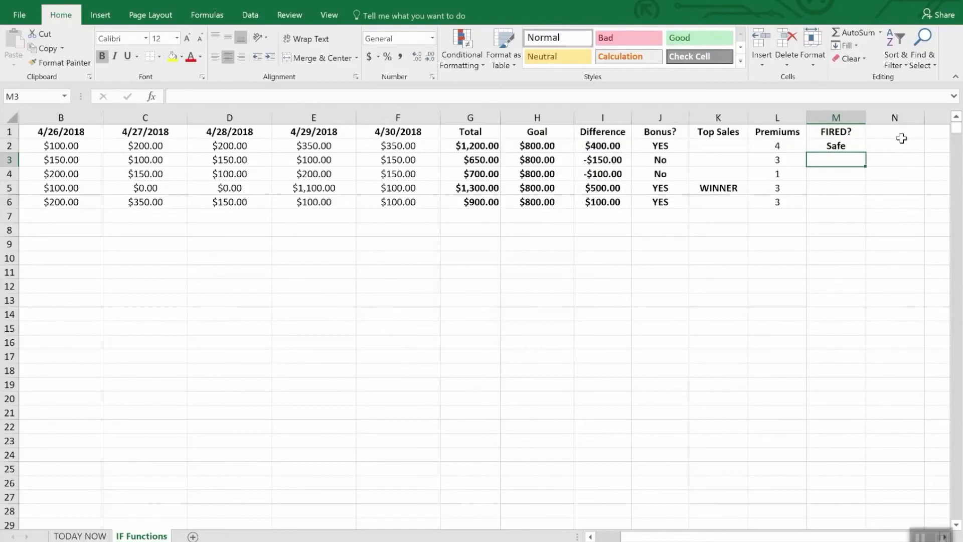
- Fill the FIRED? formula from M2 down through M6, then check Maria's Difference and Premiums cells
key("Down")
key("Up")
key("Up")
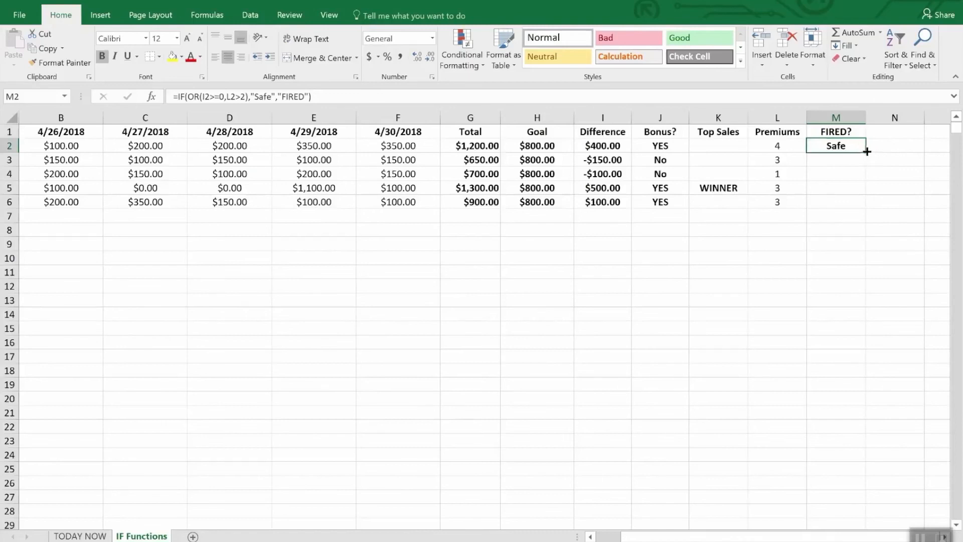
left_click_drag(867, 151, 861, 206)
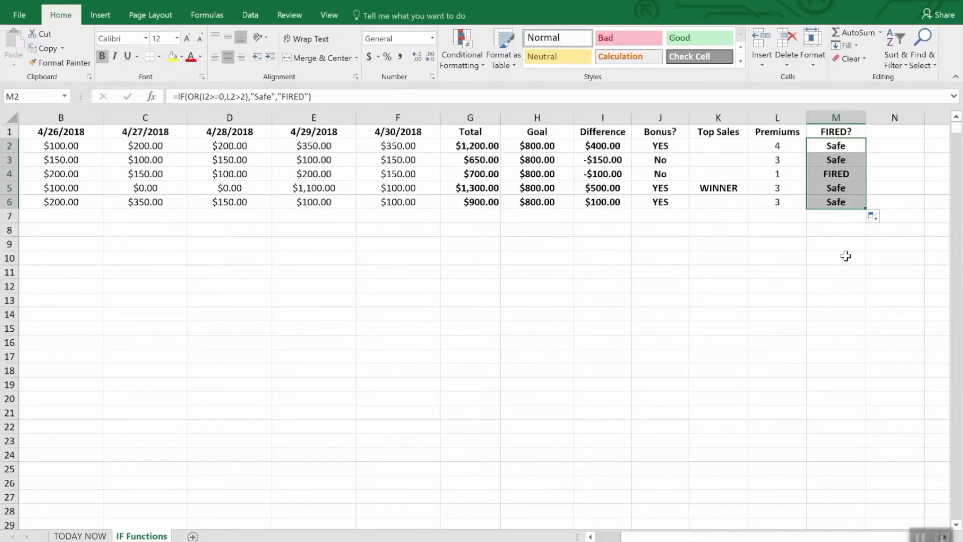
left_click(599, 177)
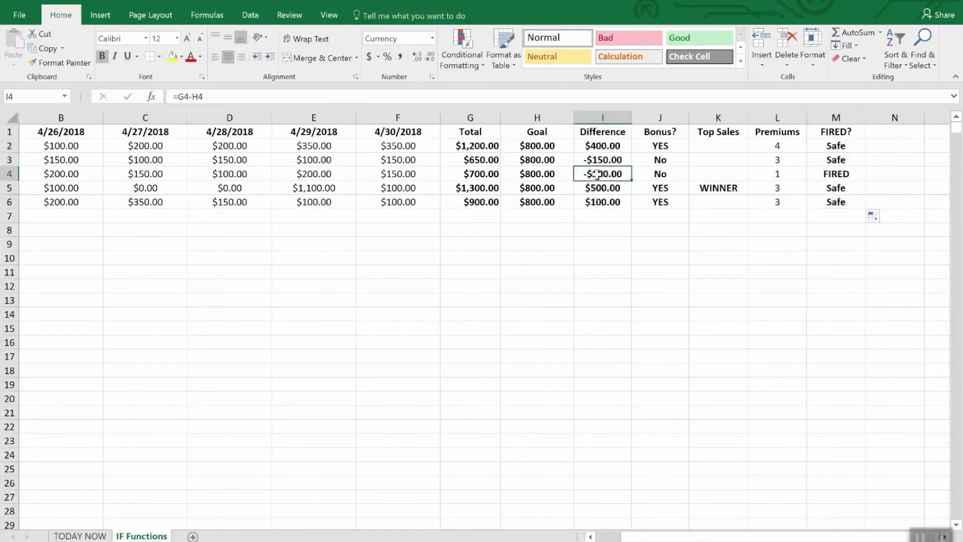
left_click(779, 175)
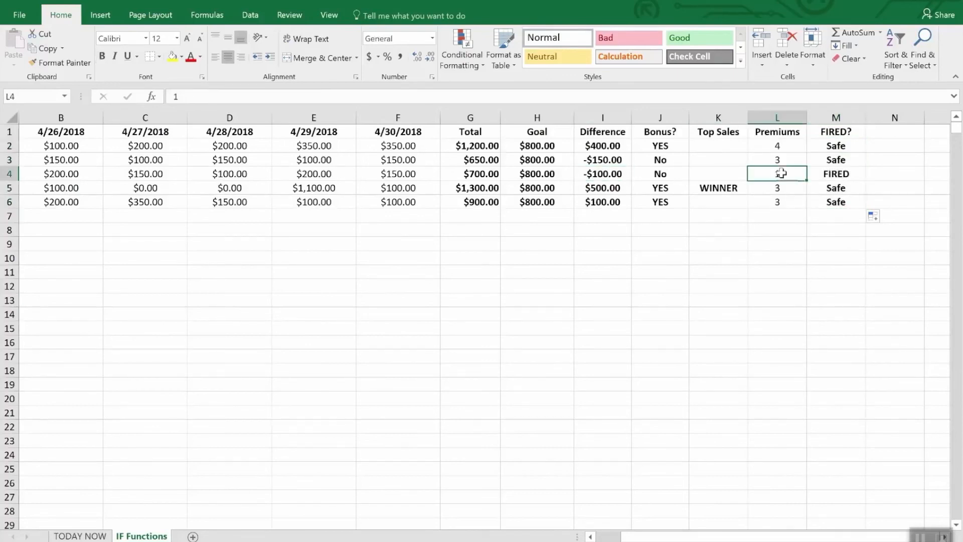